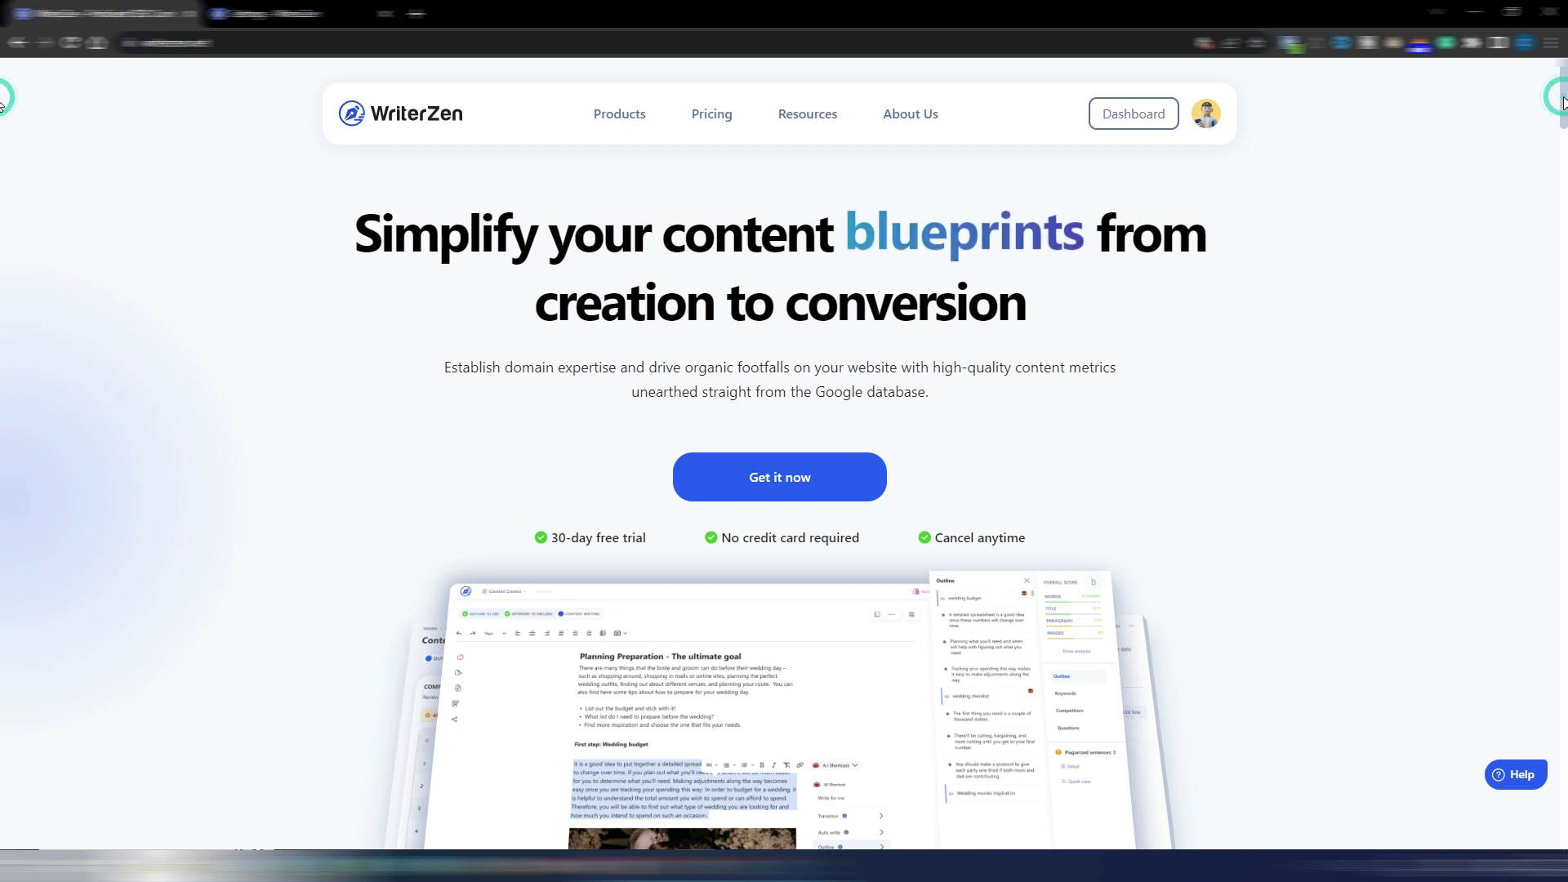
# Open the WriterZen pricing plans and switch to monthly prices with Pay annually off.
pyautogui.moveTo(1564, 102); pyautogui.dragTo(1564, 226)
pyautogui.scroll(15, 2, 204)
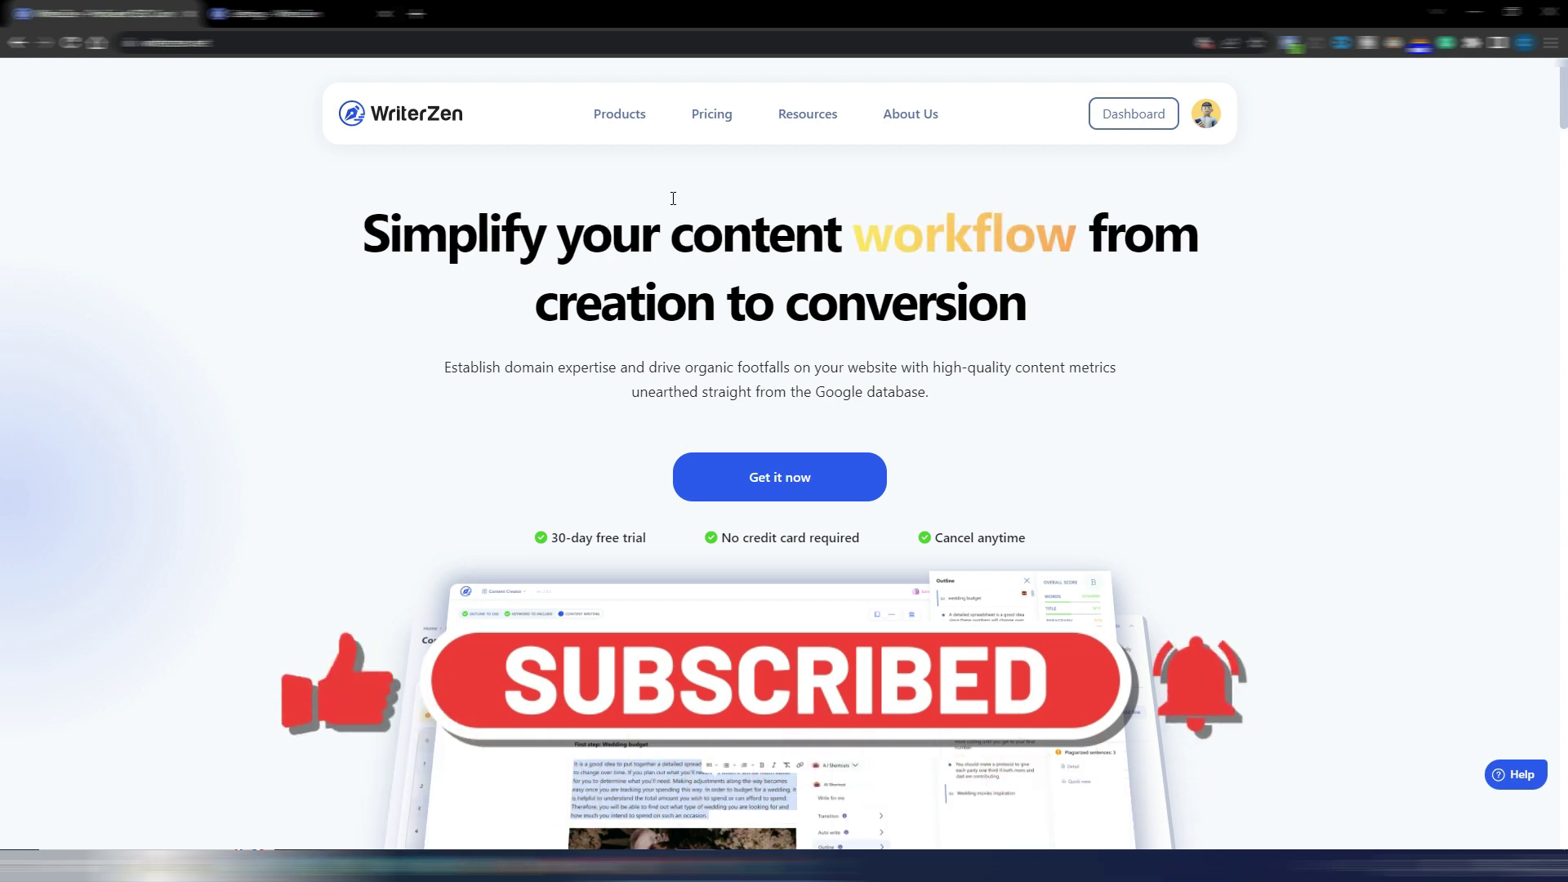
pyautogui.click(711, 117)
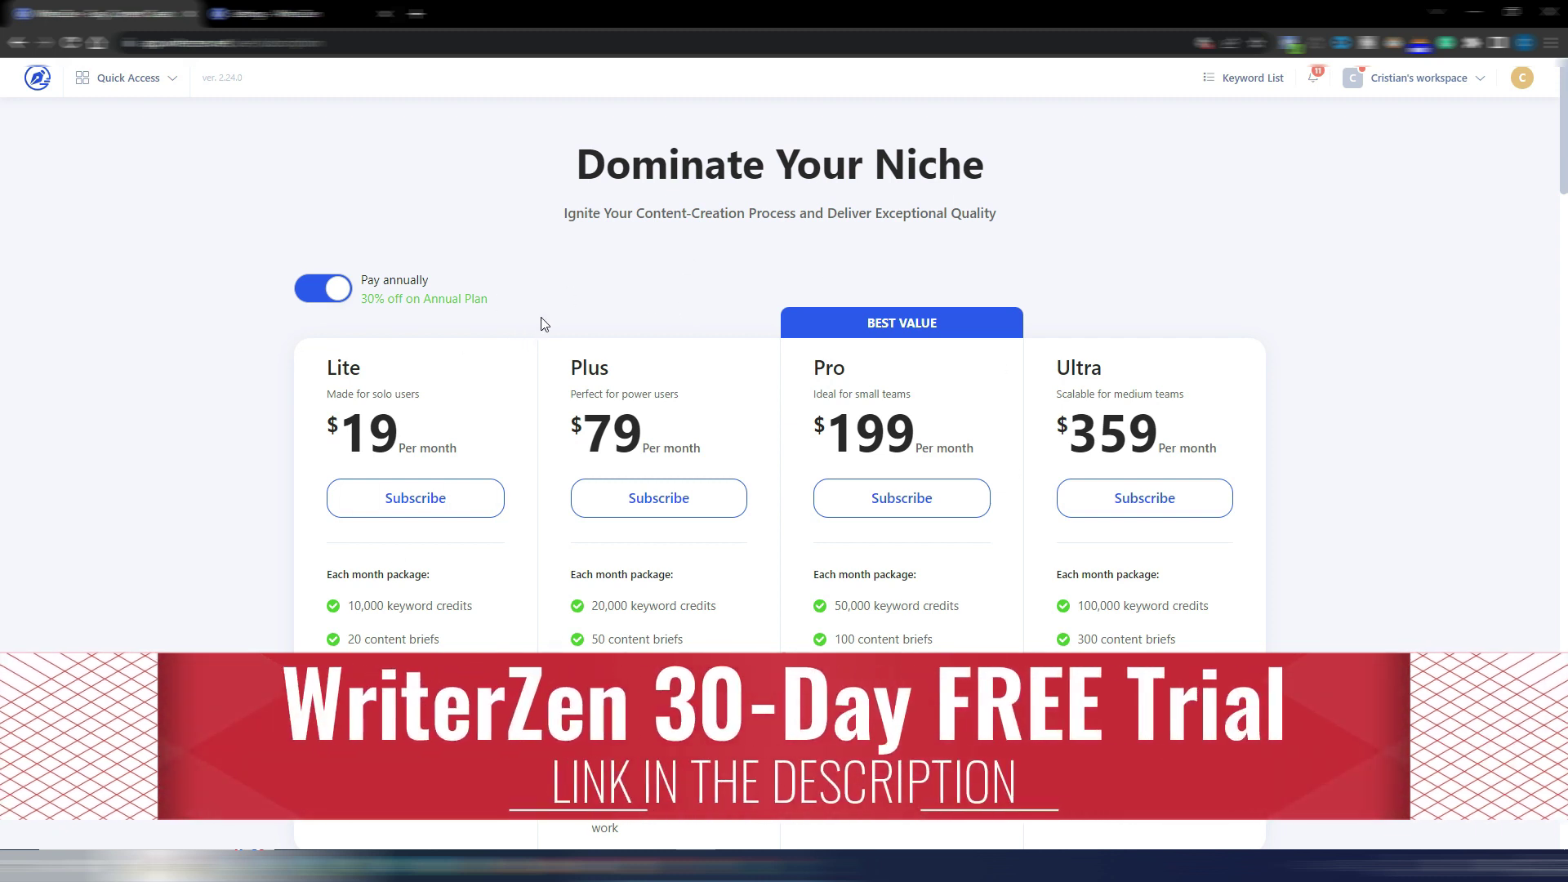
pyautogui.click(329, 290)
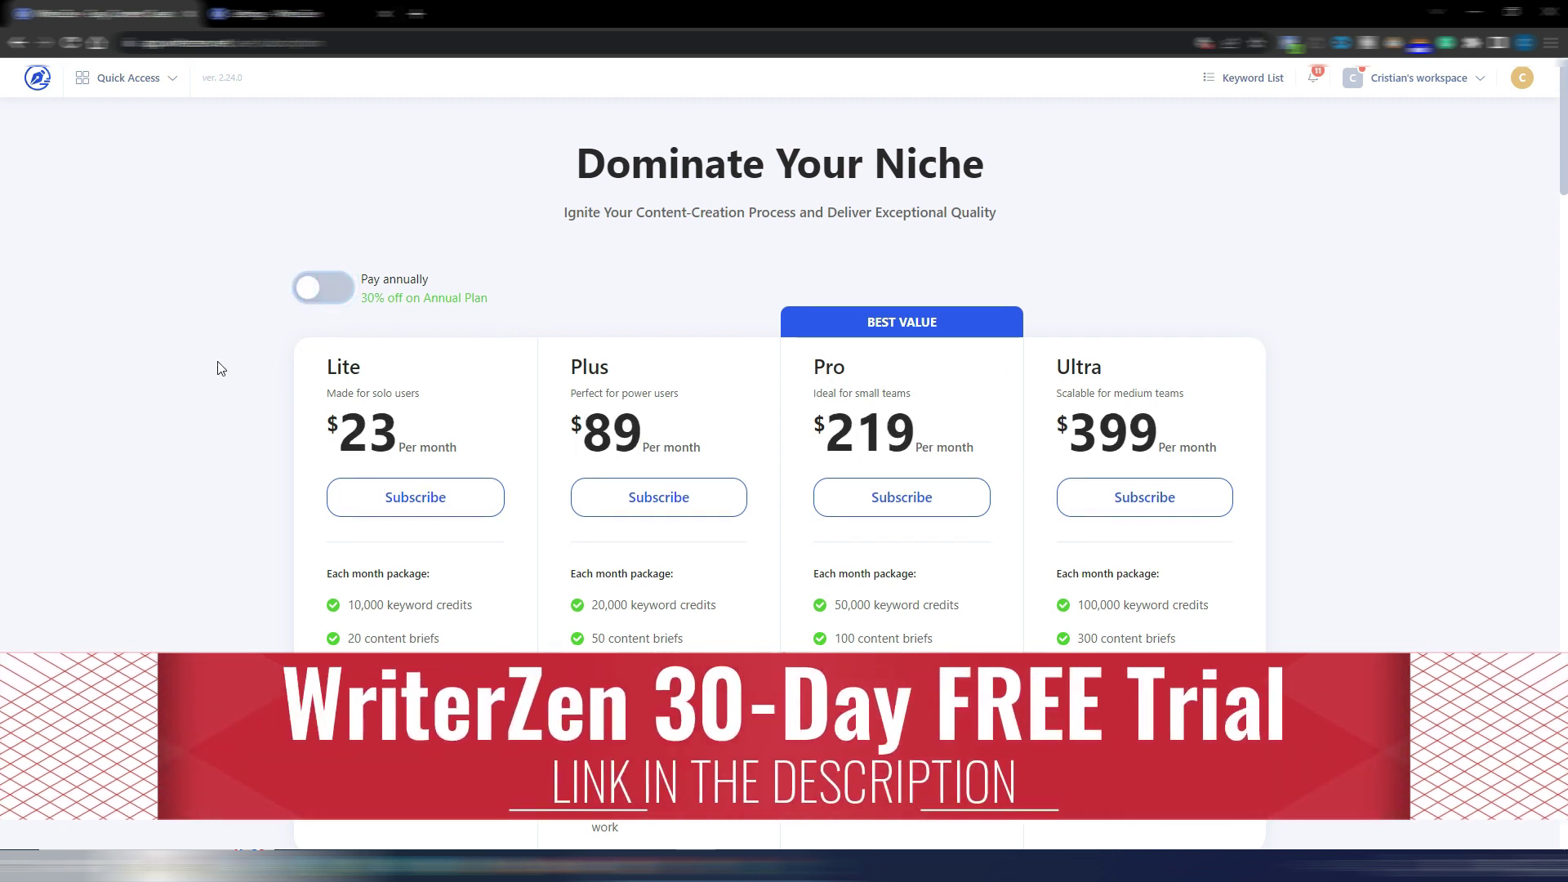
pyautogui.scroll(-2, 217, 369)
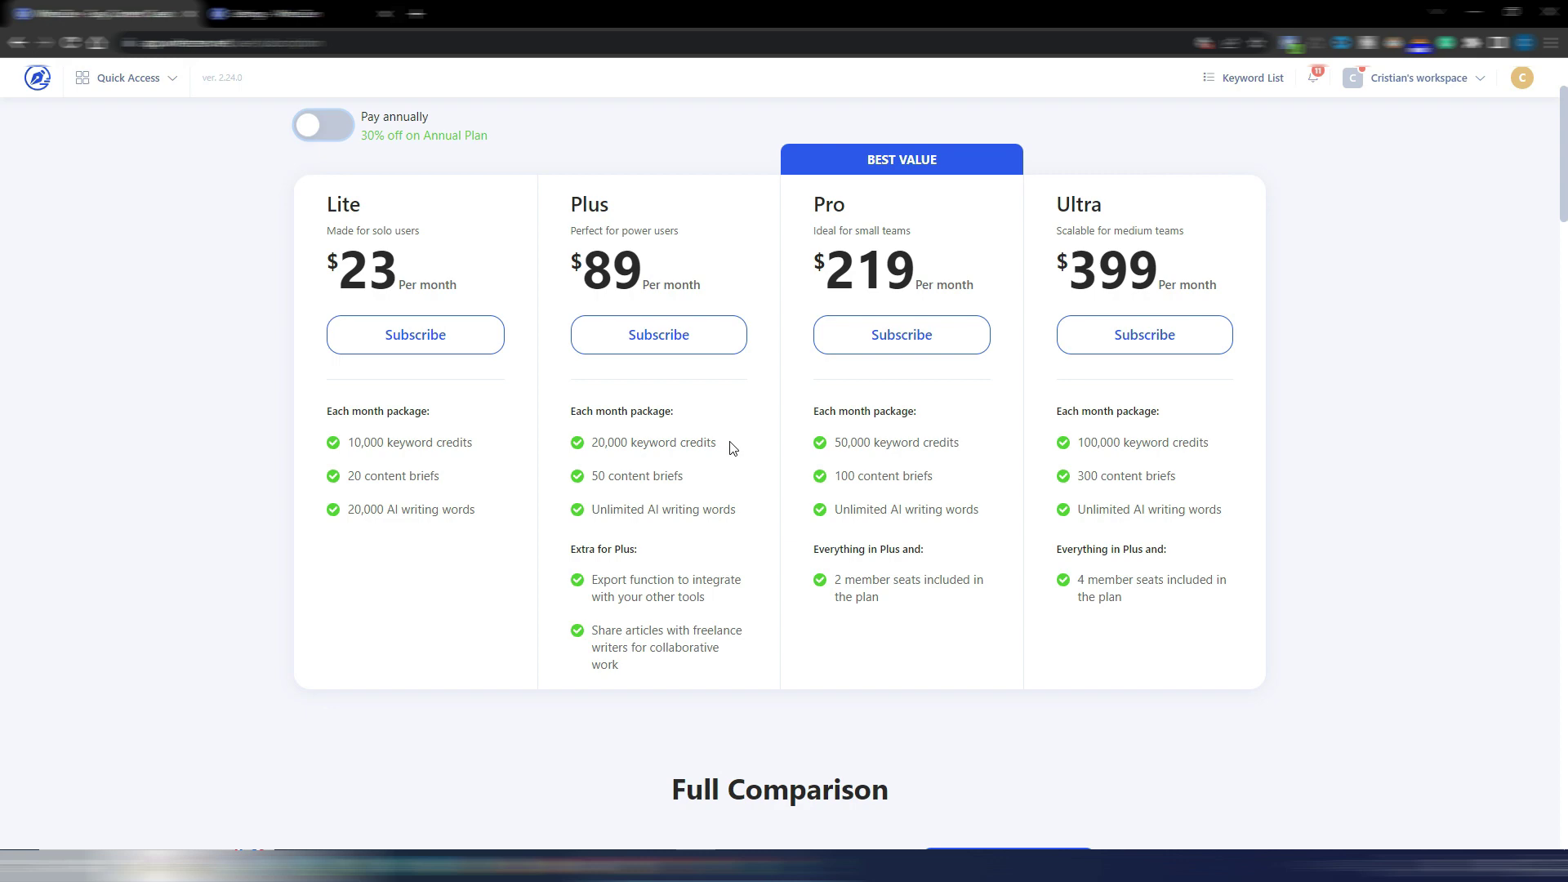
# Scroll to the Full Comparison and expand it with Show more.
pyautogui.scroll(-7, 730, 447)
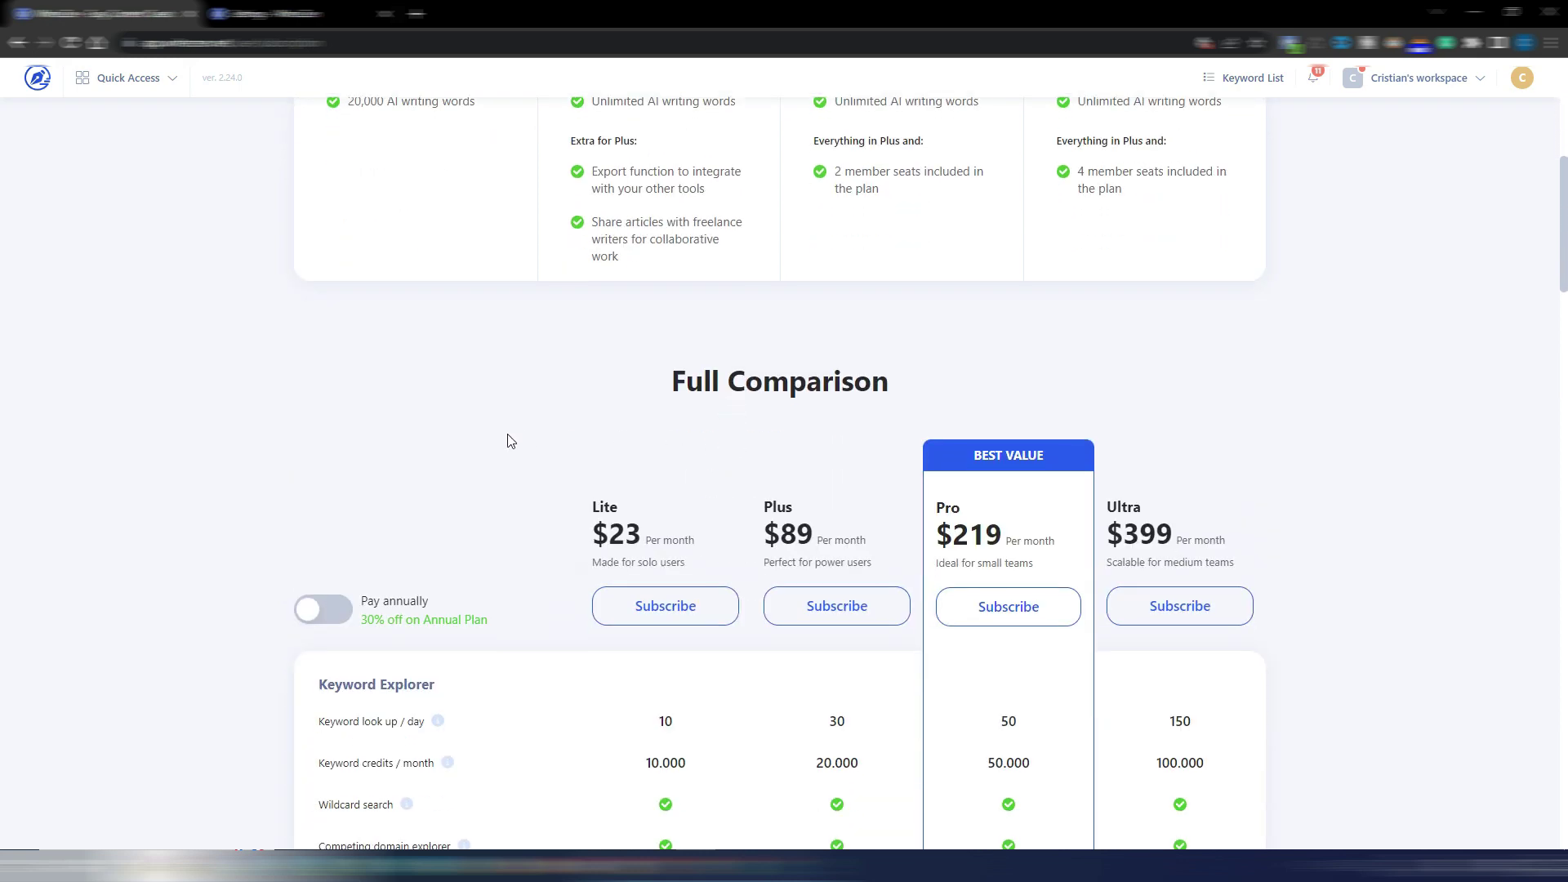
pyautogui.scroll(-1, 532, 421)
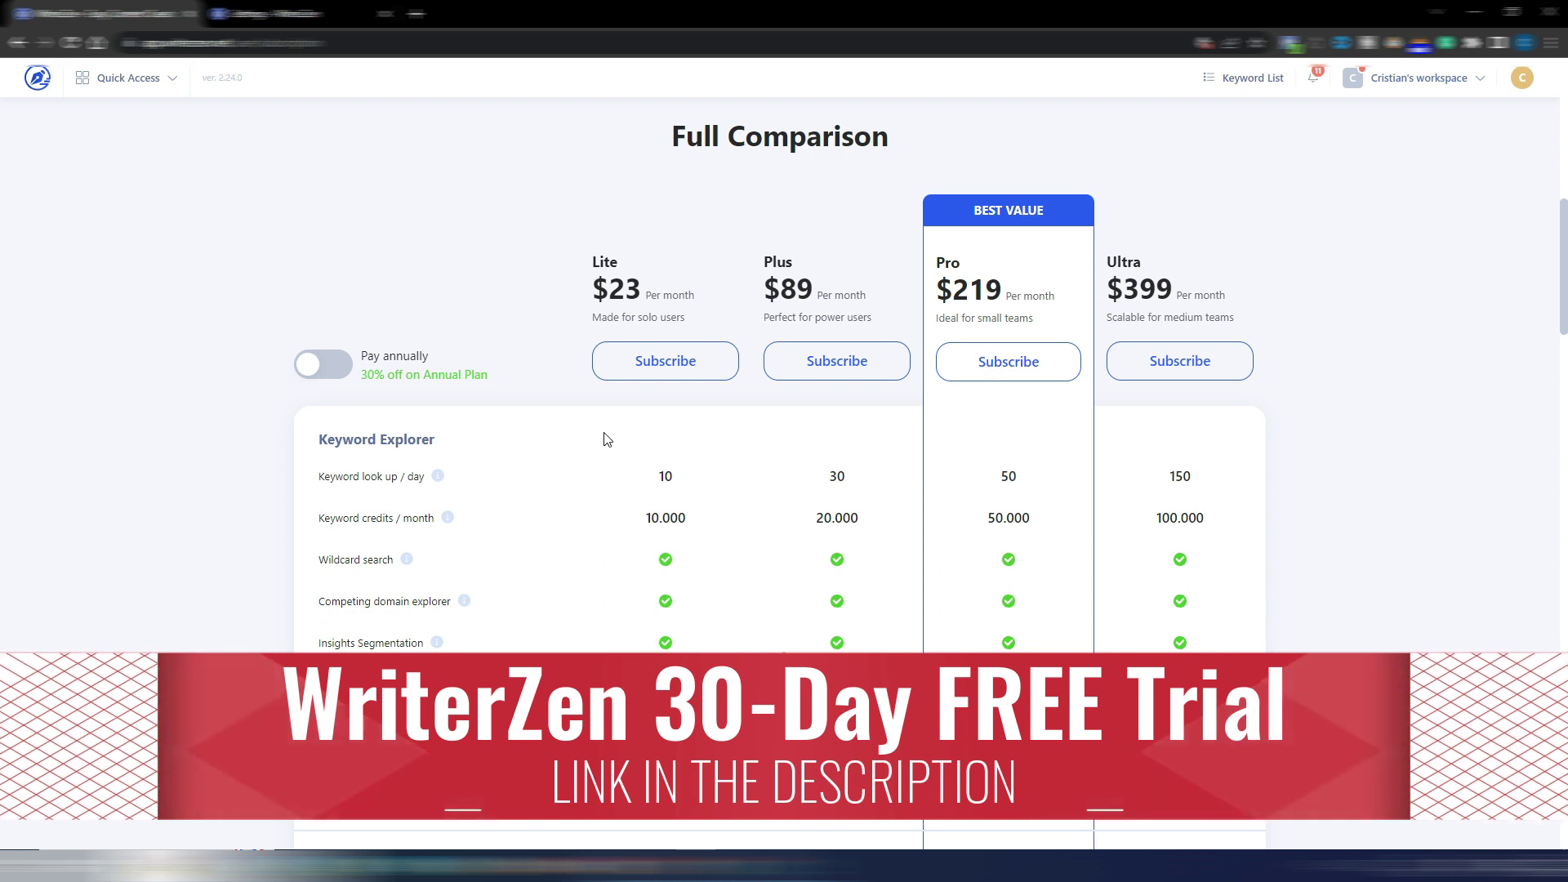
pyautogui.scroll(-7, 607, 439)
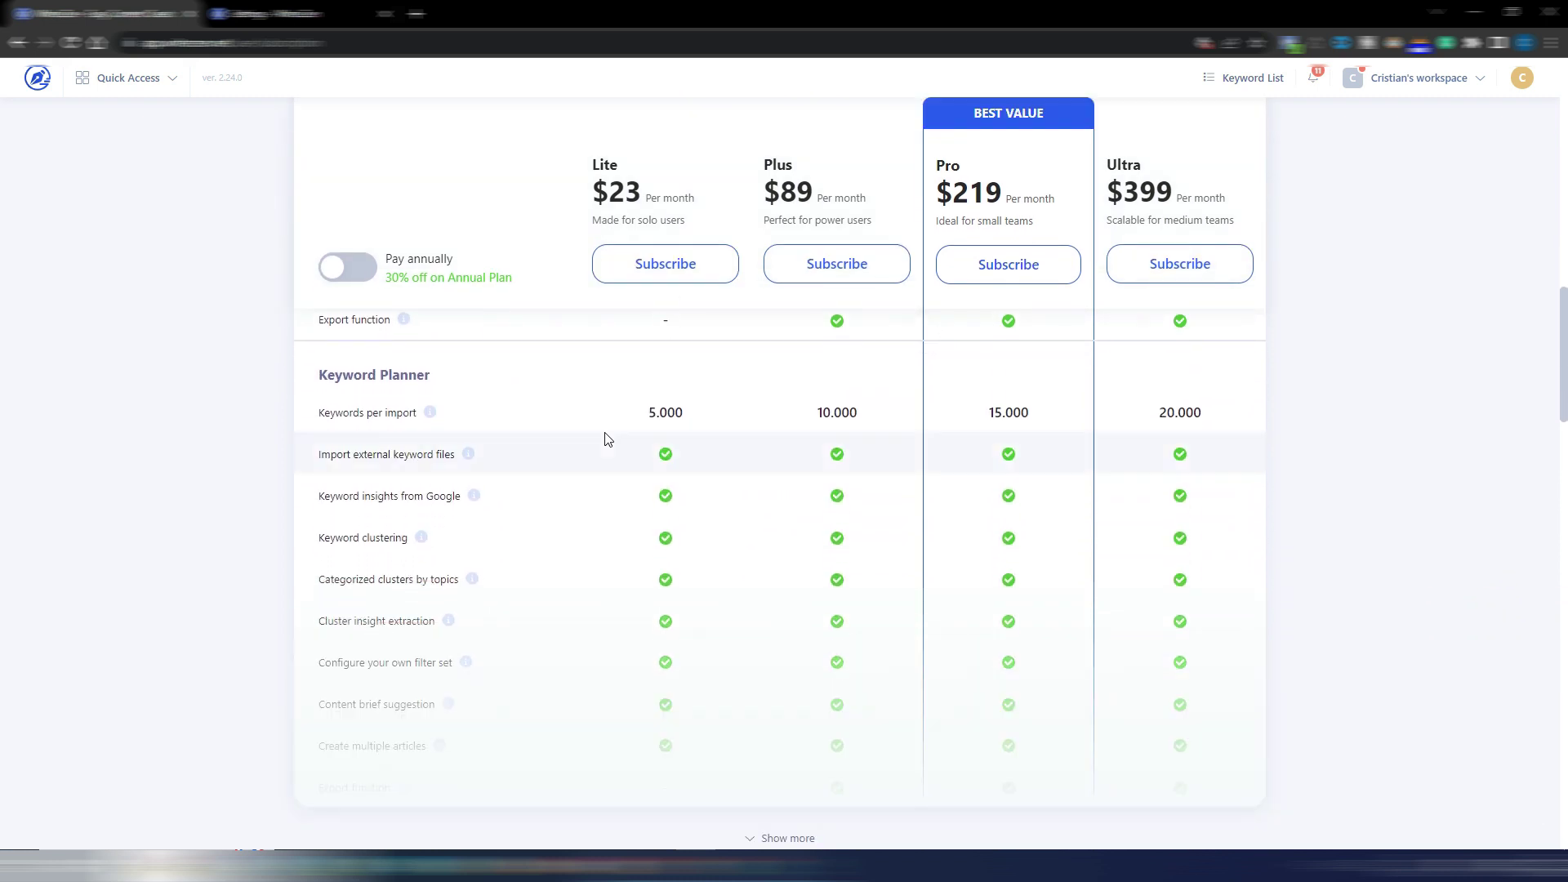
pyautogui.scroll(-3, 608, 440)
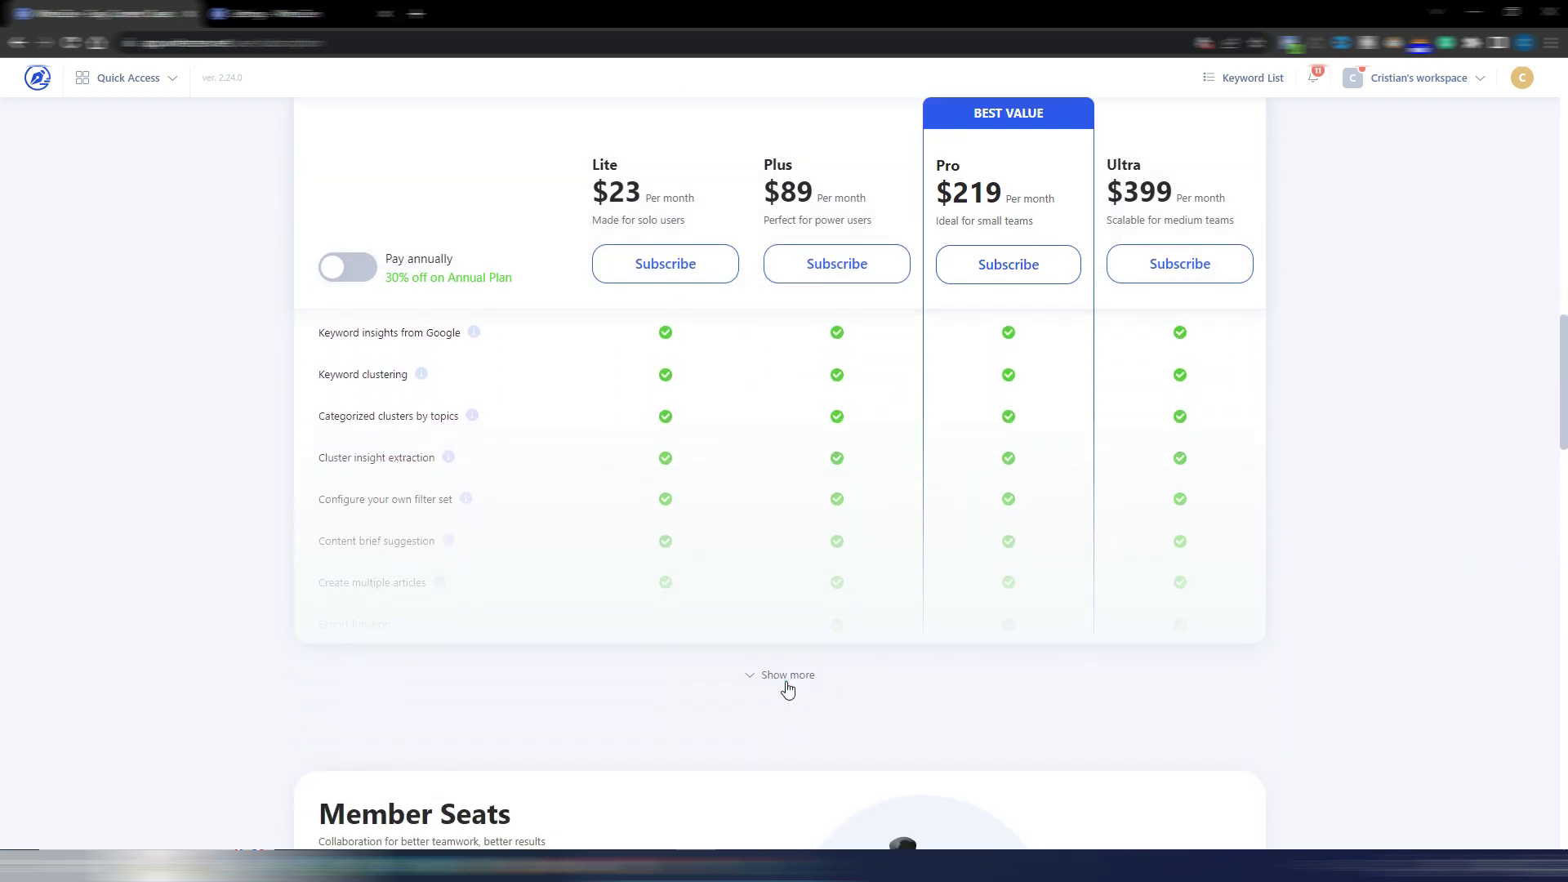
pyautogui.click(785, 681)
pyautogui.scroll(-8, 891, 641)
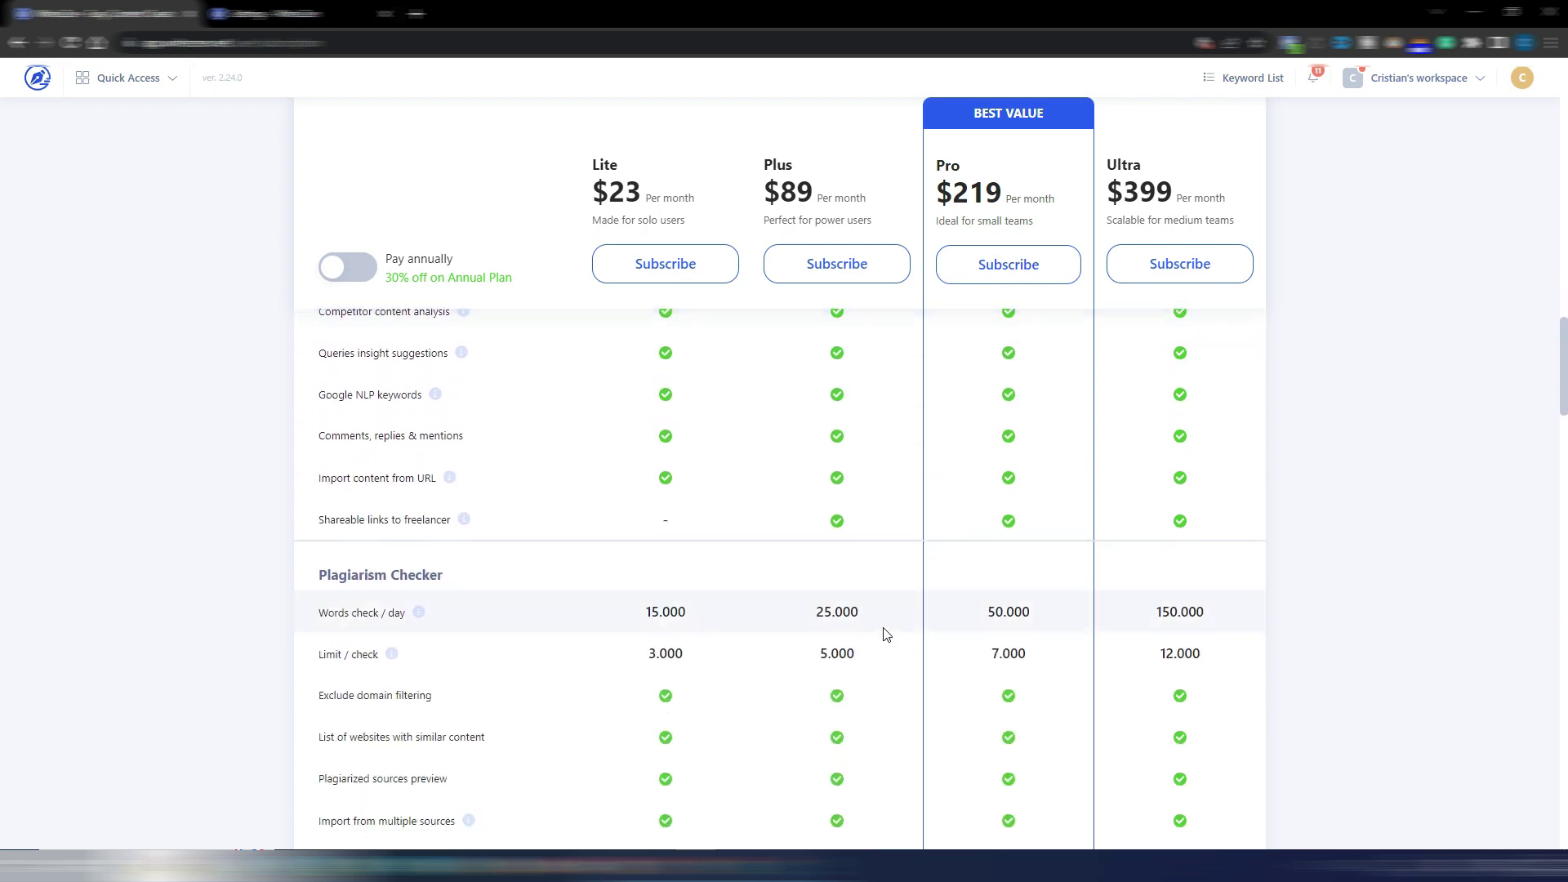
pyautogui.scroll(10, 889, 626)
pyautogui.scroll(15, 889, 626)
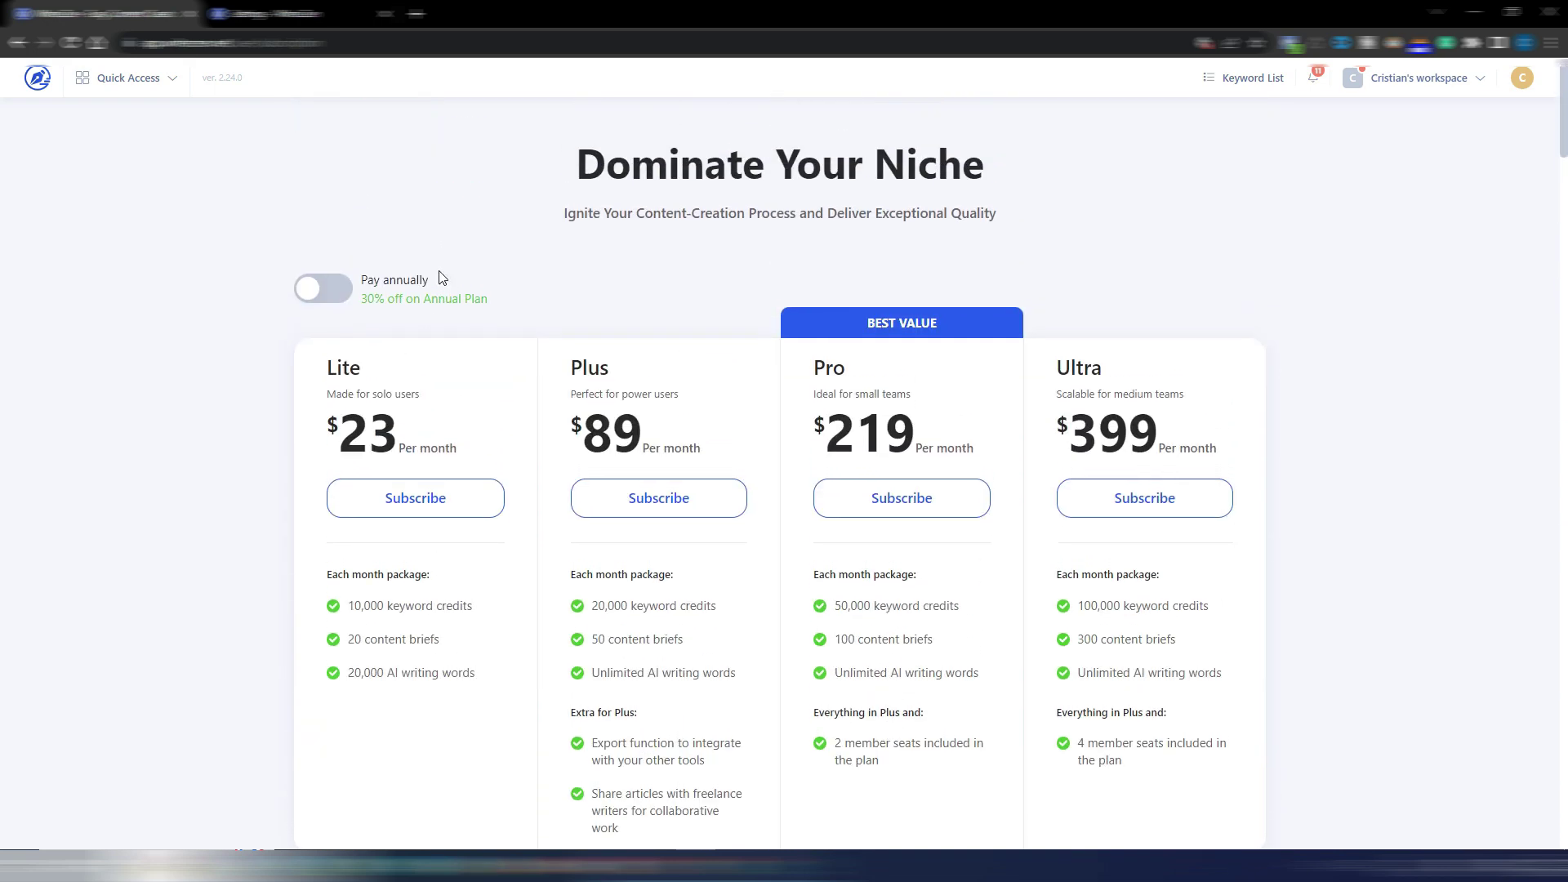
# Turn annual billing back on and return to the workspace dashboard.
pyautogui.click(321, 290)
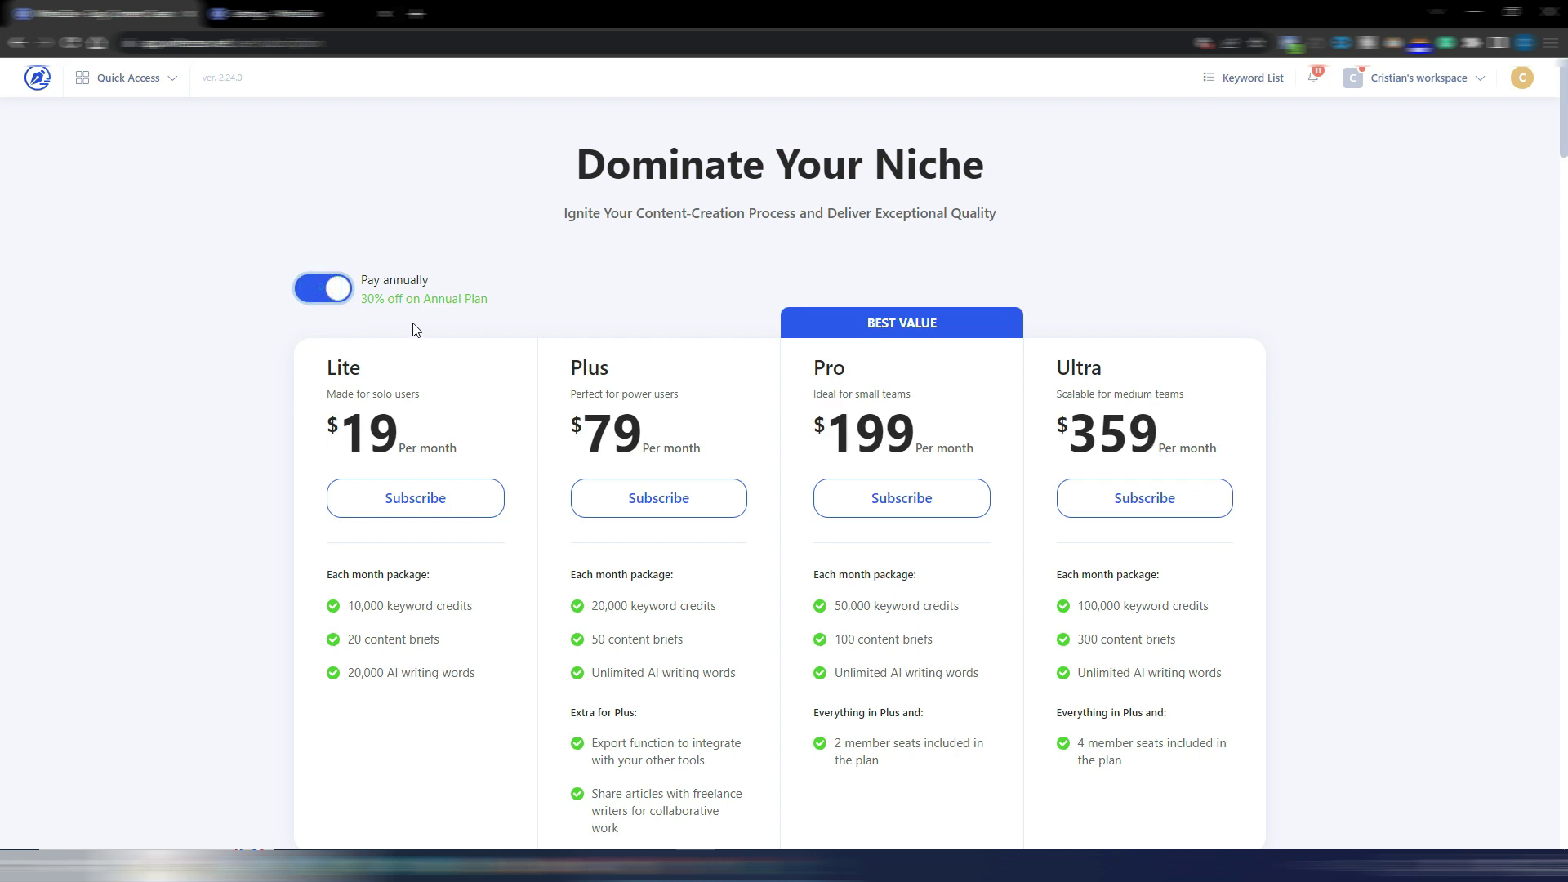
pyautogui.scroll(-1, 531, 318)
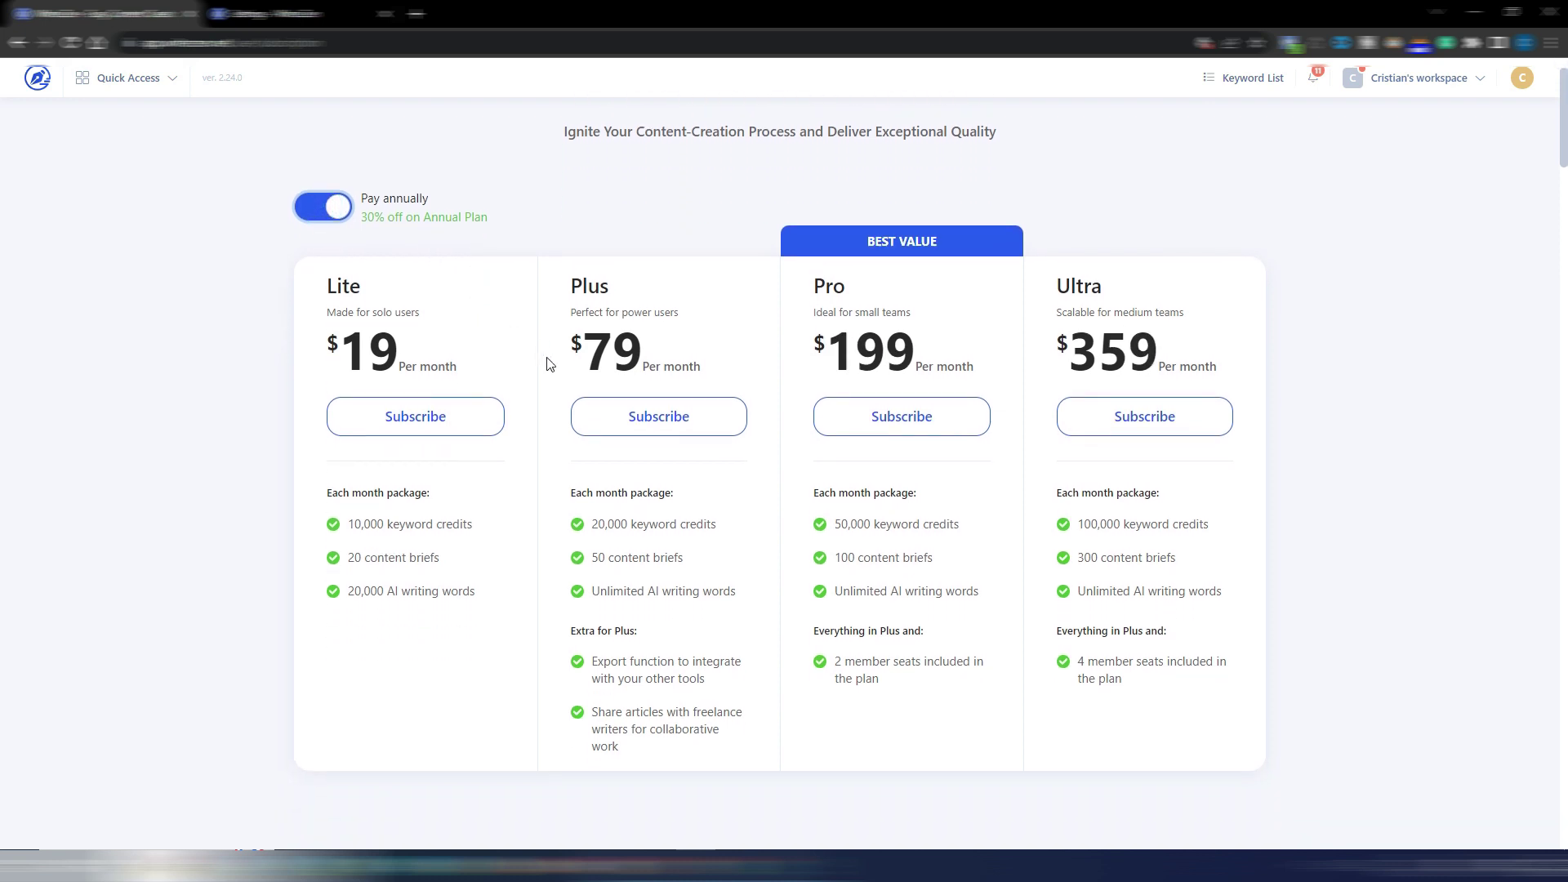
pyautogui.scroll(1, 548, 364)
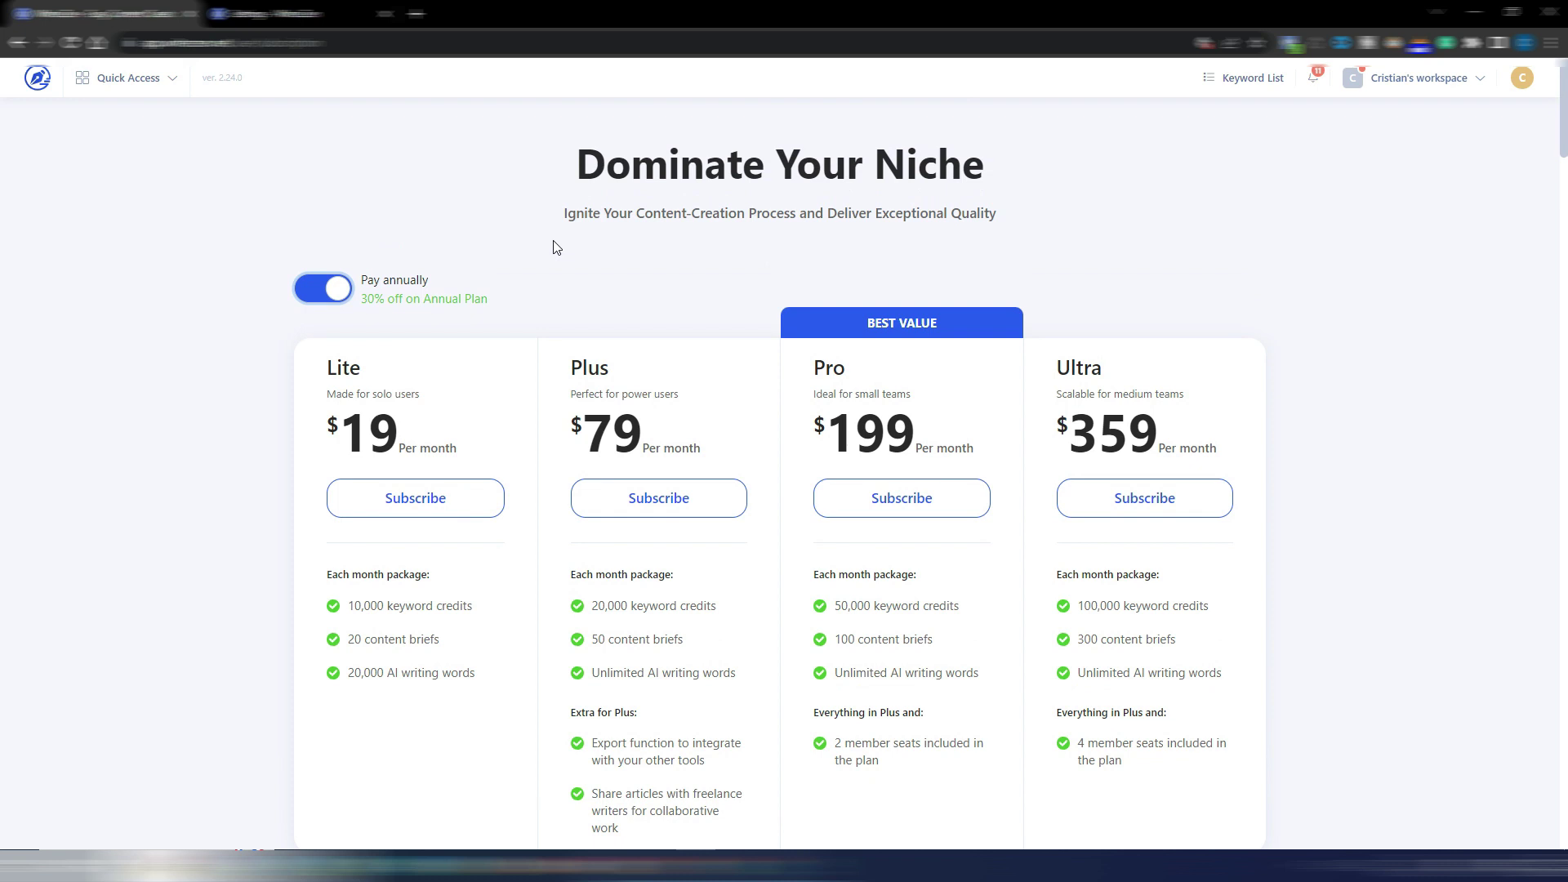
pyautogui.click(263, 14)
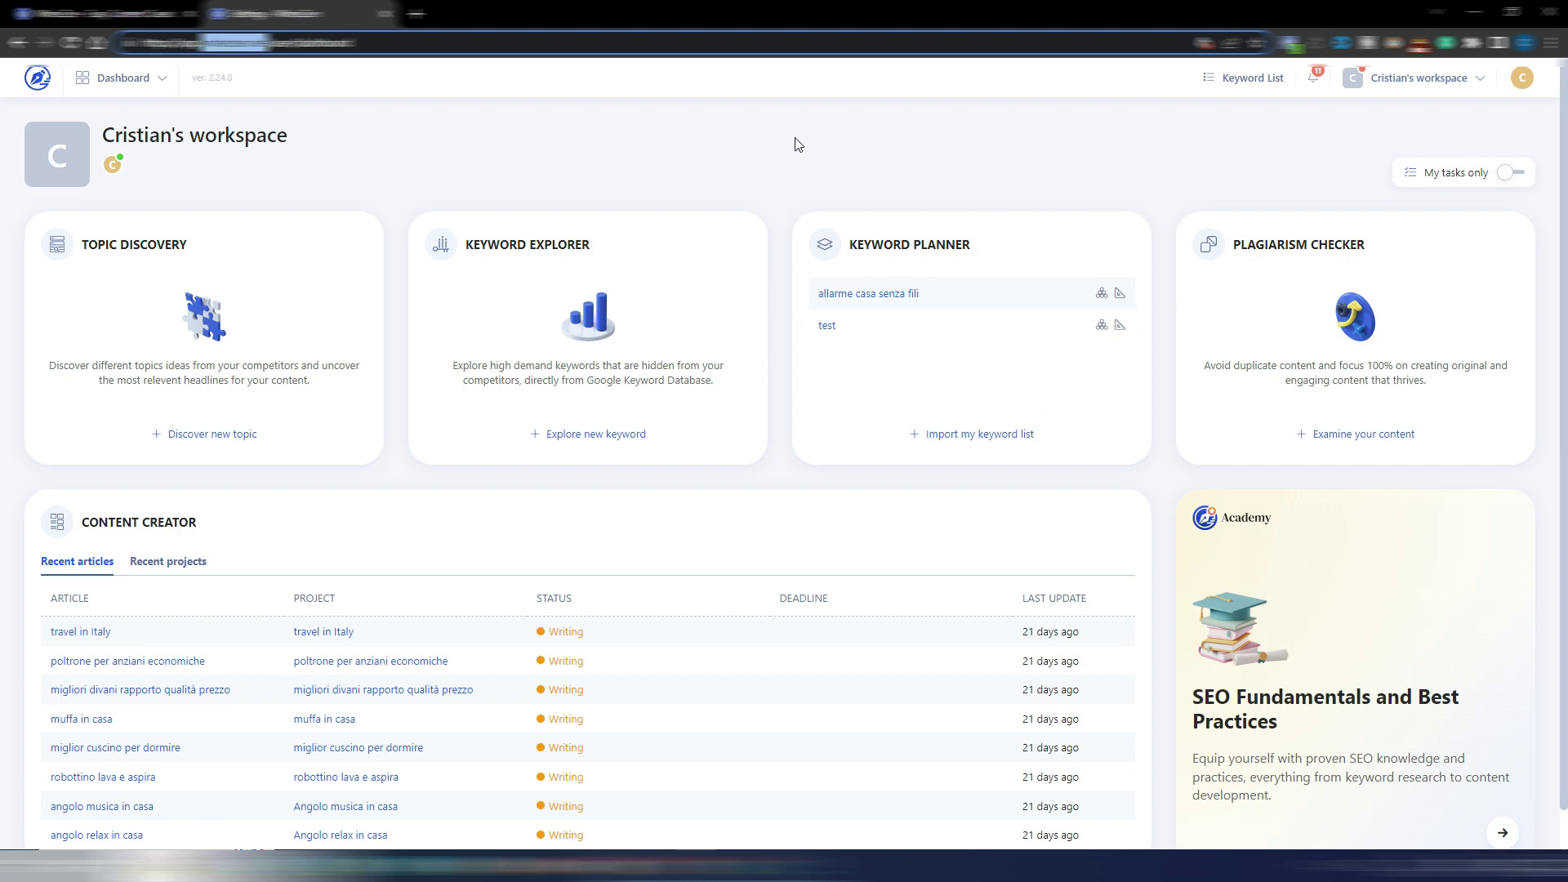
# Start a Keyword Explorer search for 'aromatherapy' set to United States and English.
pyautogui.click(586, 441)
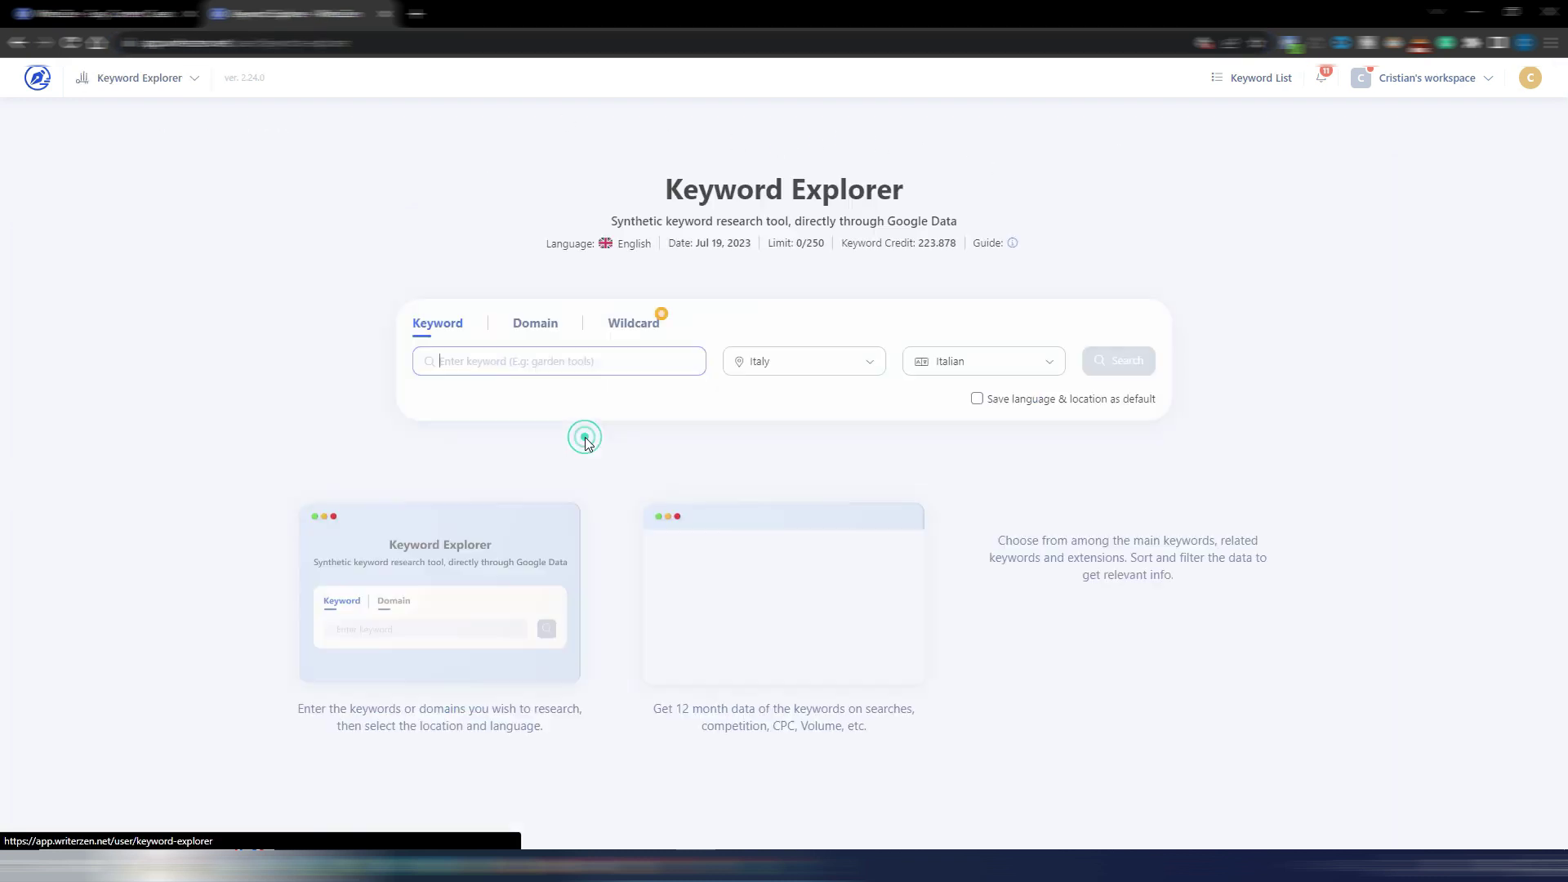
pyautogui.click(870, 370)
pyautogui.write('united')
pyautogui.click(725, 429)
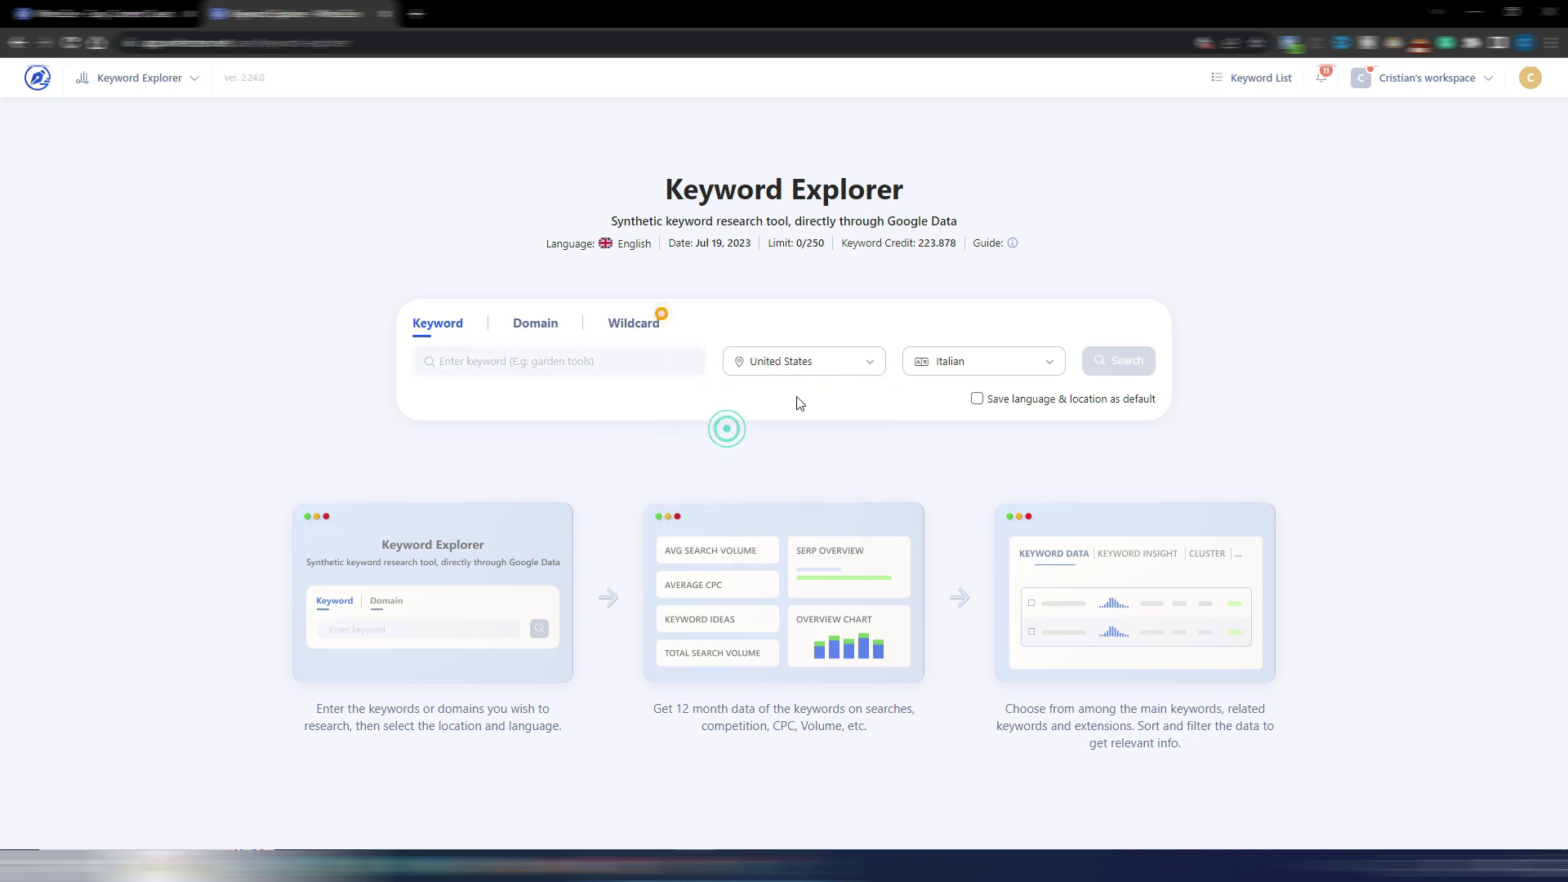
pyautogui.click(1017, 365)
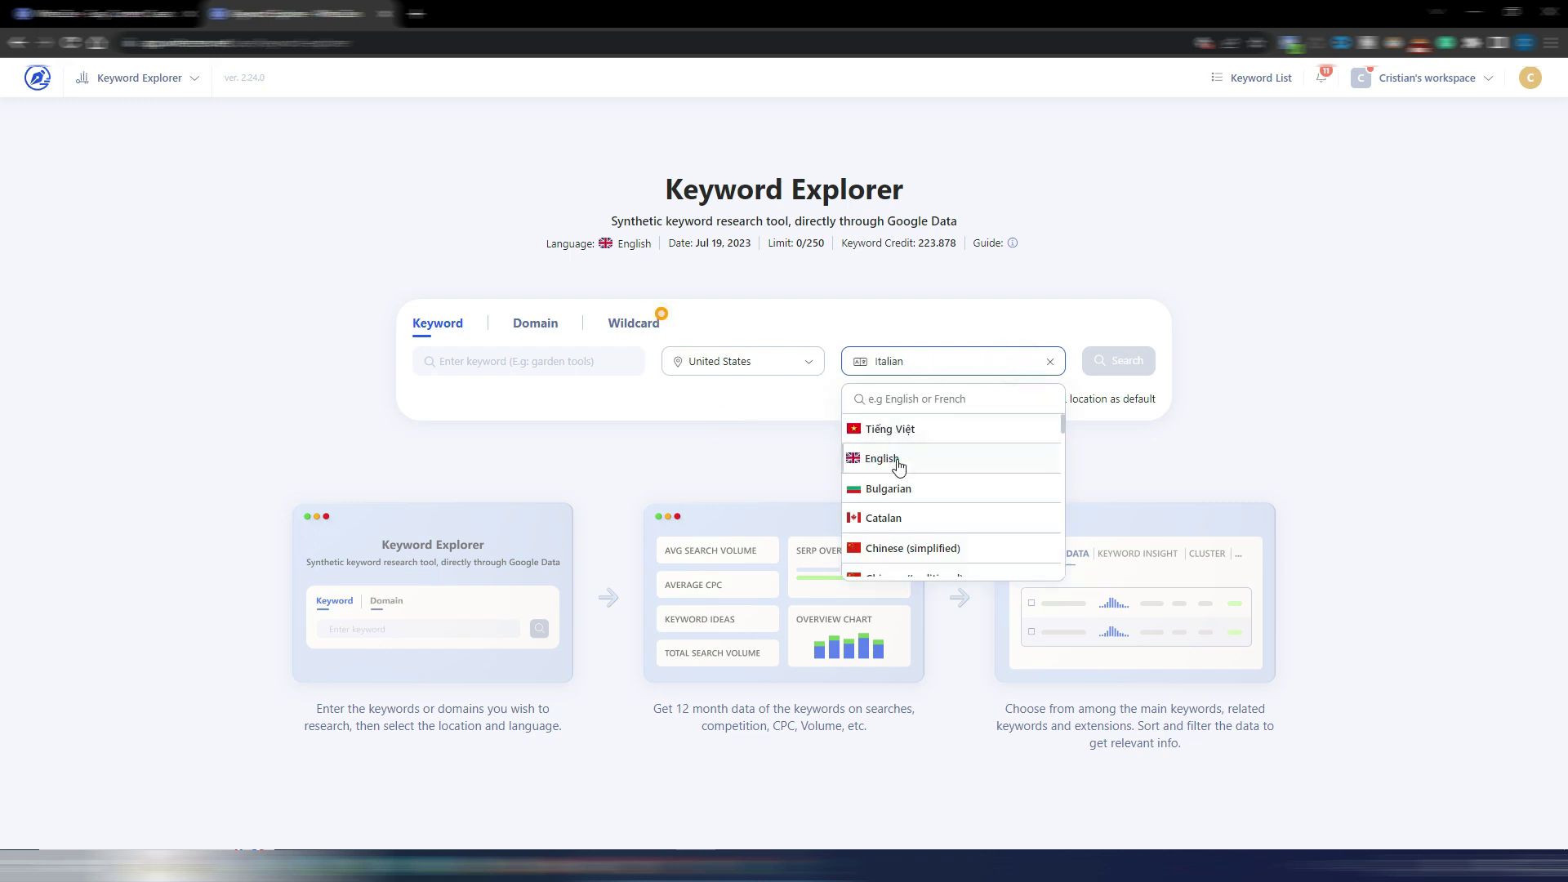
pyautogui.click(896, 458)
pyautogui.click(506, 364)
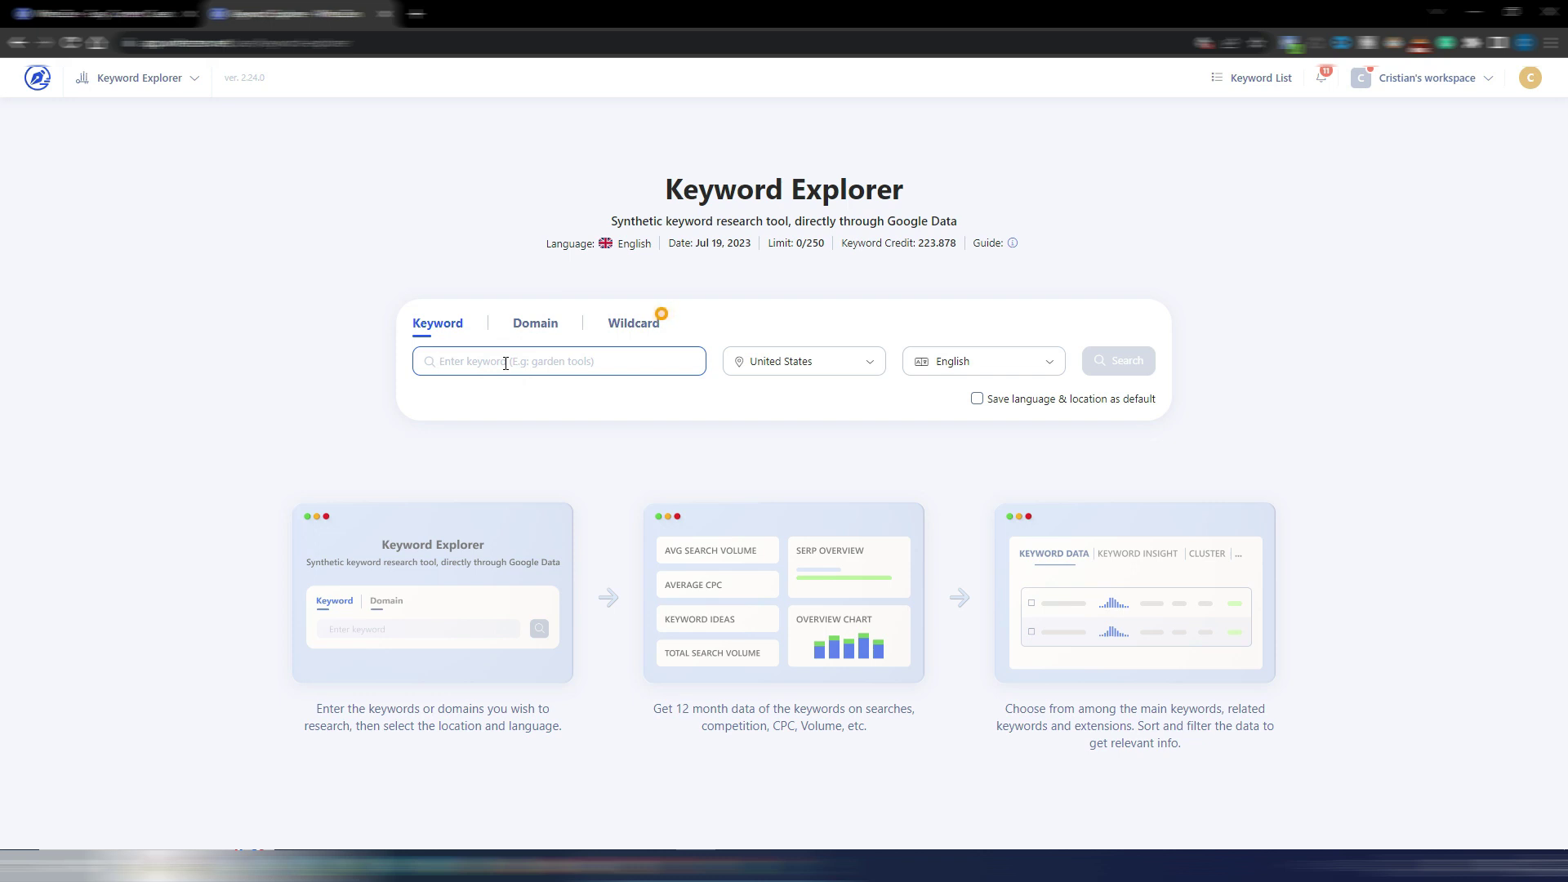
pyautogui.write('aromather')
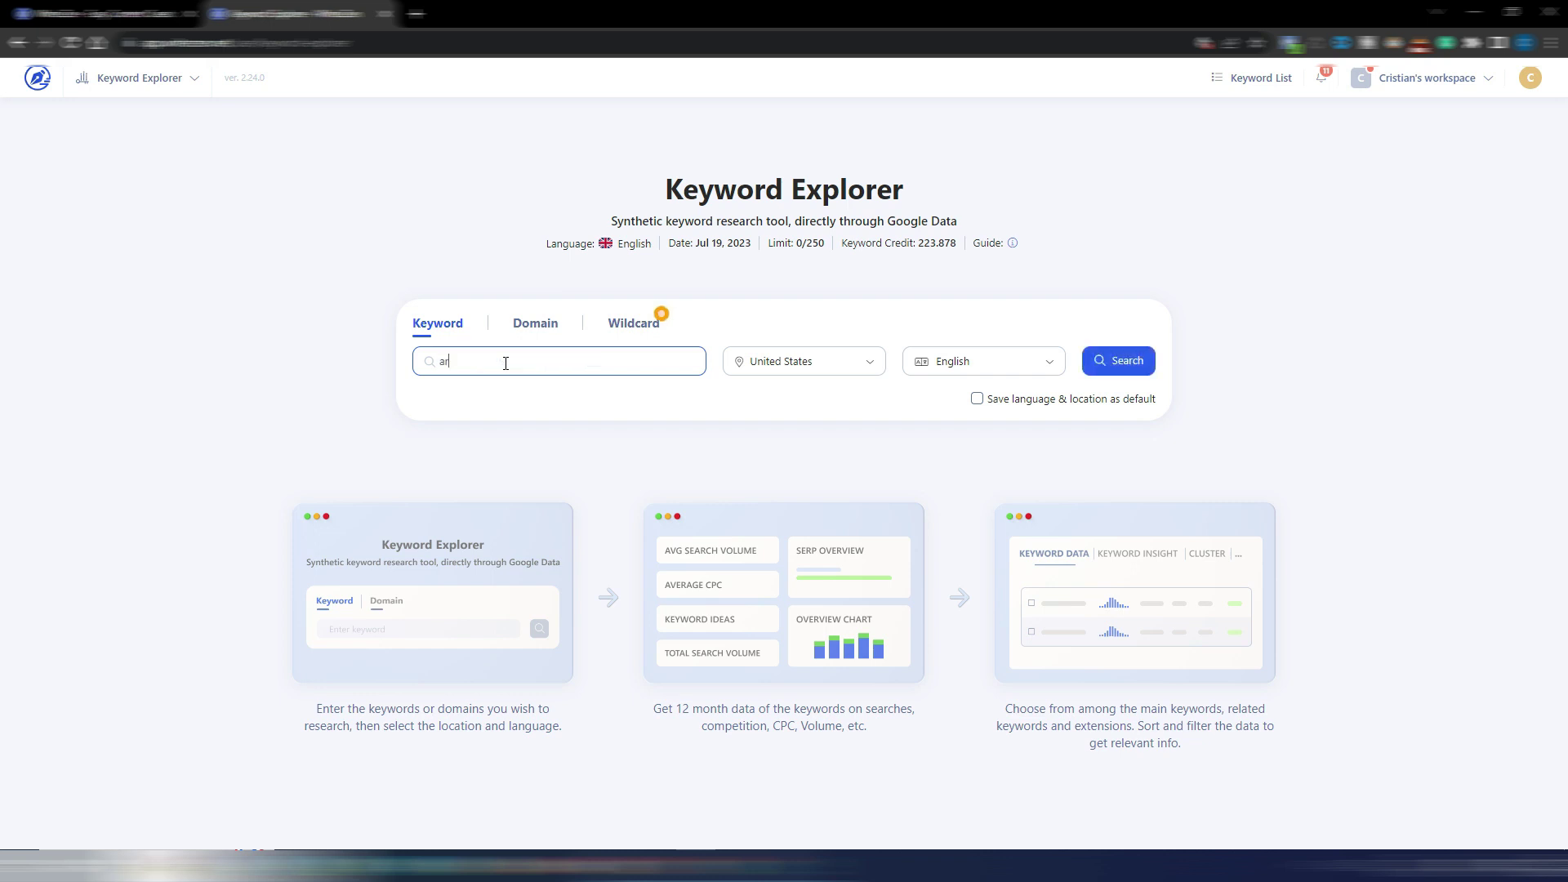
pyautogui.write('apy')
# Search 'aromatherapy' and scroll down to the 6,135-keyword data table showing 40,500 volume.
pyautogui.click(1119, 361)
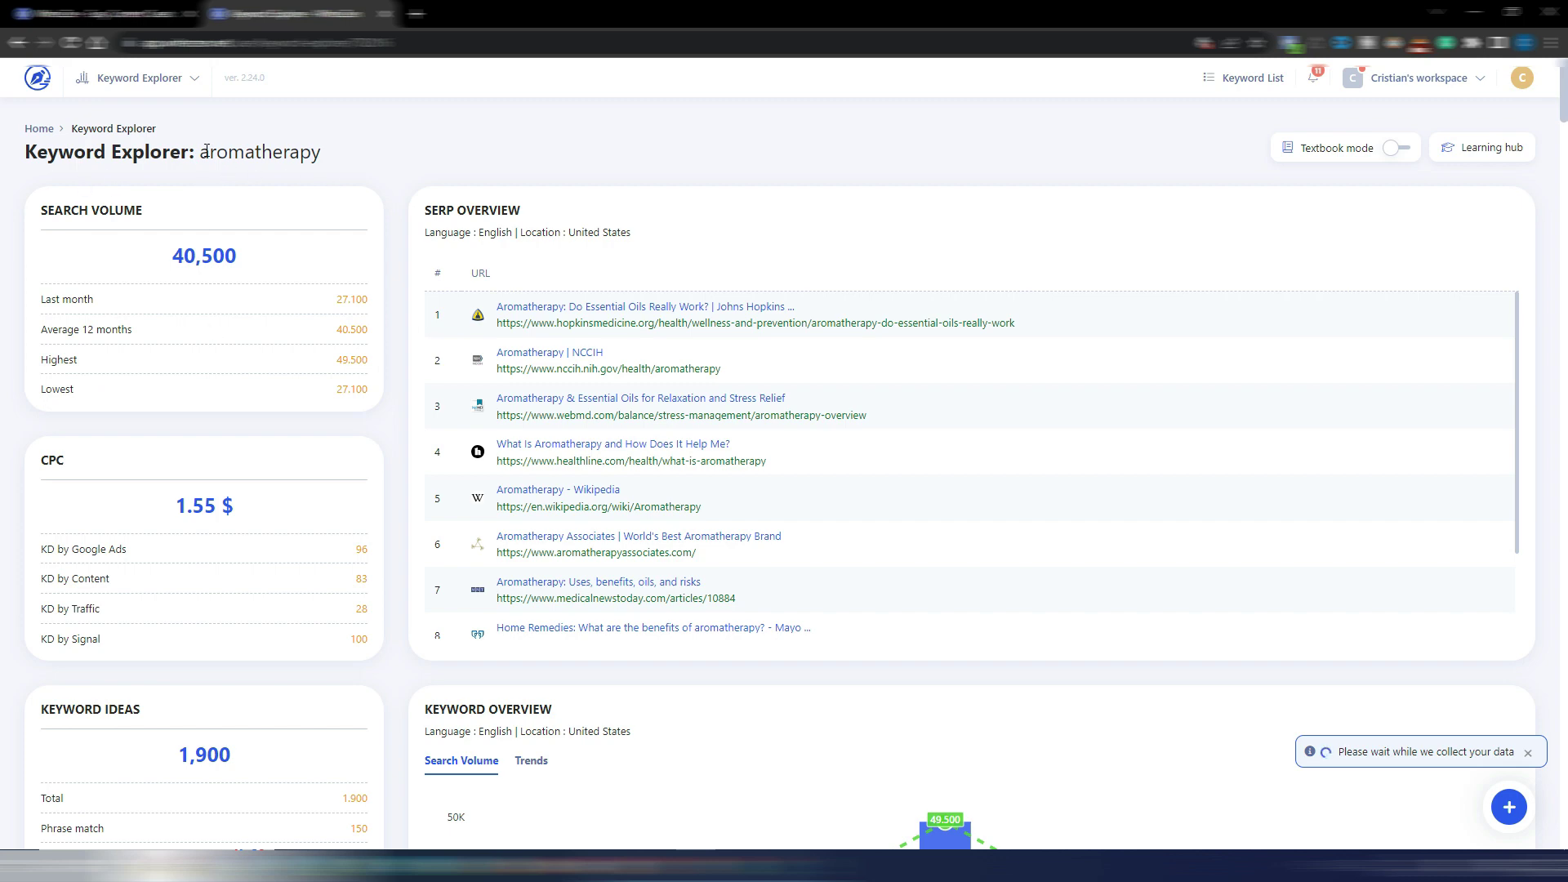
pyautogui.scroll(-1, 395, 373)
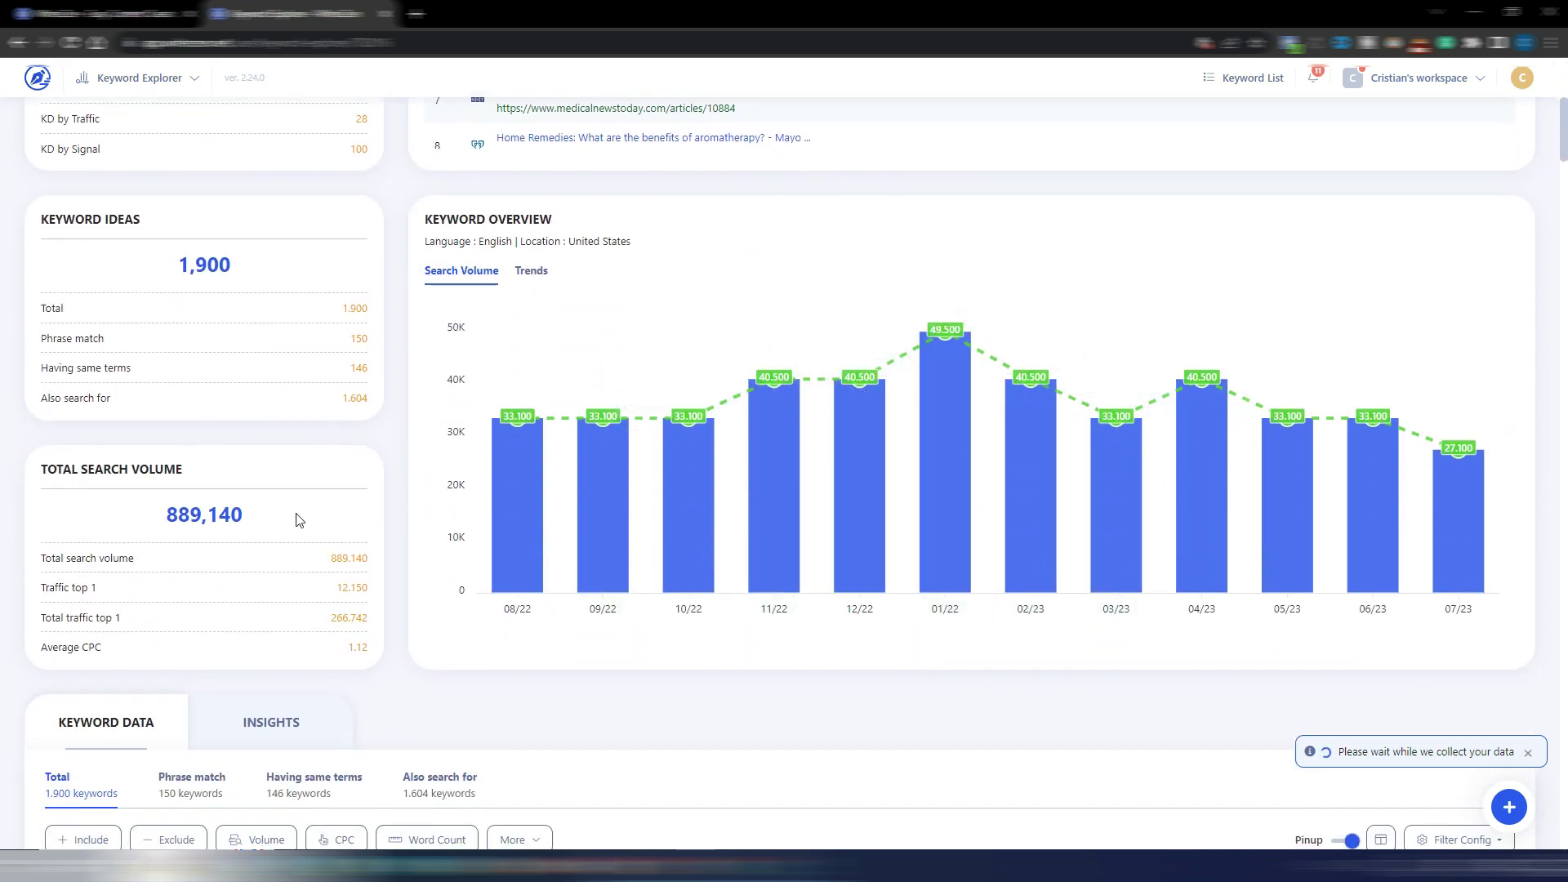
pyautogui.scroll(-7, 430, 318)
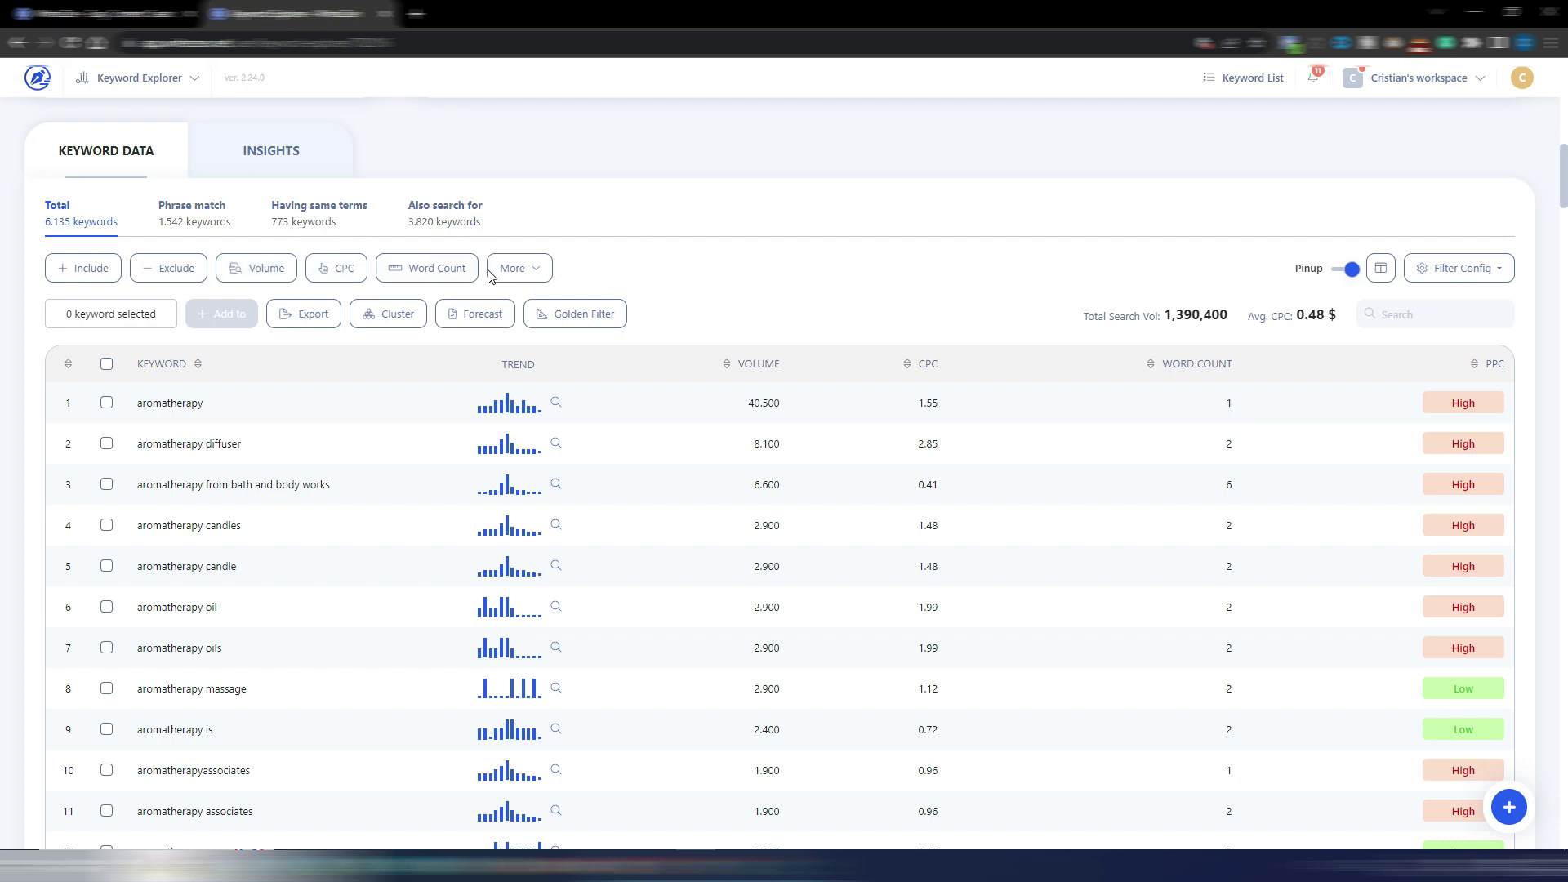
# Dismiss the required-words filter and limit keywords to 3 or more words.
pyautogui.click(78, 272)
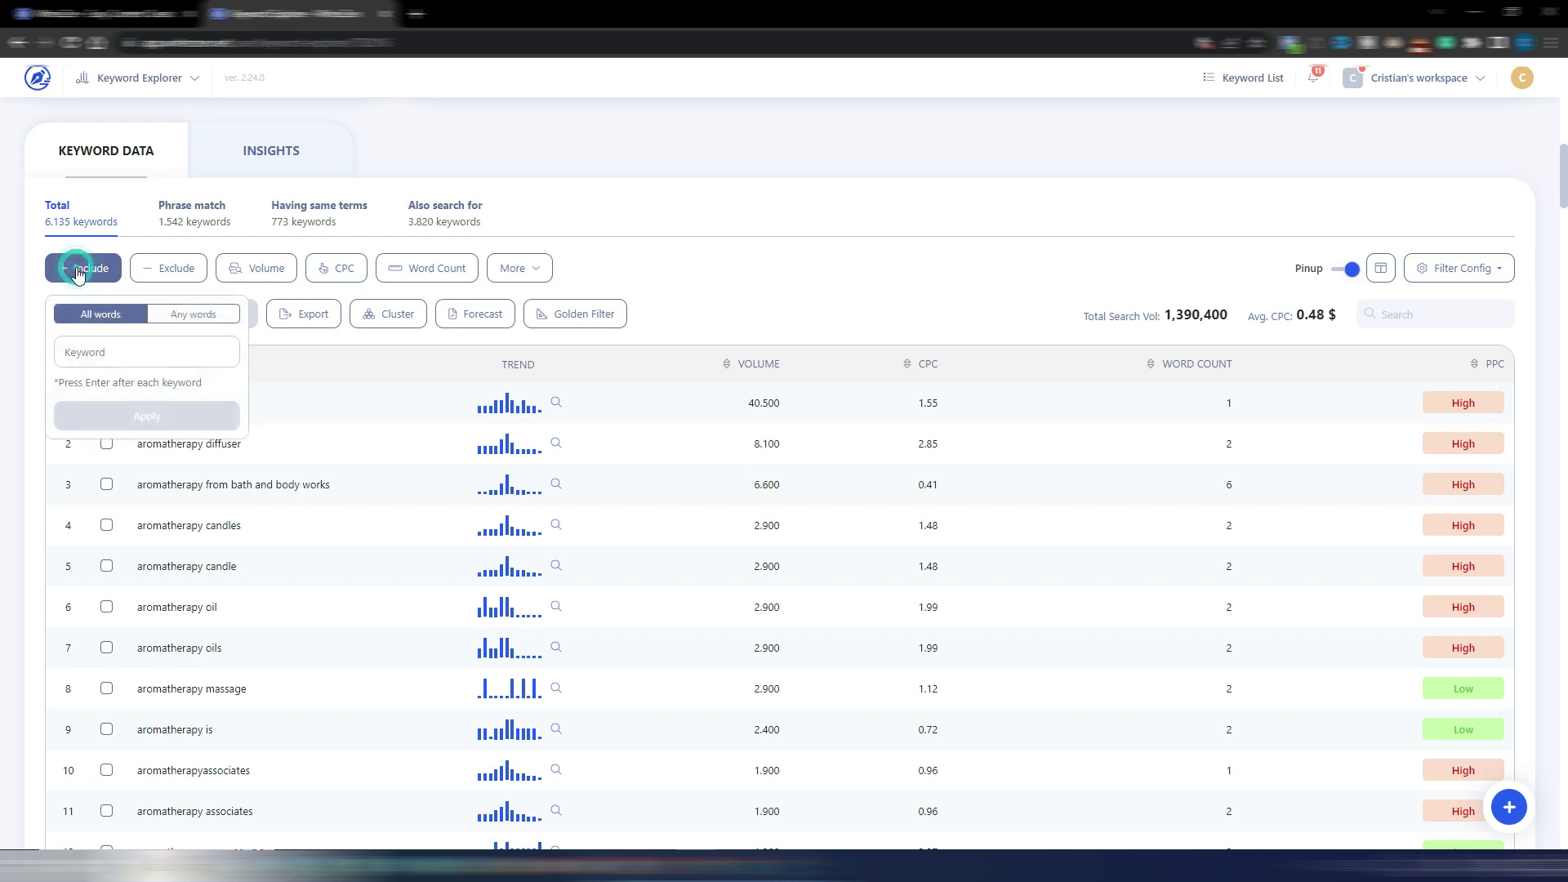
pyautogui.click(81, 268)
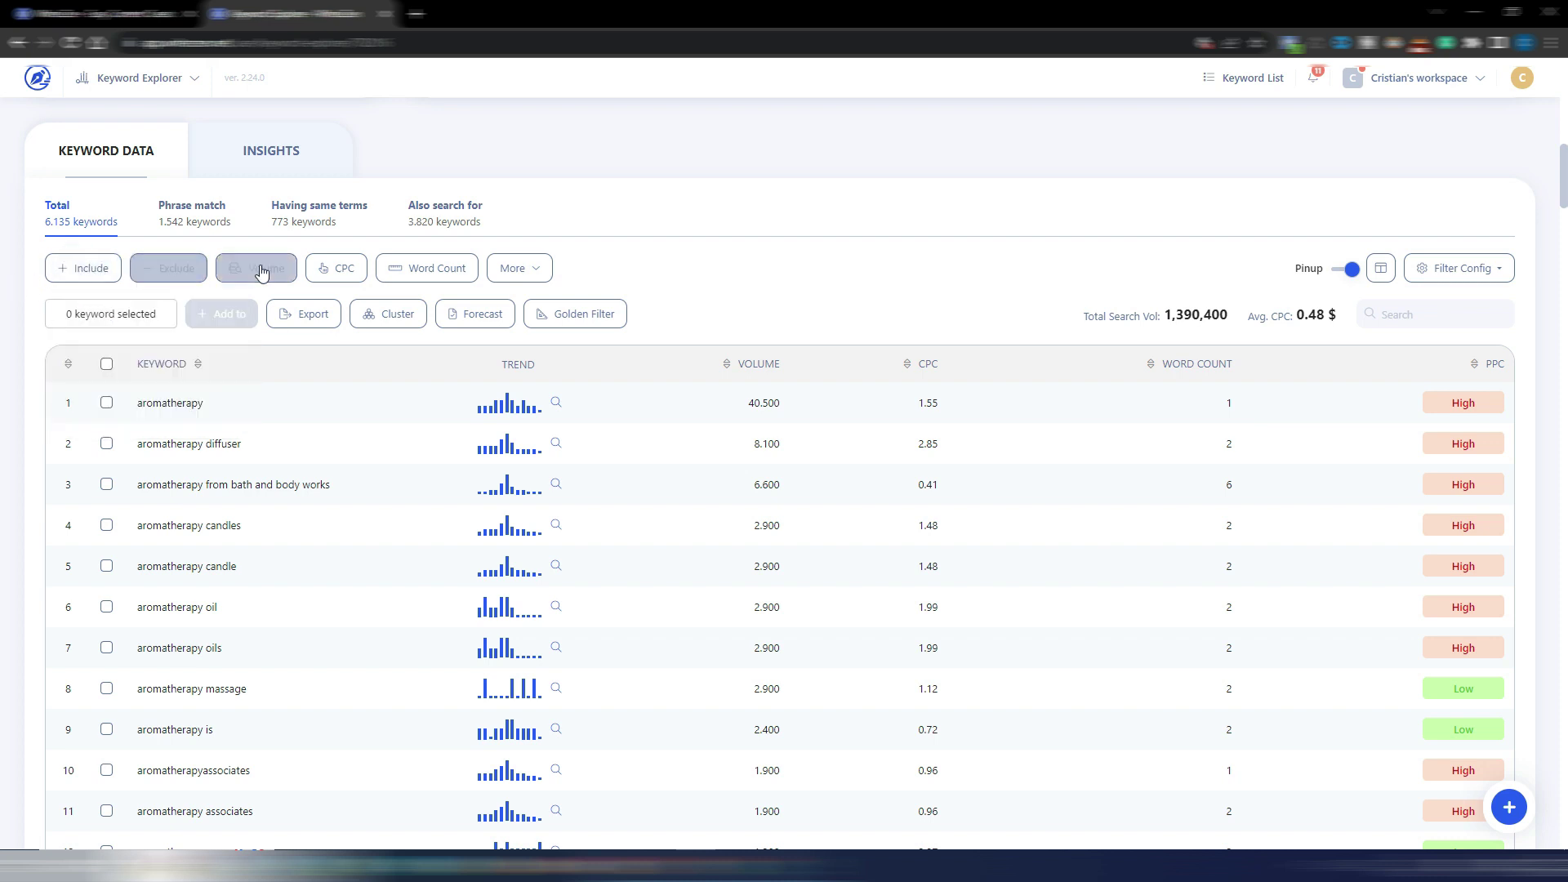
pyautogui.click(427, 271)
pyautogui.click(416, 319)
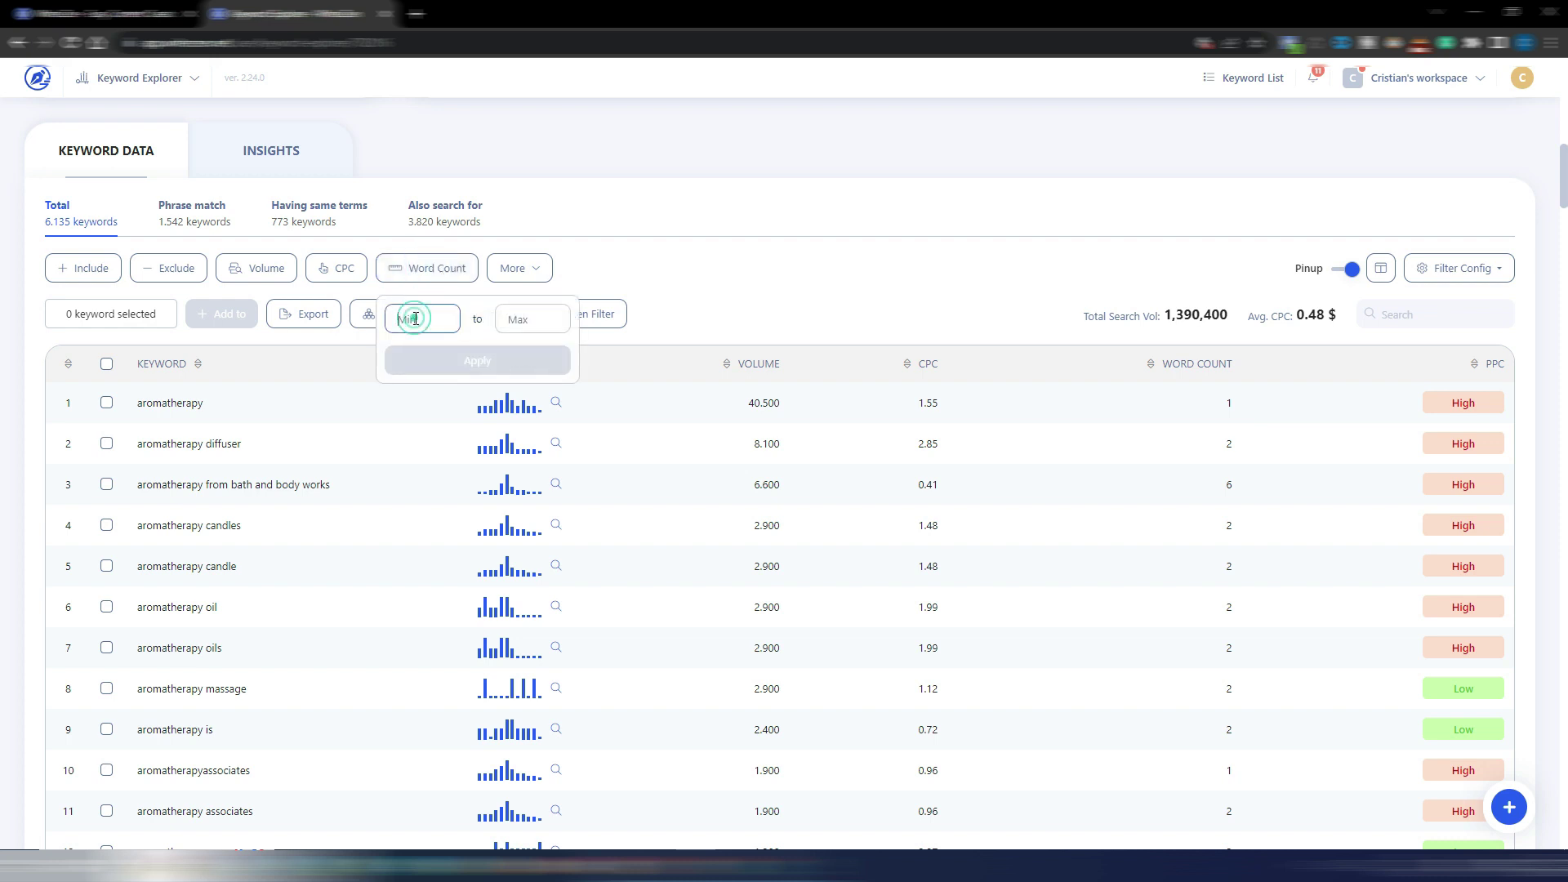
pyautogui.write('3')
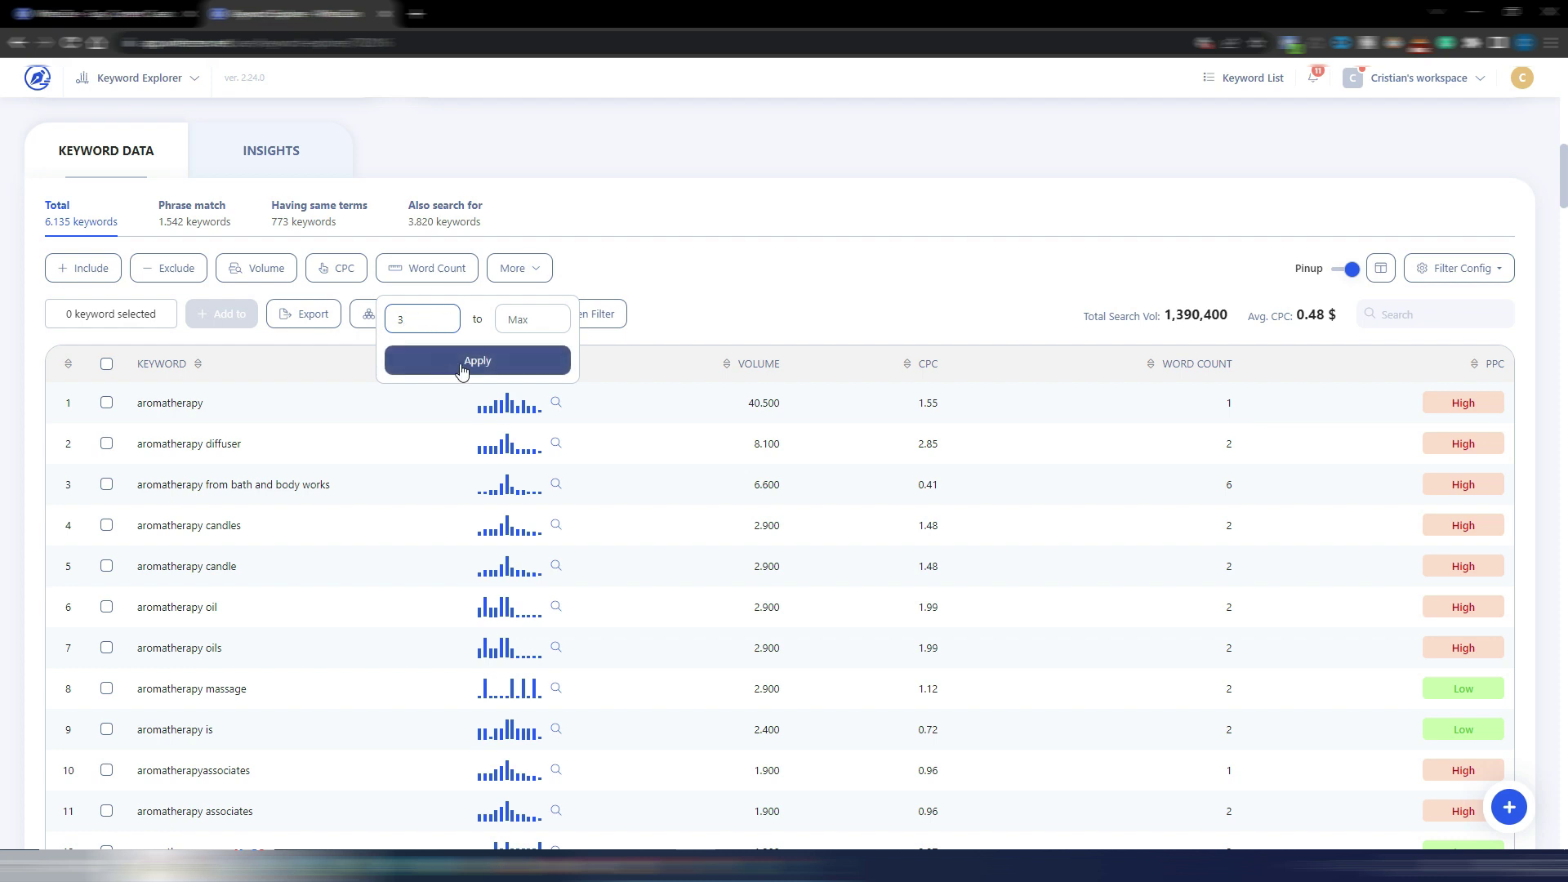
pyautogui.click(462, 369)
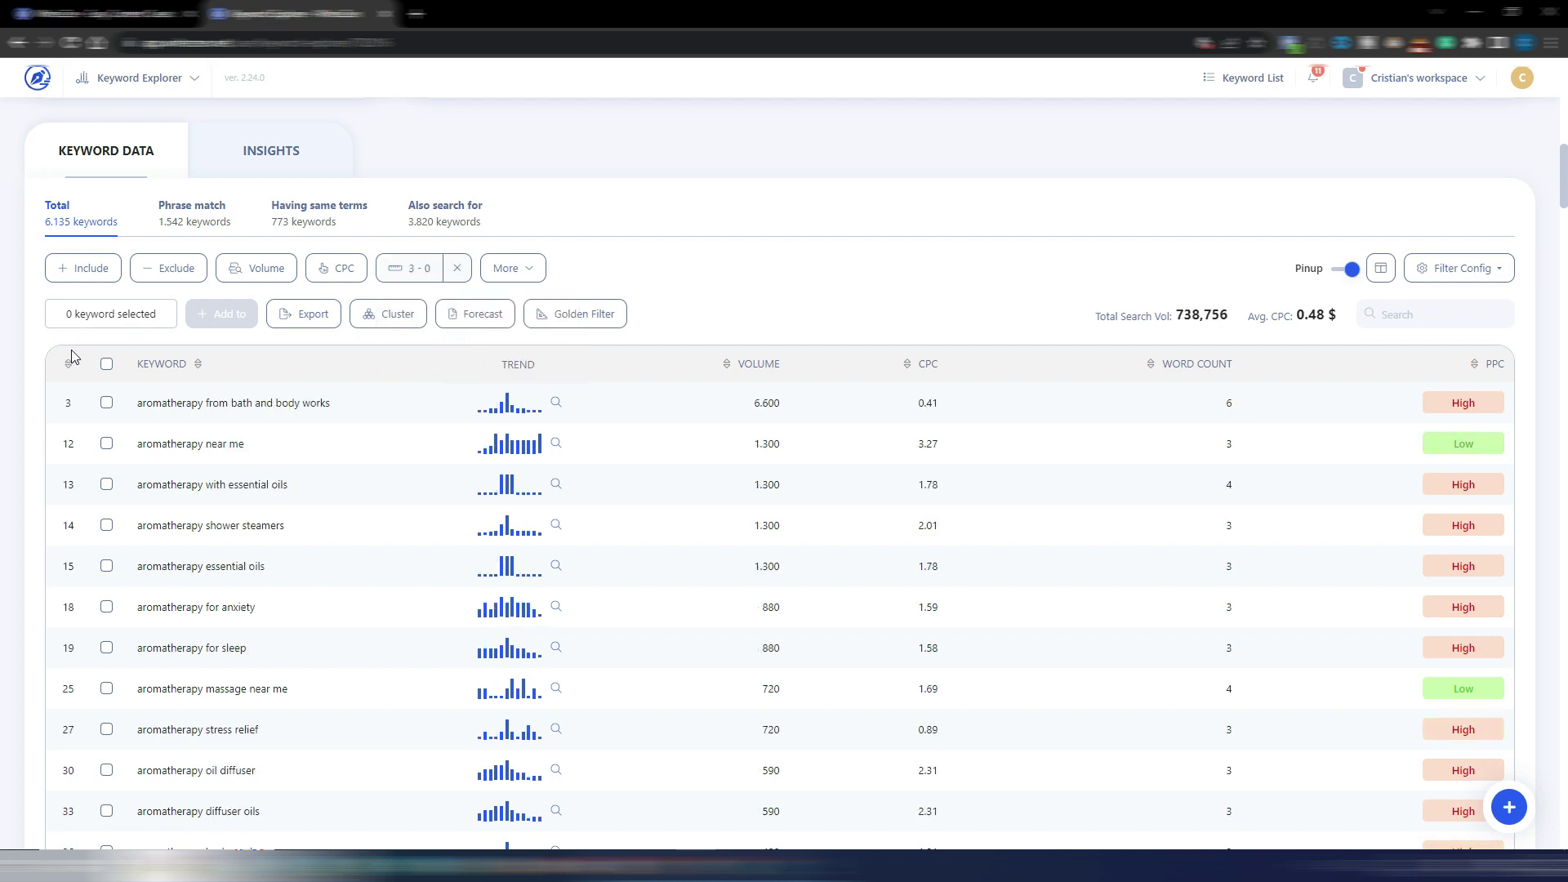
# Try a minimum search volume filter of 20, then remove it.
pyautogui.click(106, 364)
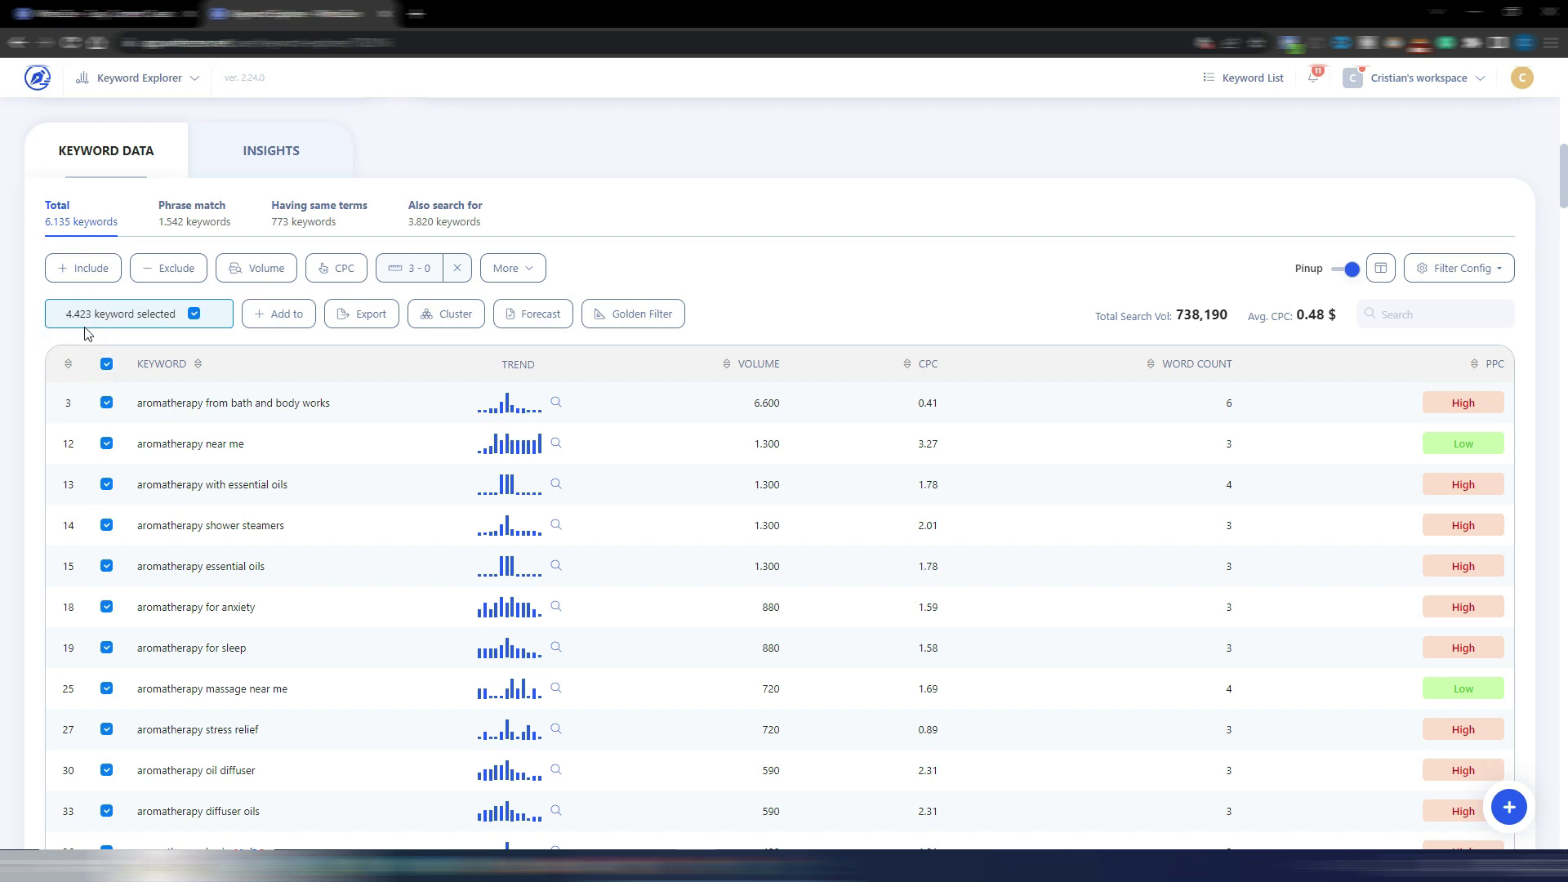
pyautogui.click(106, 363)
pyautogui.click(275, 271)
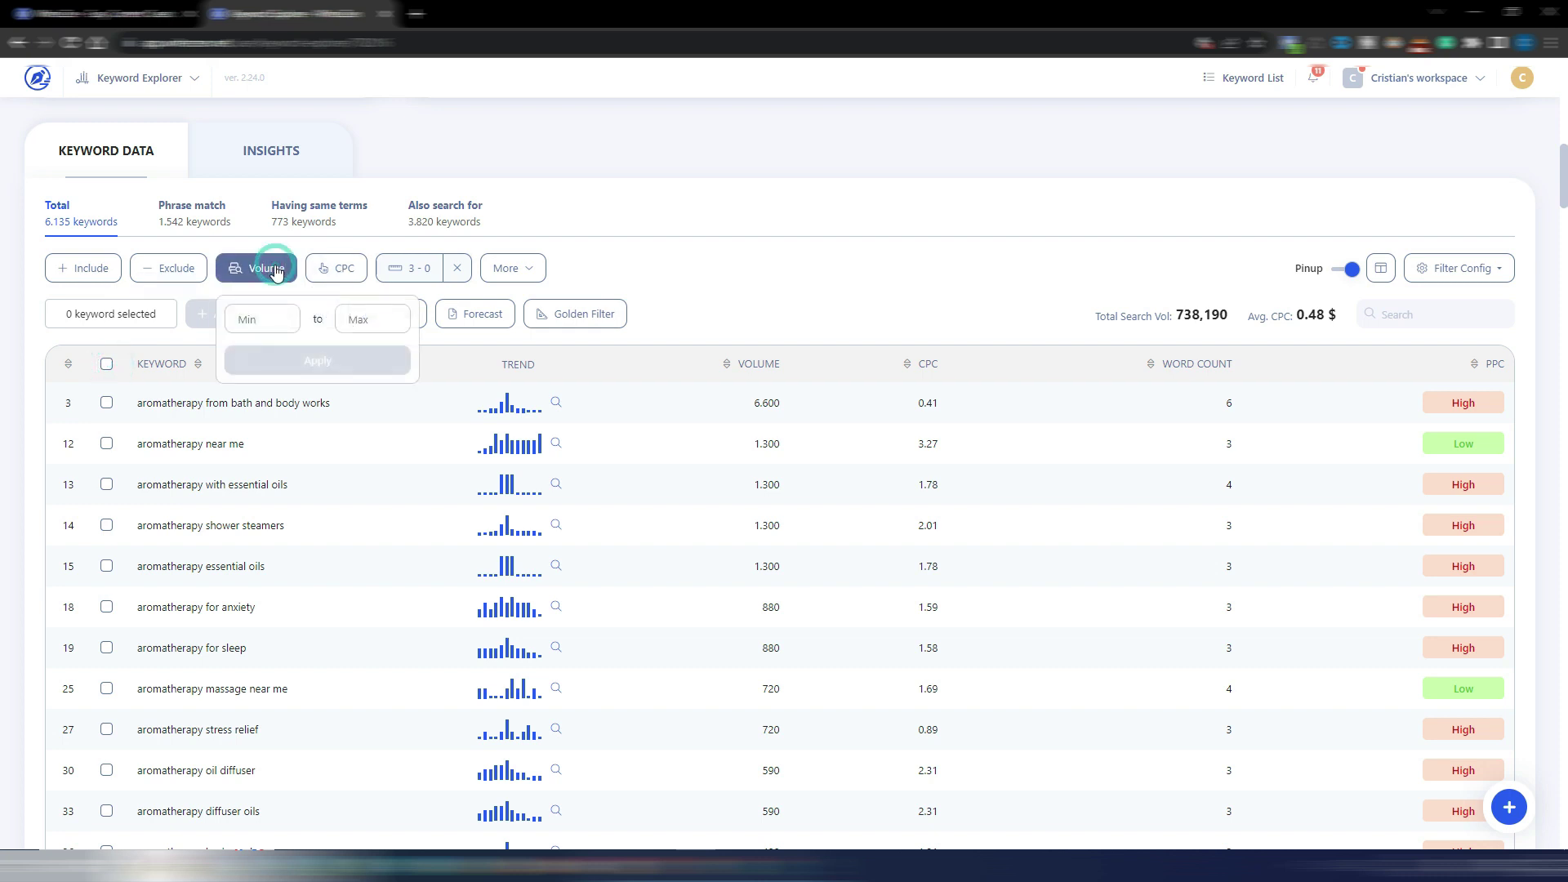
pyautogui.click(269, 319)
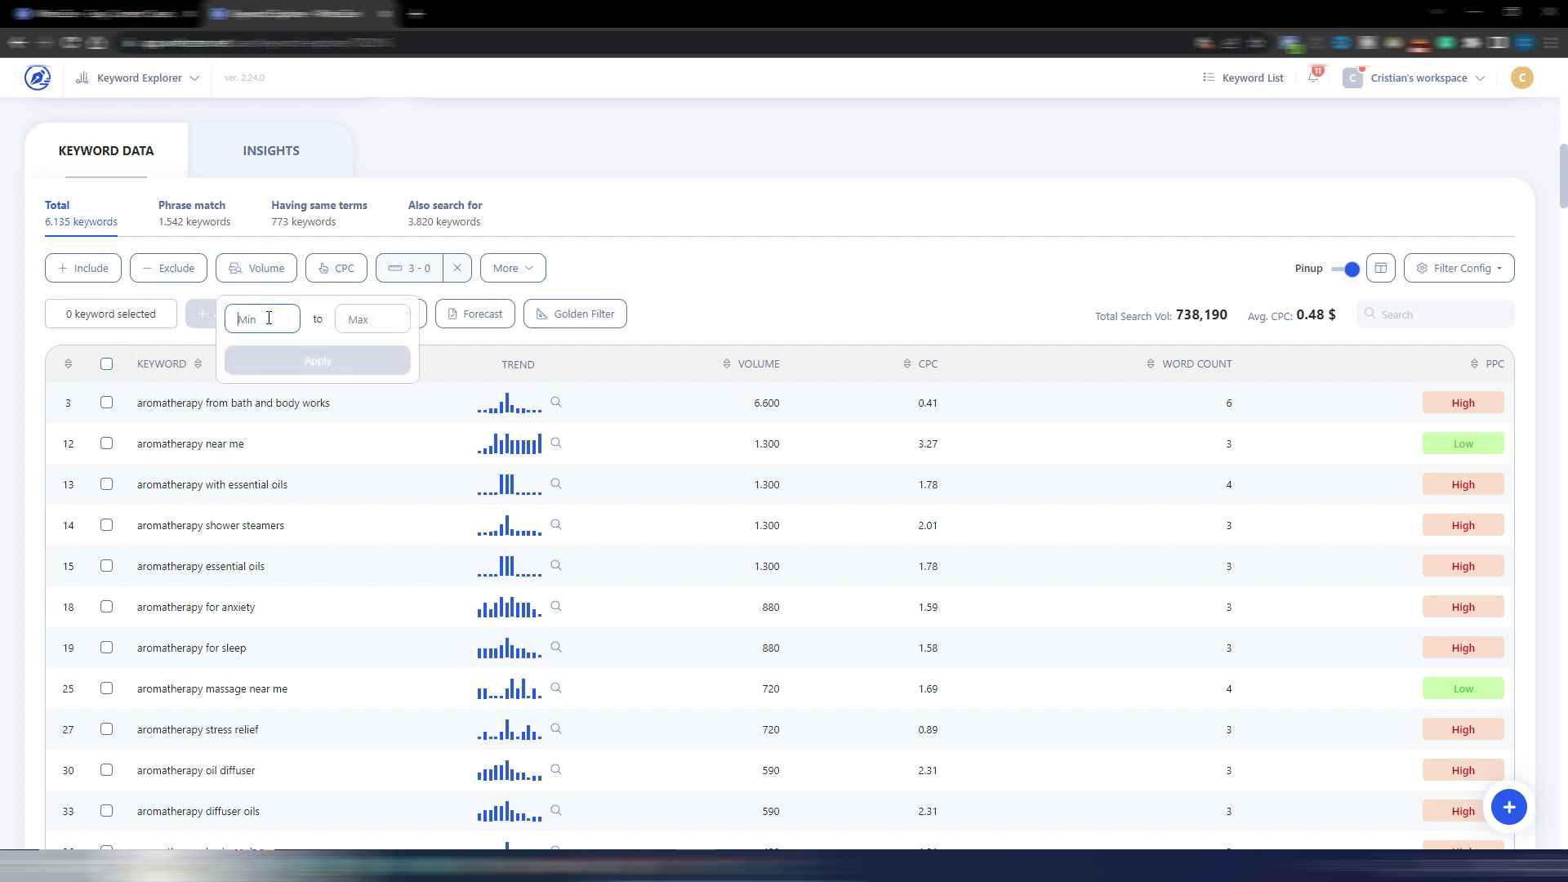
pyautogui.write('20')
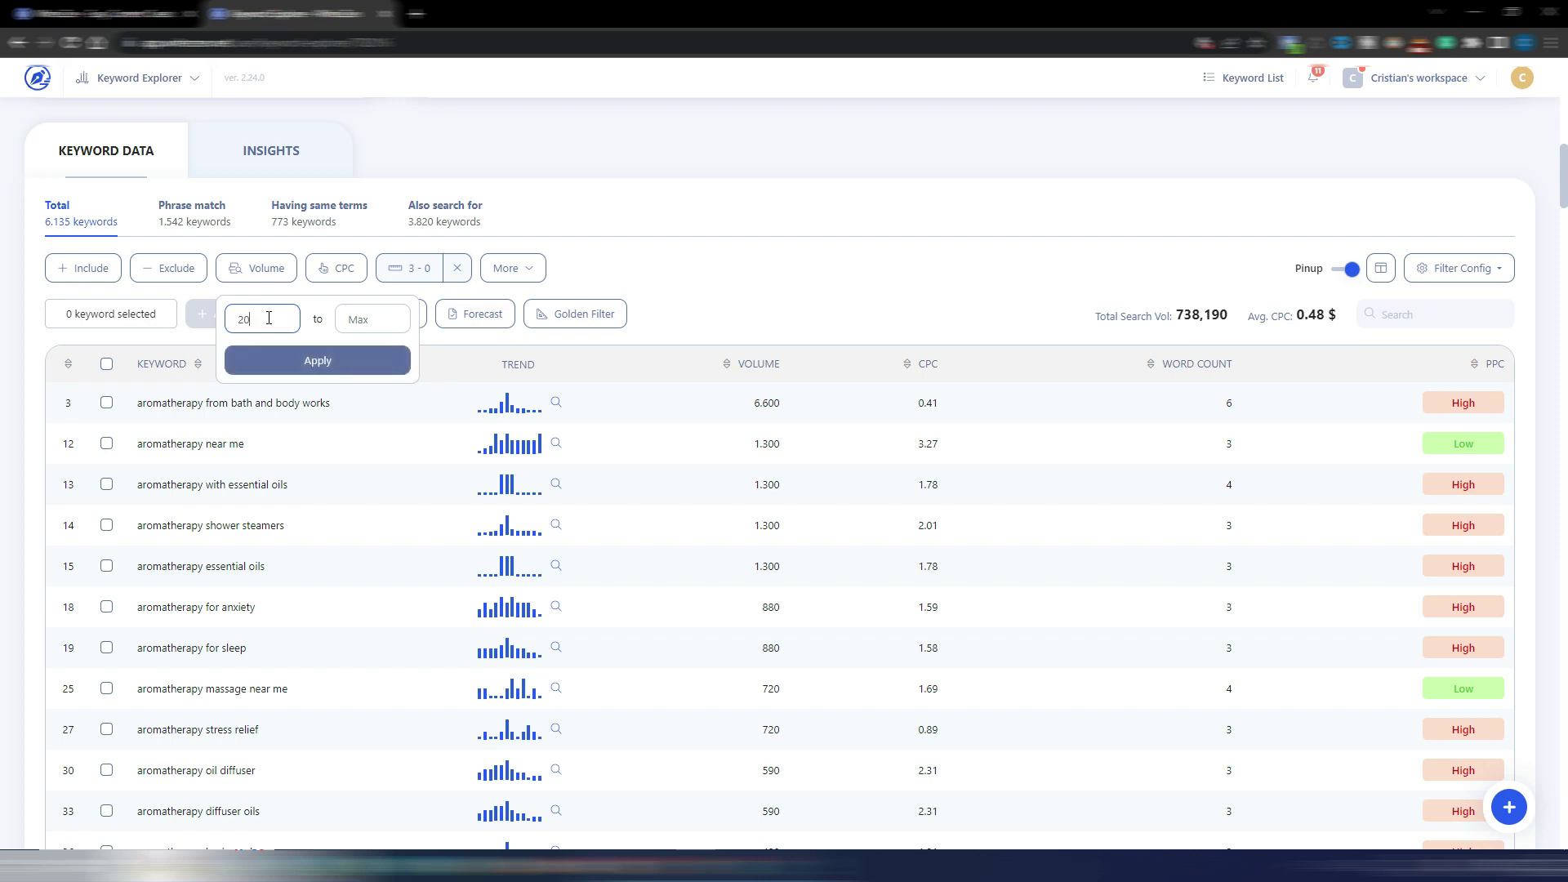
pyautogui.click(316, 359)
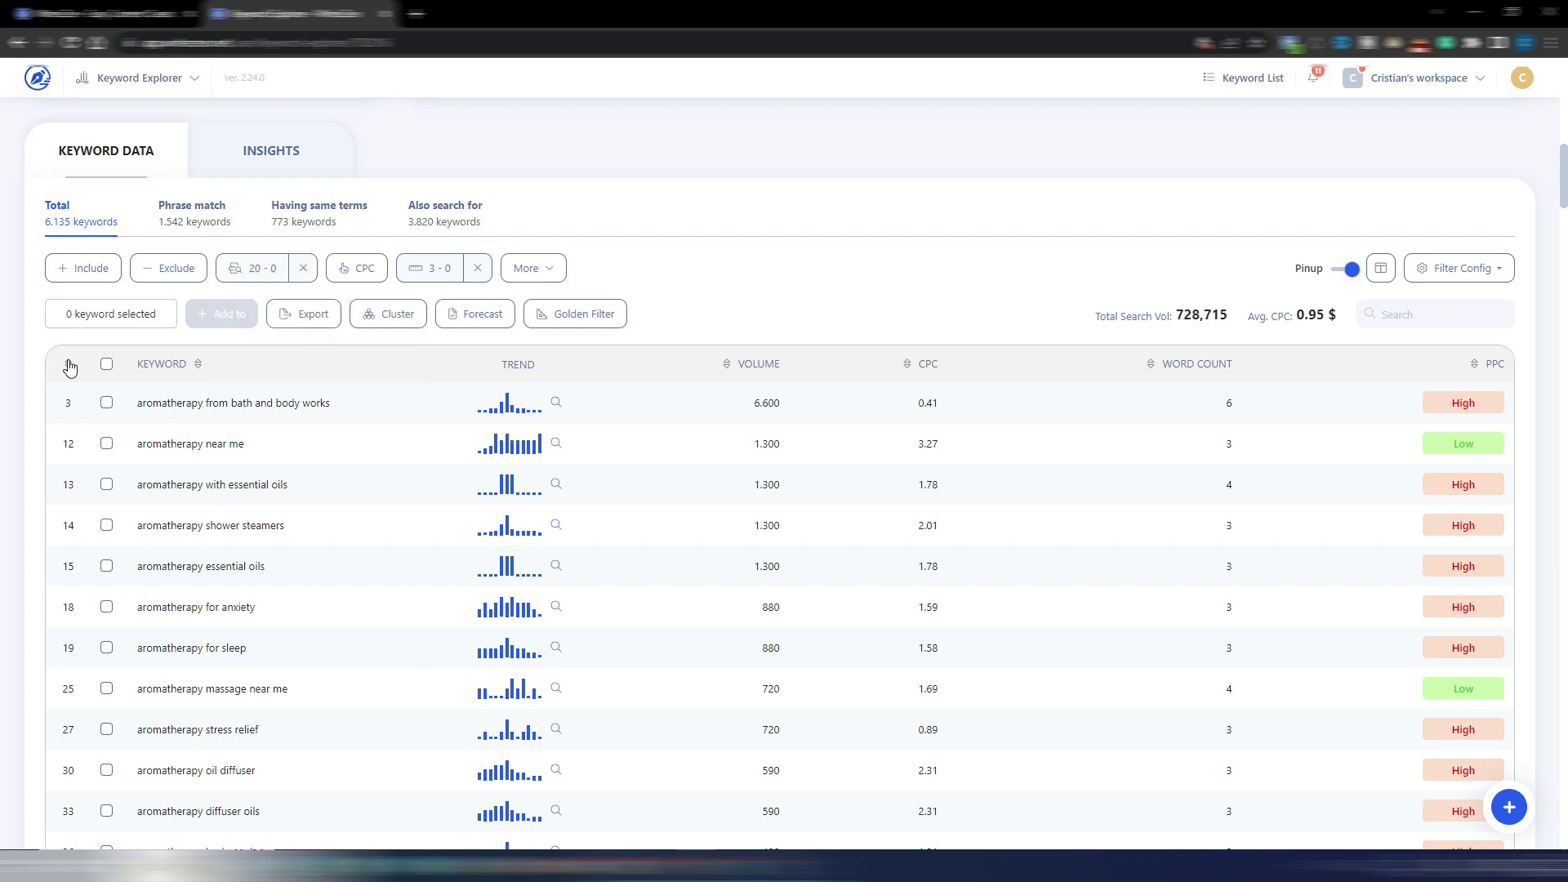
pyautogui.click(106, 363)
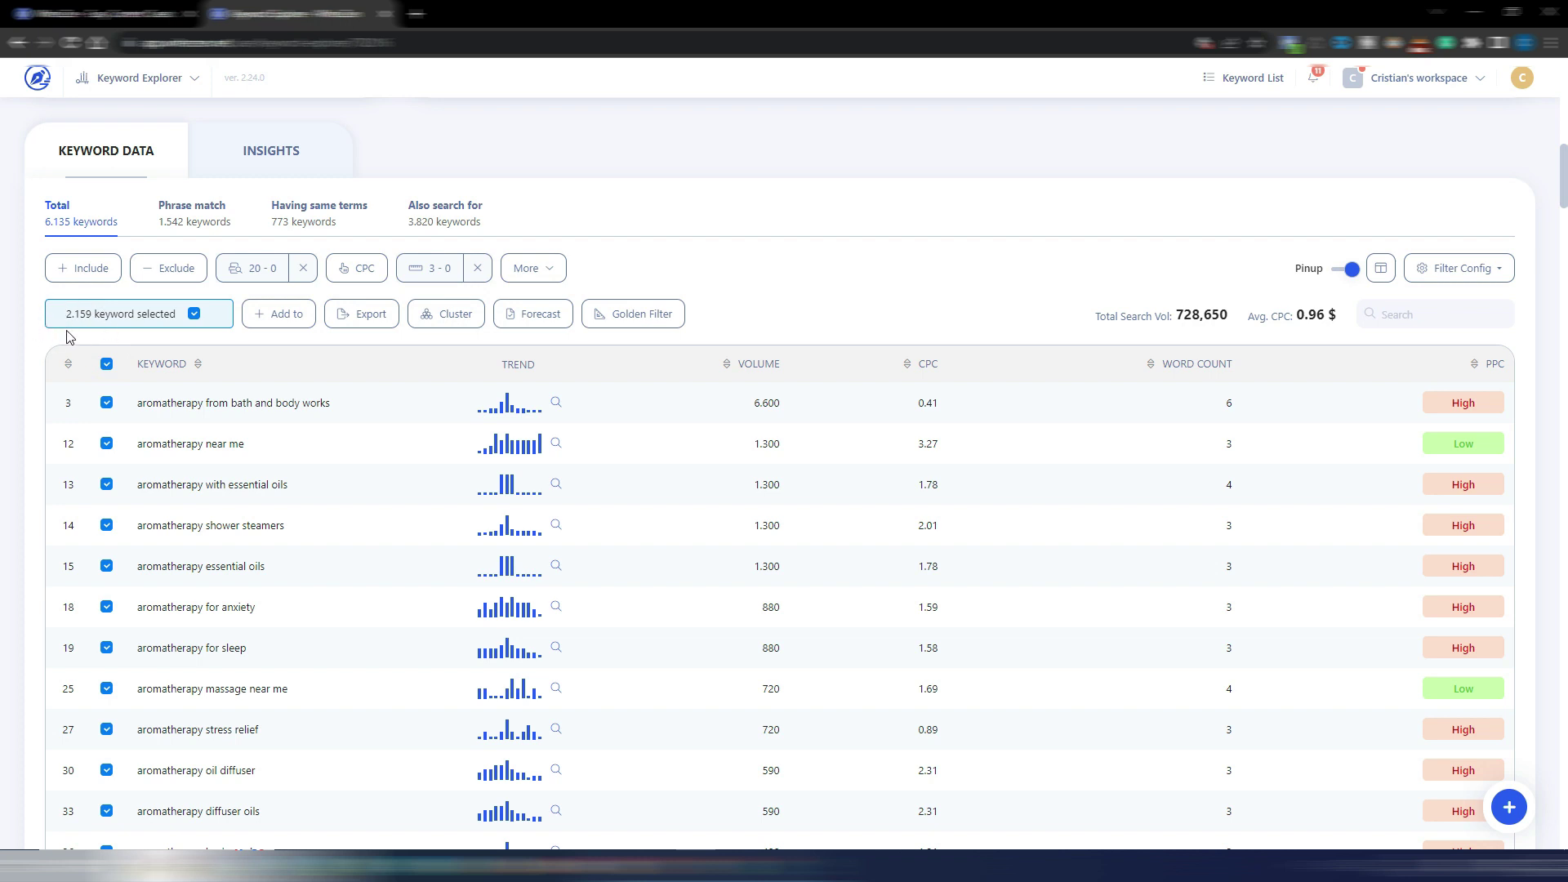
pyautogui.click(106, 363)
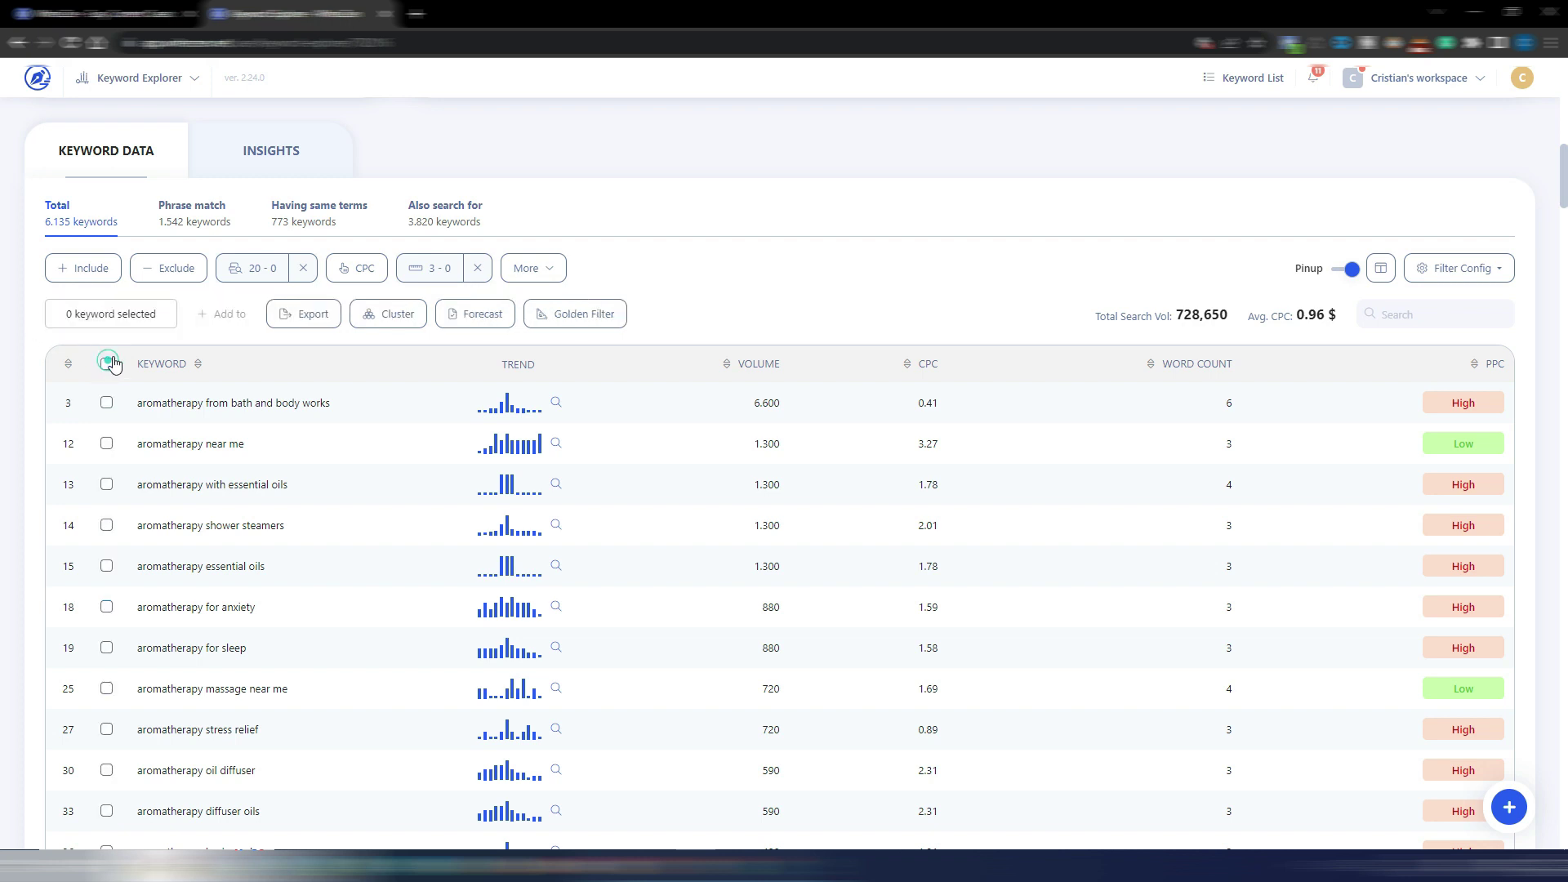
pyautogui.click(303, 272)
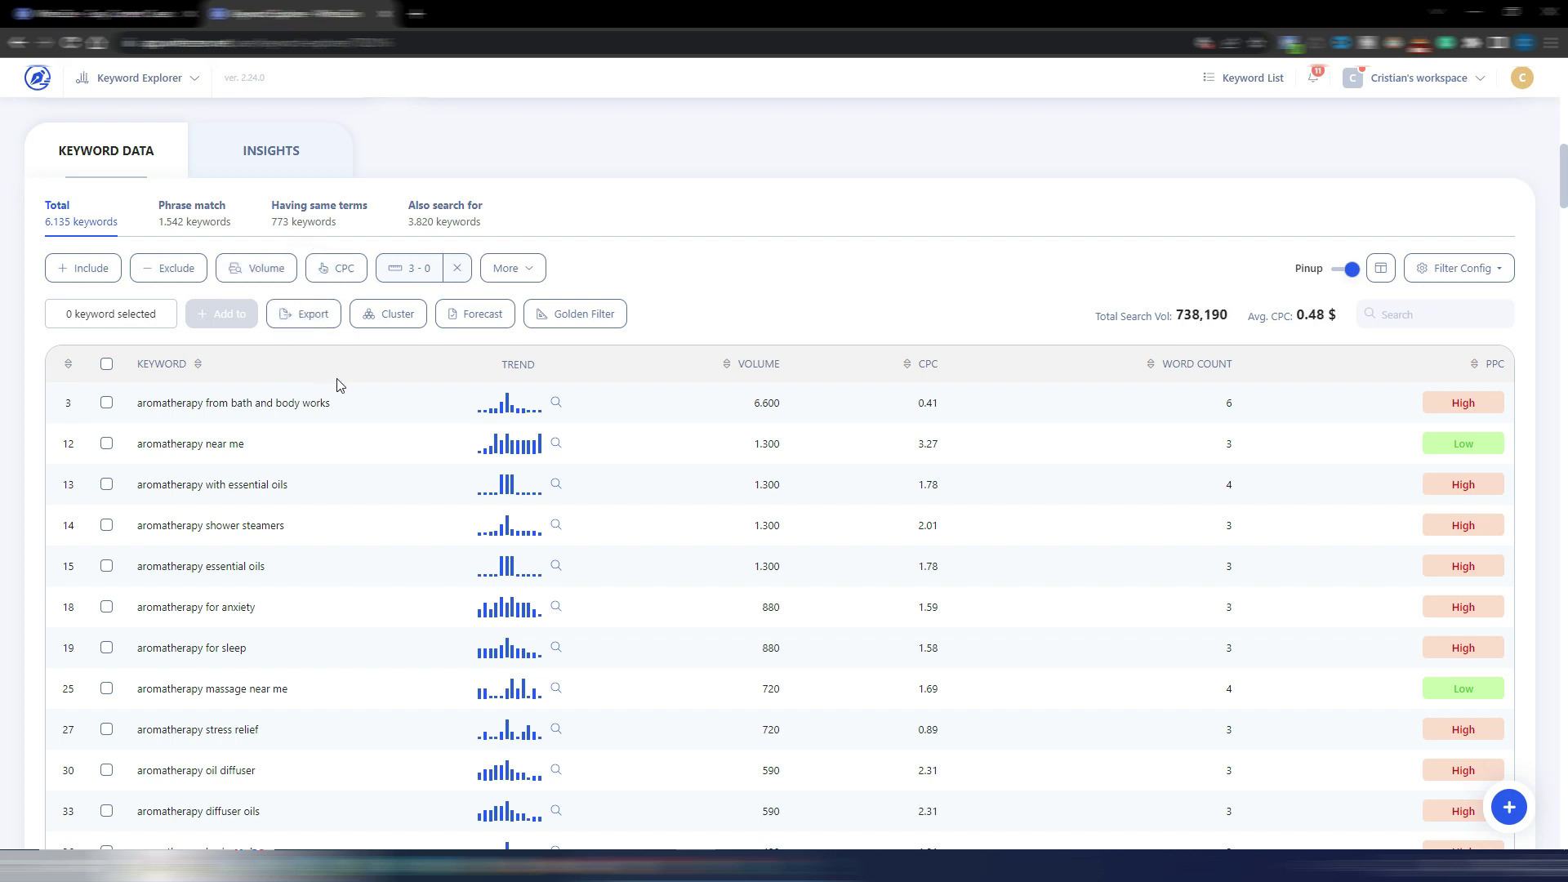
# Raise the minimum word count to 4 and select all 2,697 filtered keywords.
pyautogui.click(454, 267)
pyautogui.click(421, 272)
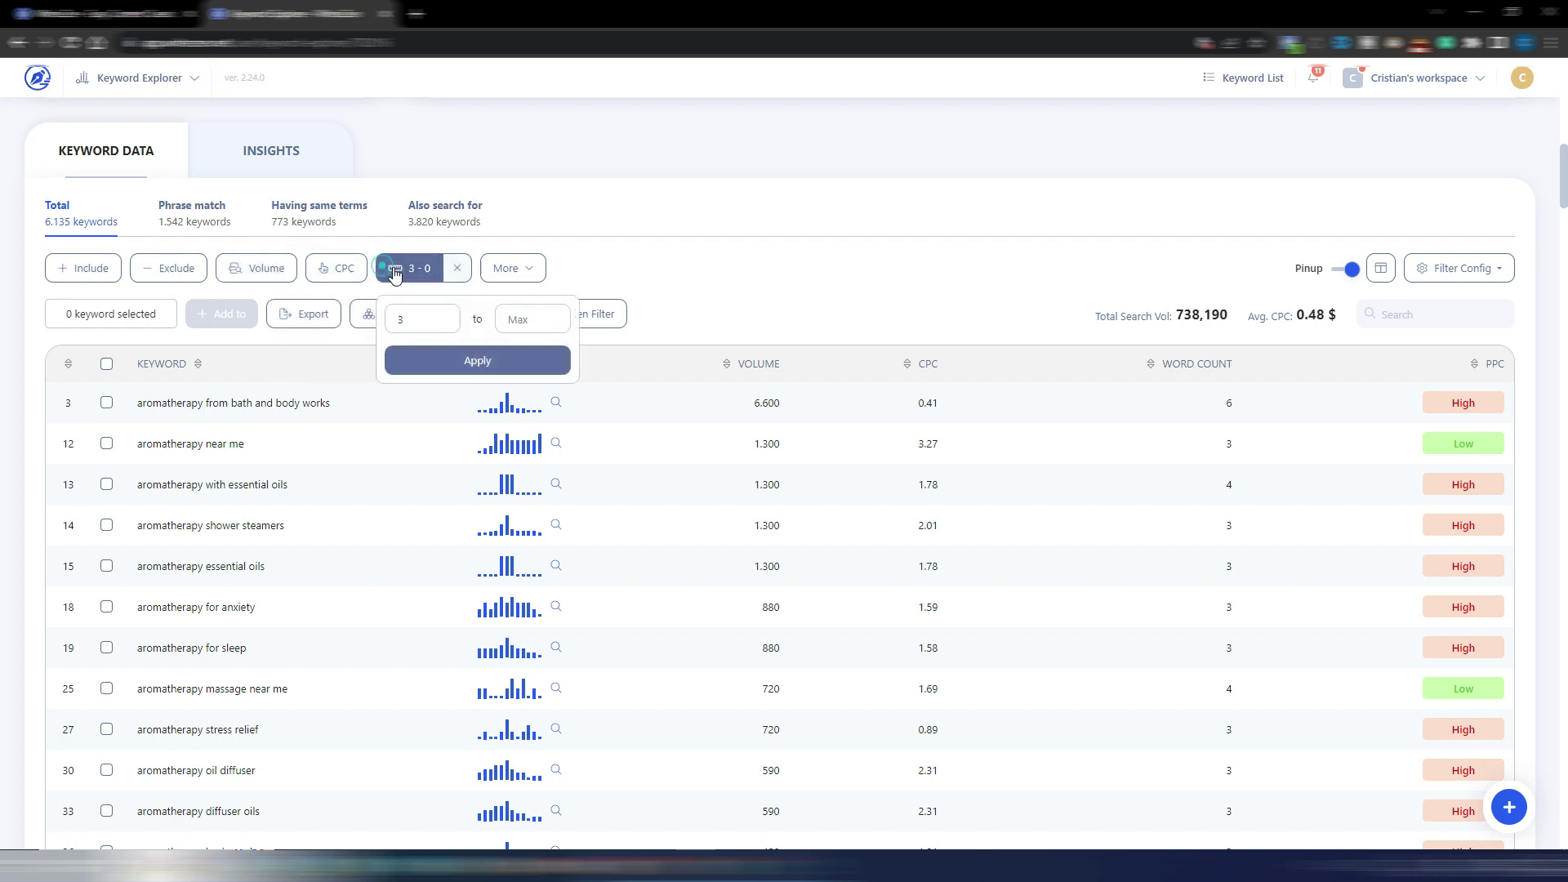
pyautogui.click(364, 320)
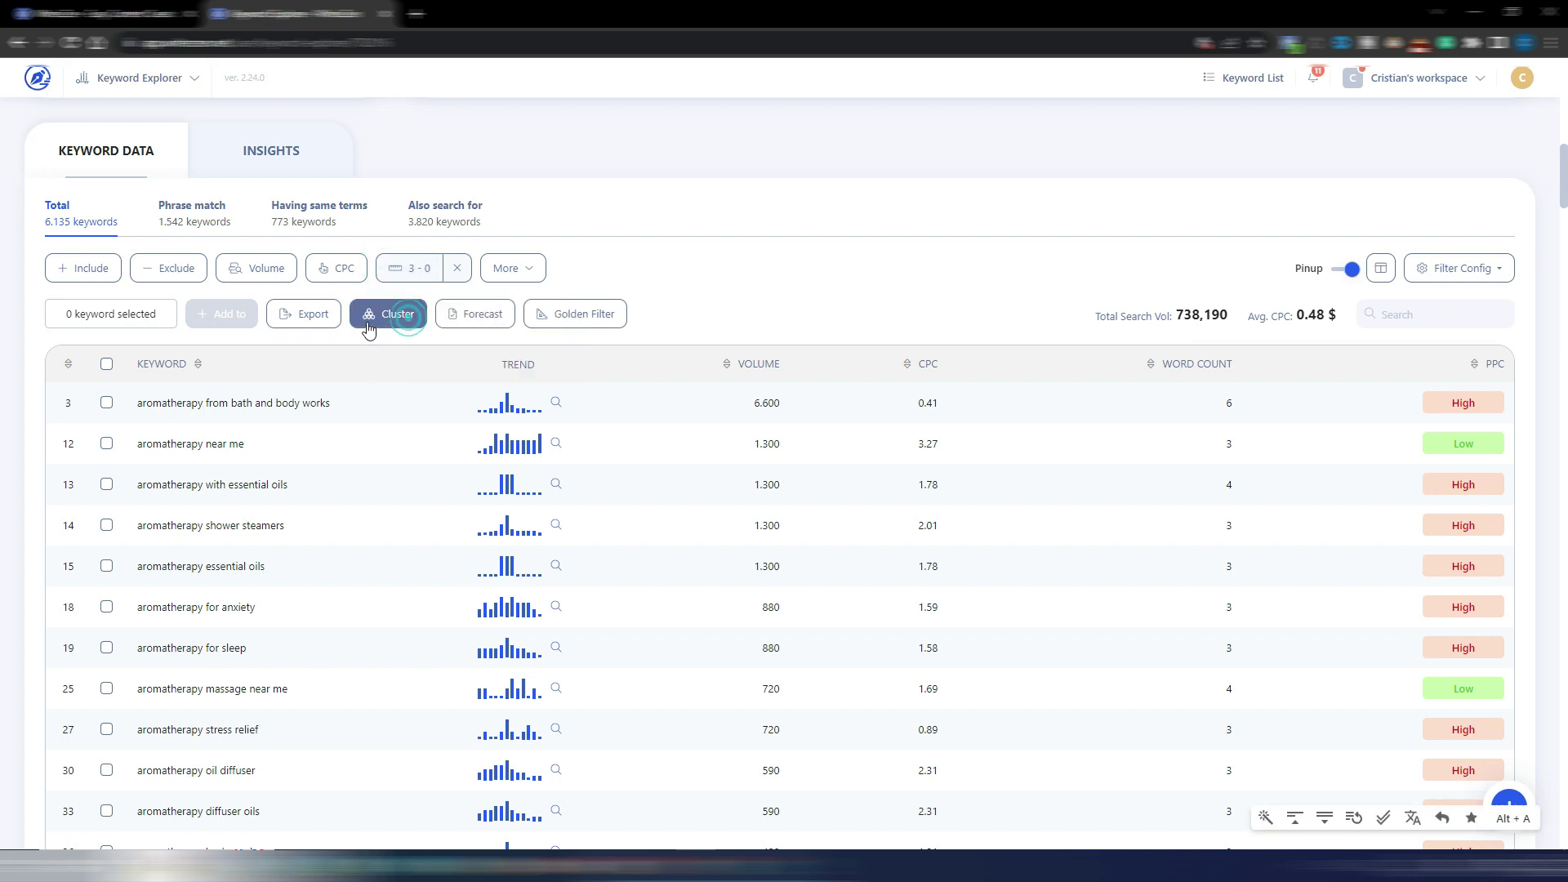
pyautogui.click(415, 268)
pyautogui.click(406, 319)
pyautogui.write('4')
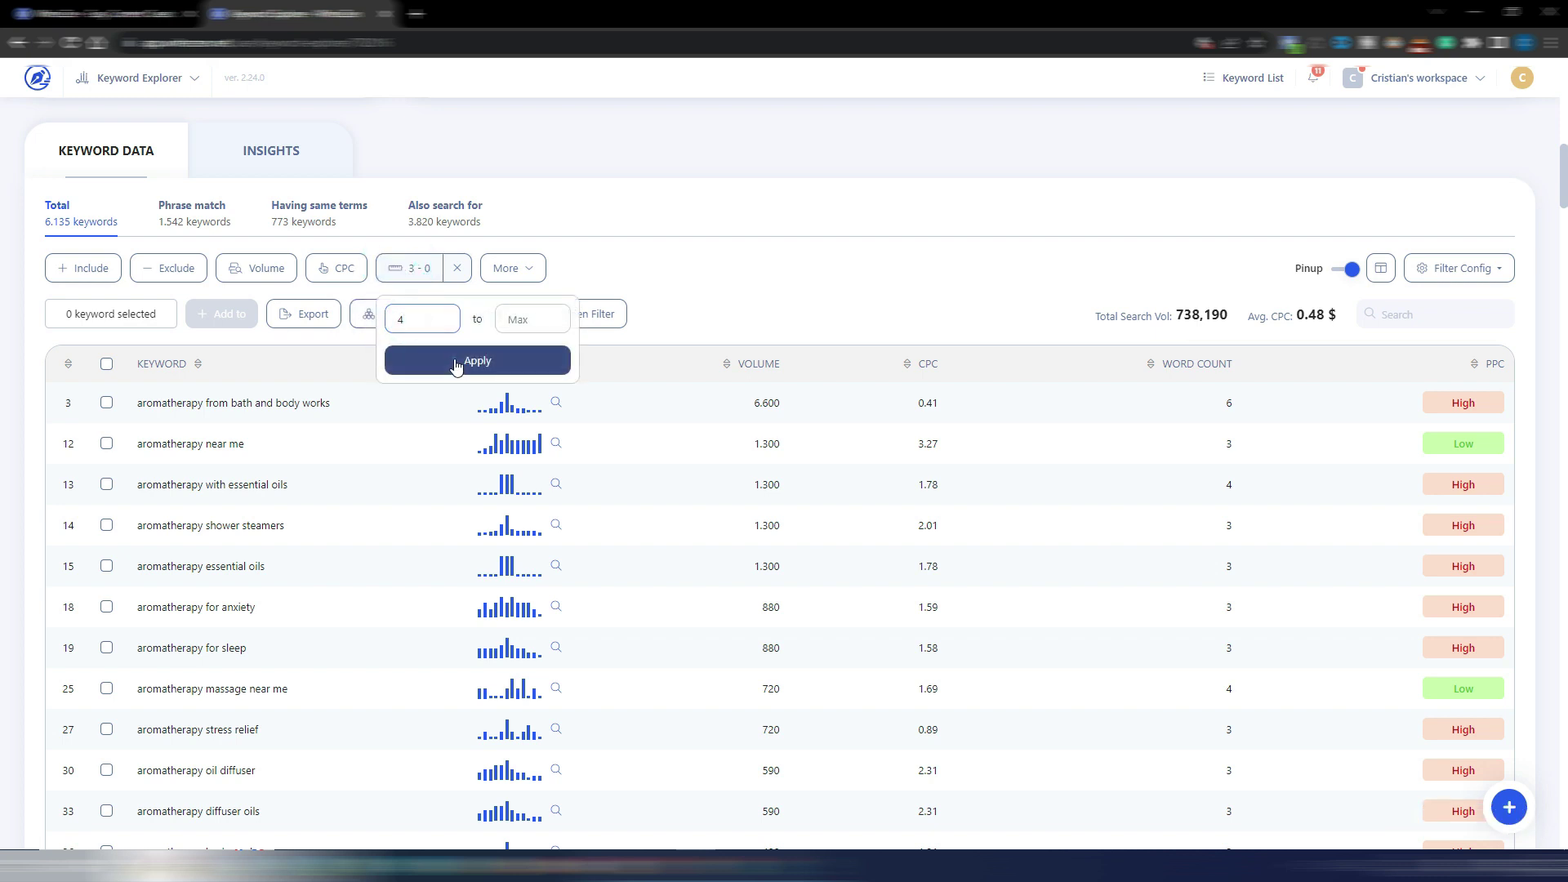
pyautogui.click(450, 360)
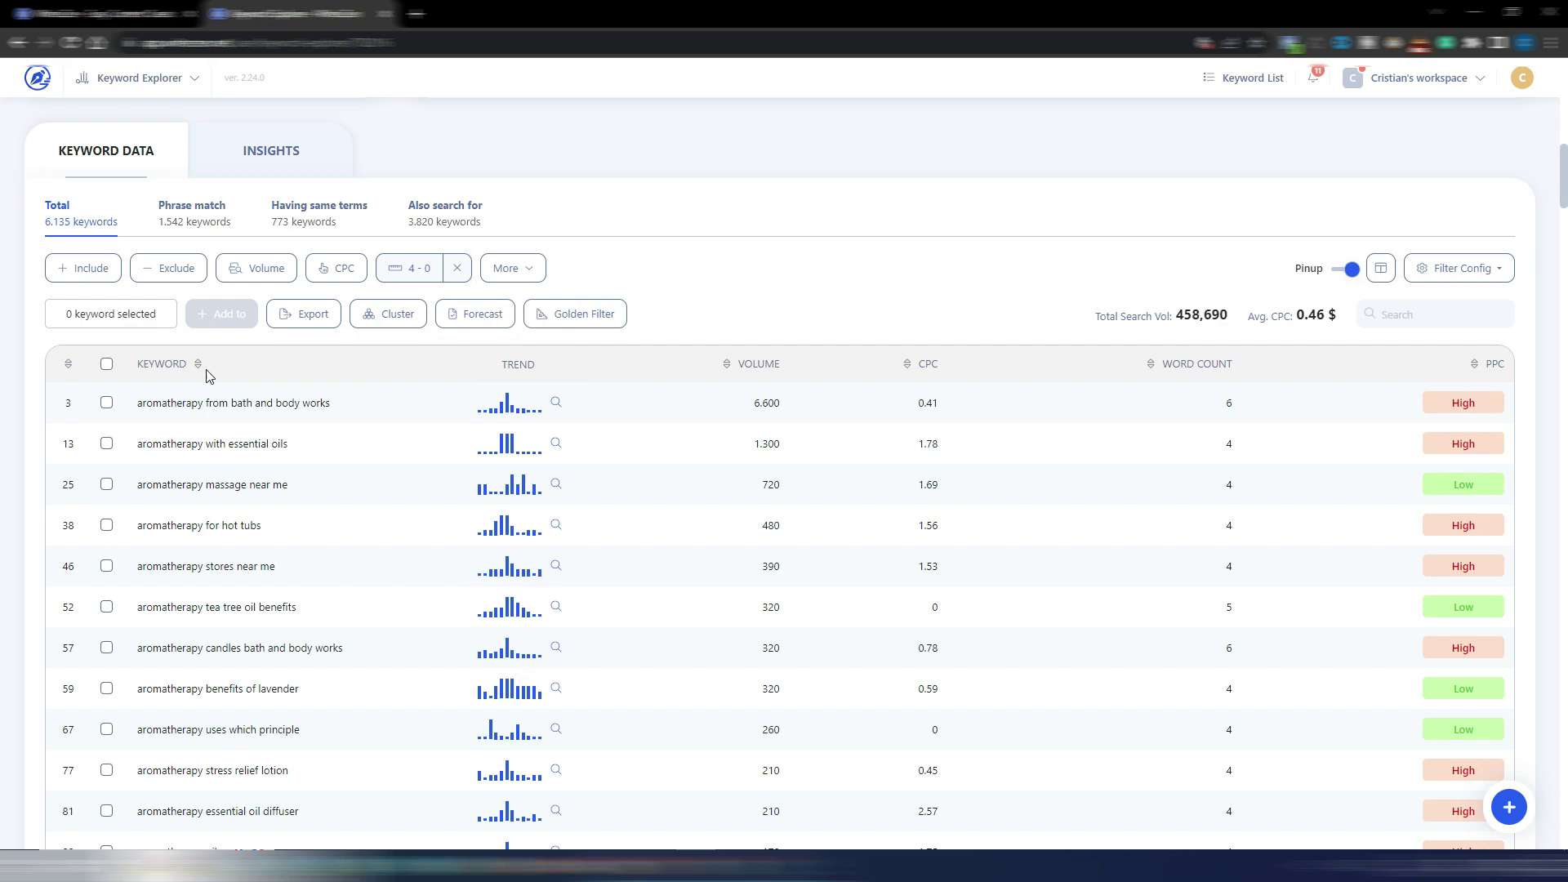
pyautogui.click(106, 363)
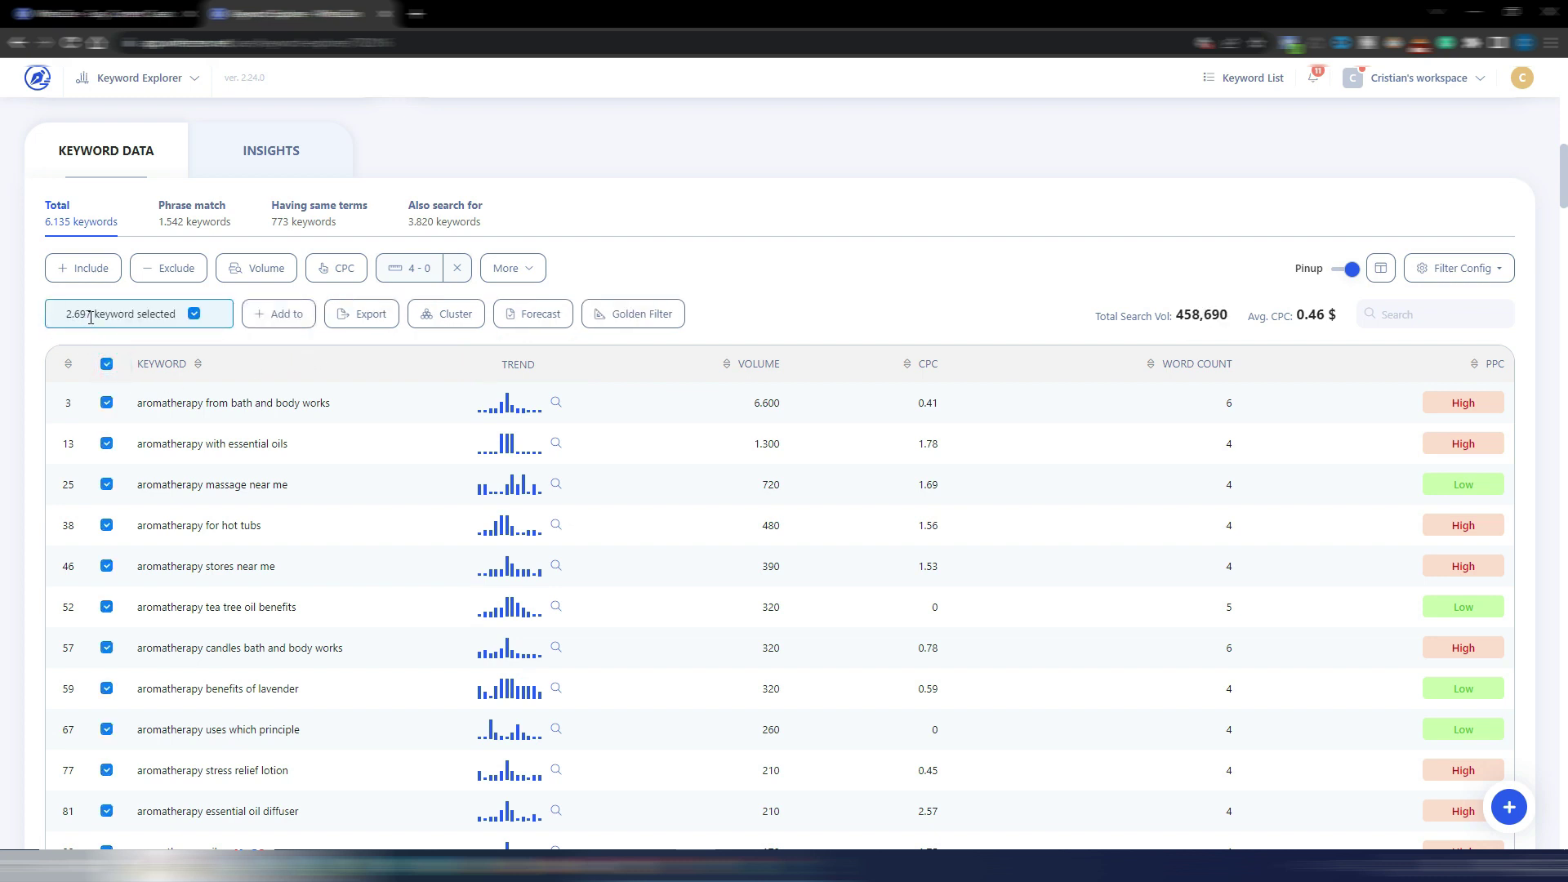
# Reselect all 2,697 filtered keywords and bring up the Cluster options.
pyautogui.click(107, 363)
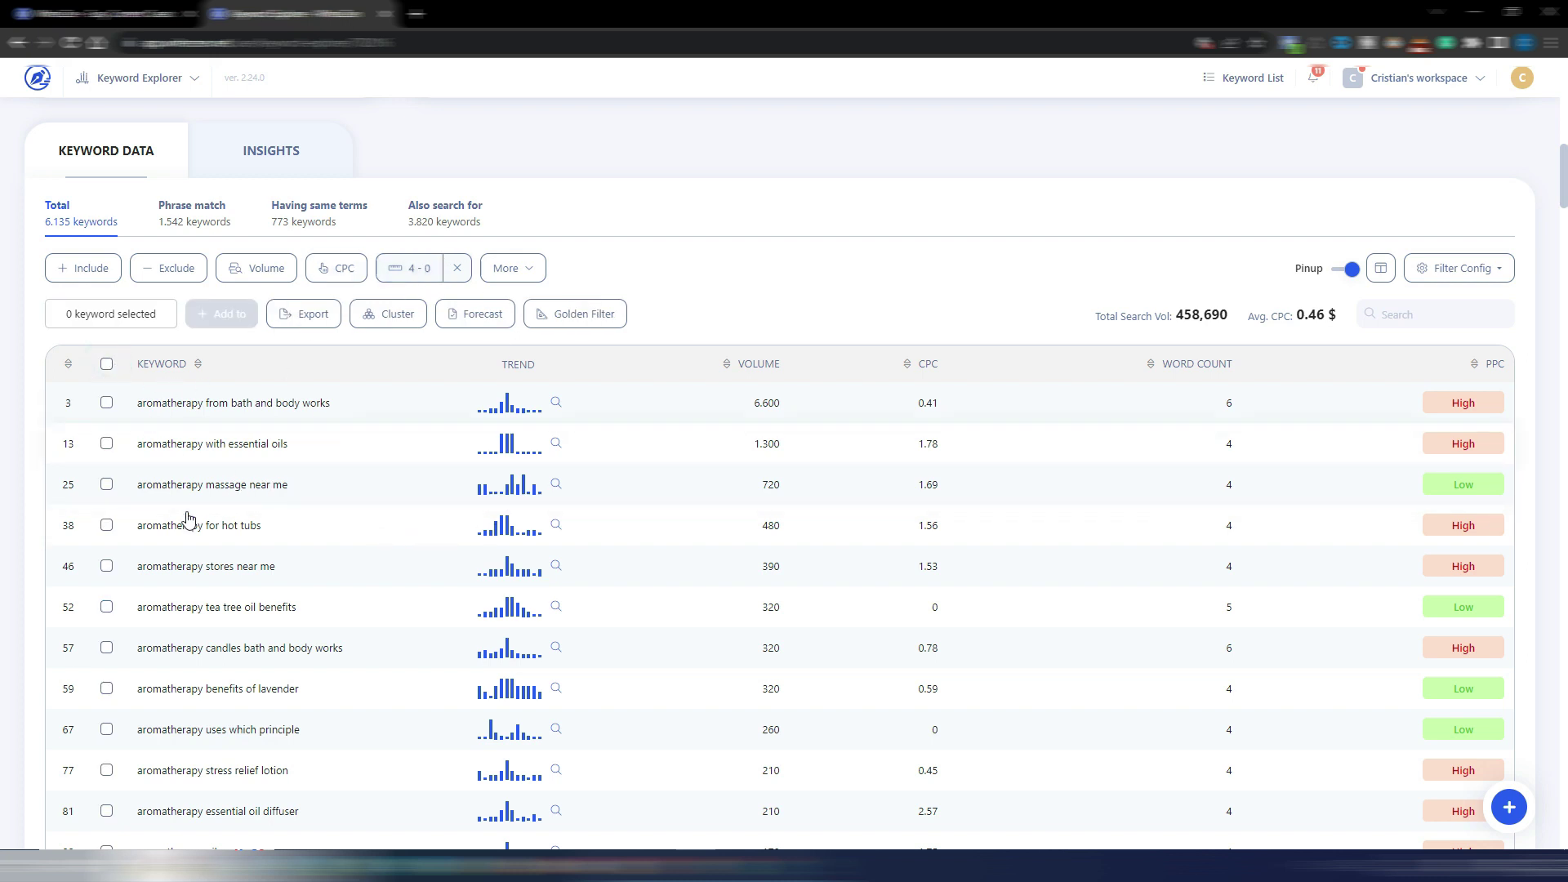
pyautogui.scroll(-5, 417, 550)
pyautogui.scroll(5, 416, 550)
pyautogui.click(106, 364)
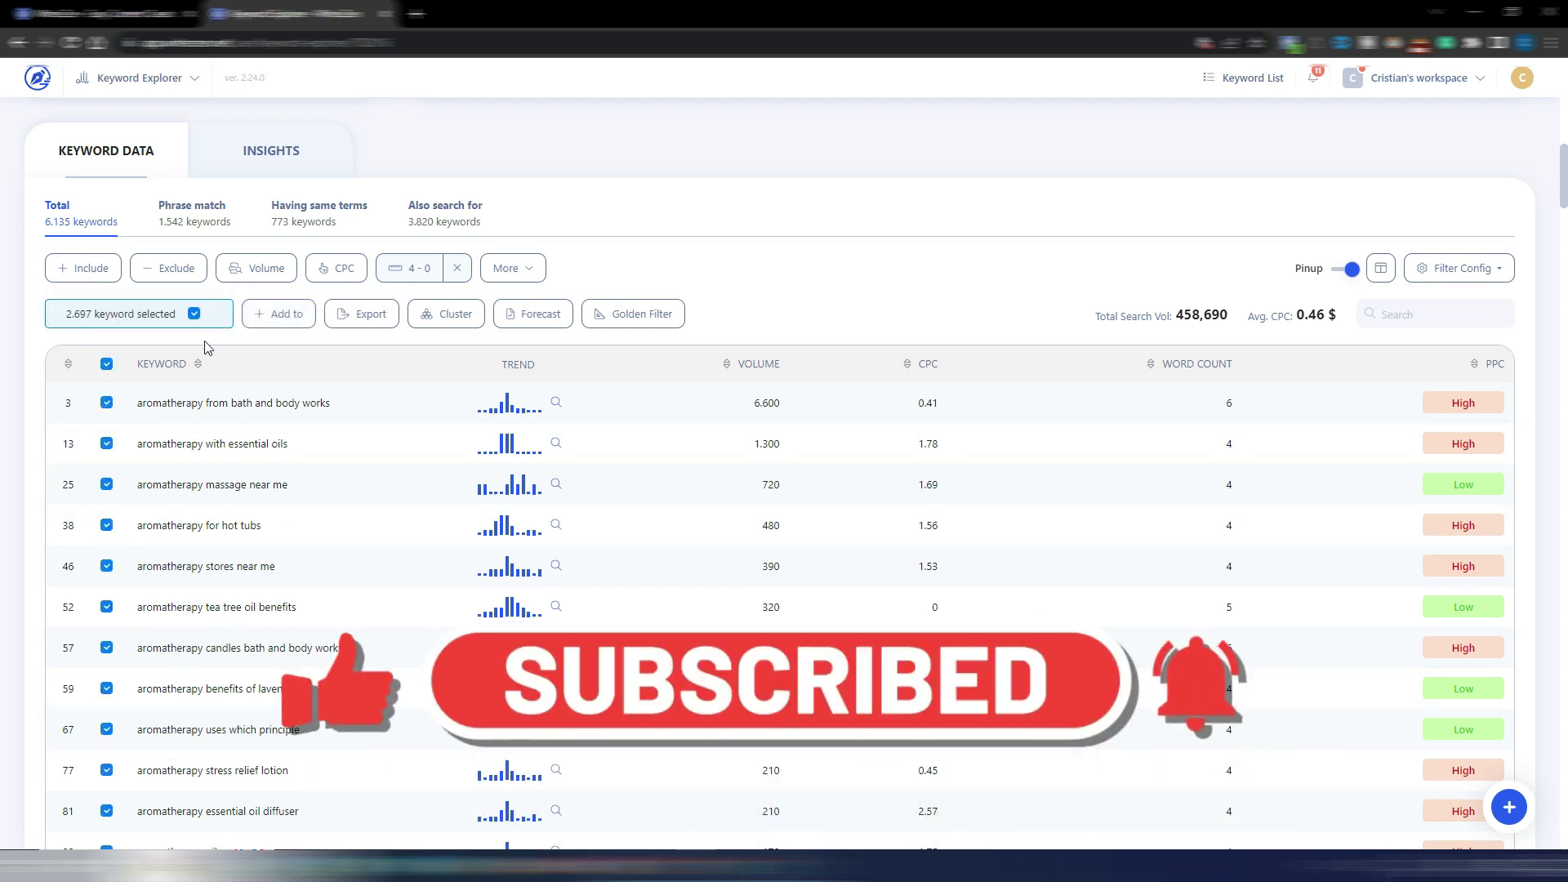
pyautogui.click(460, 319)
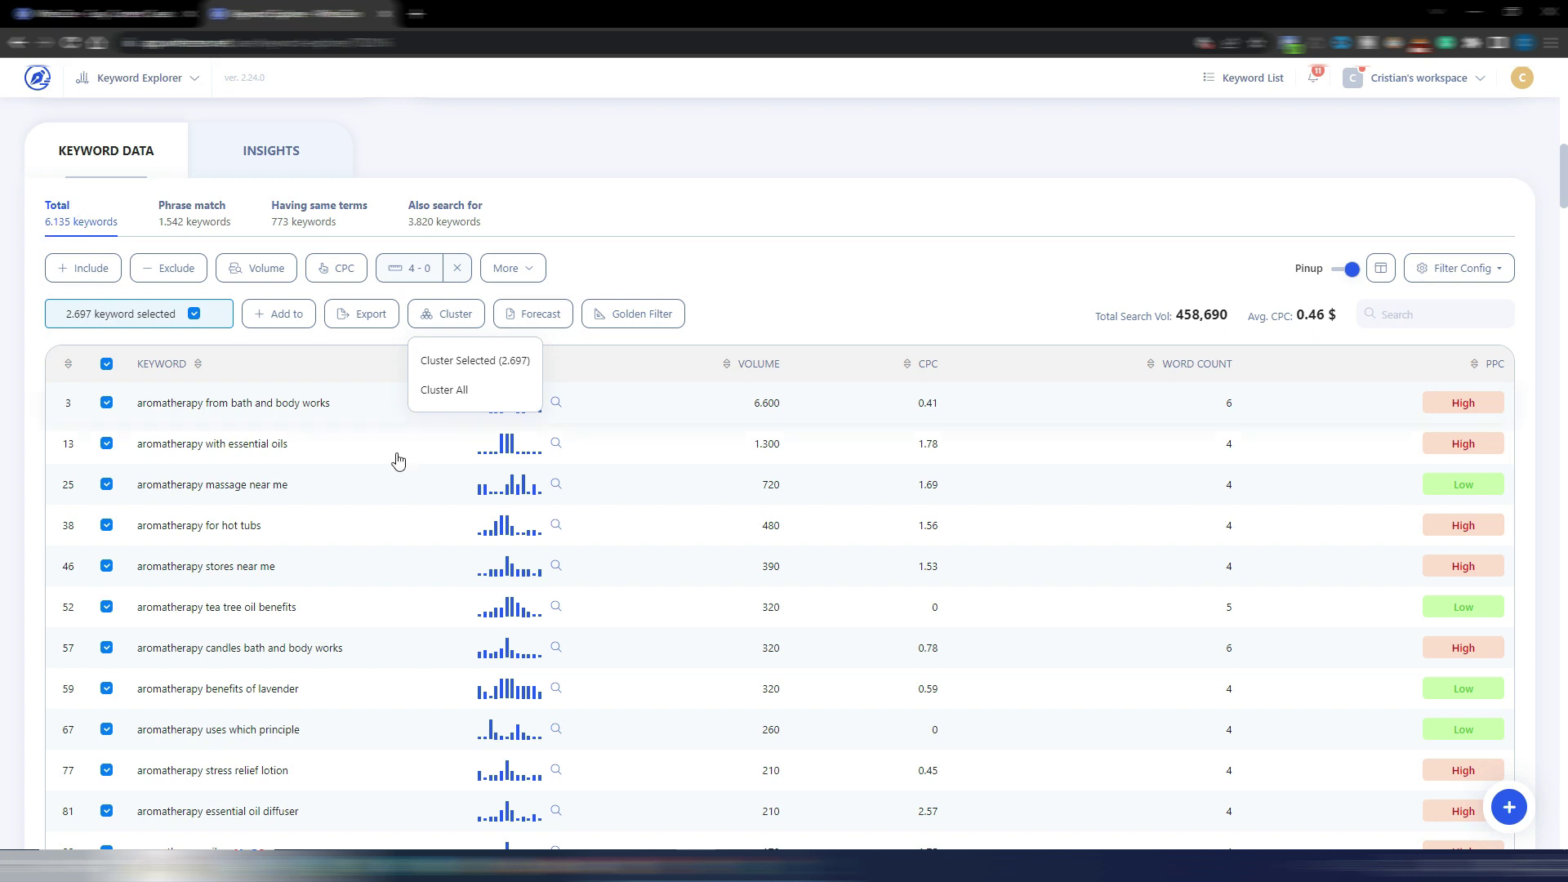
# Cluster the selected keywords at level 5 in a project named 'aromatherapy'.
pyautogui.click(487, 362)
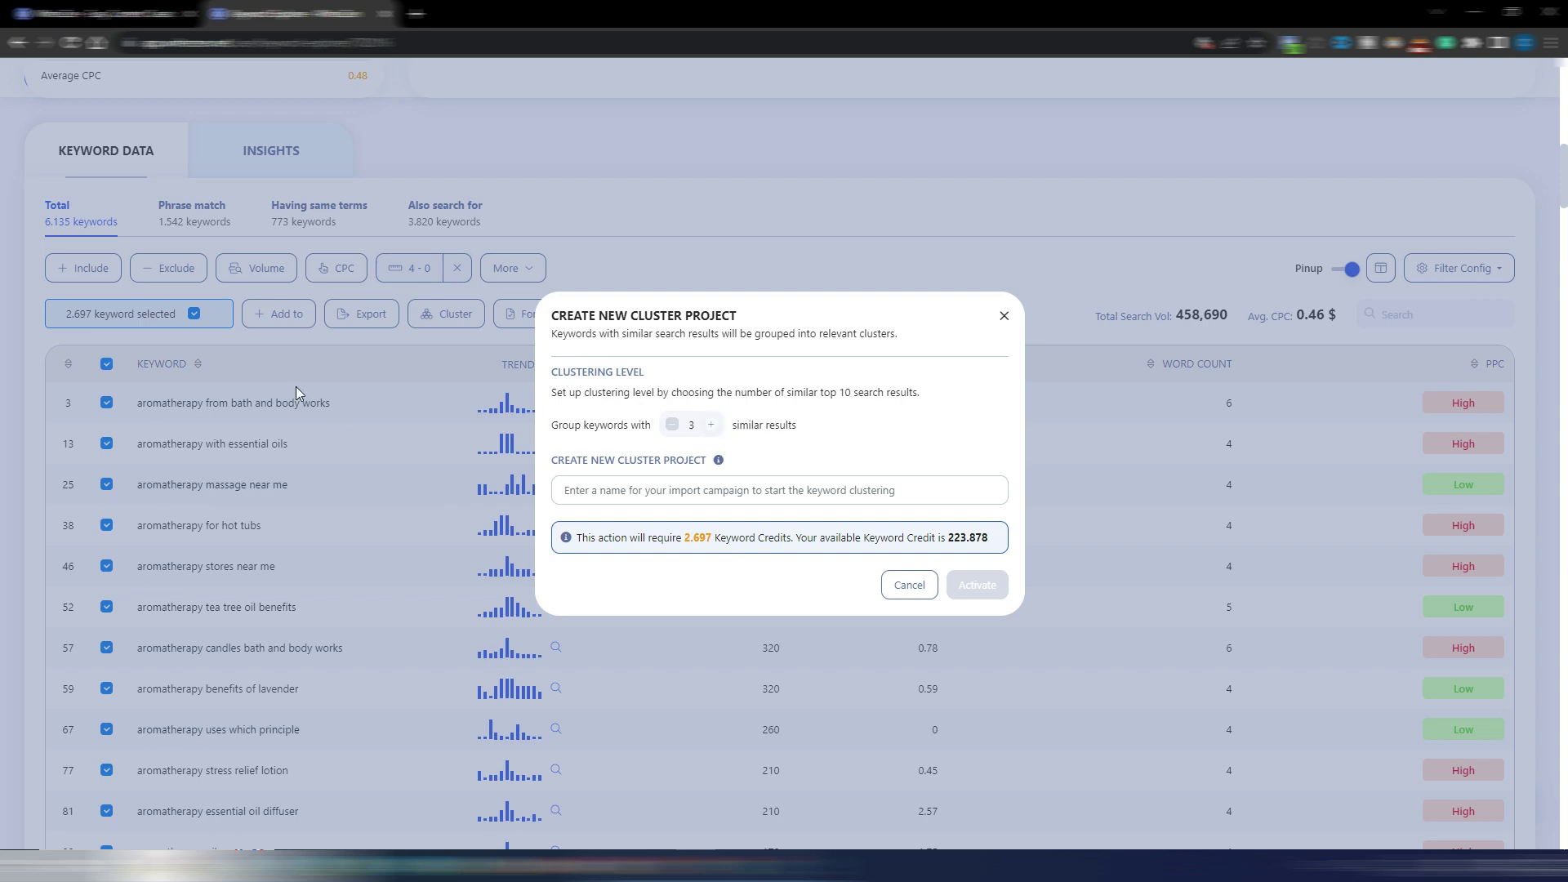
pyautogui.click(712, 426)
pyautogui.click(712, 428)
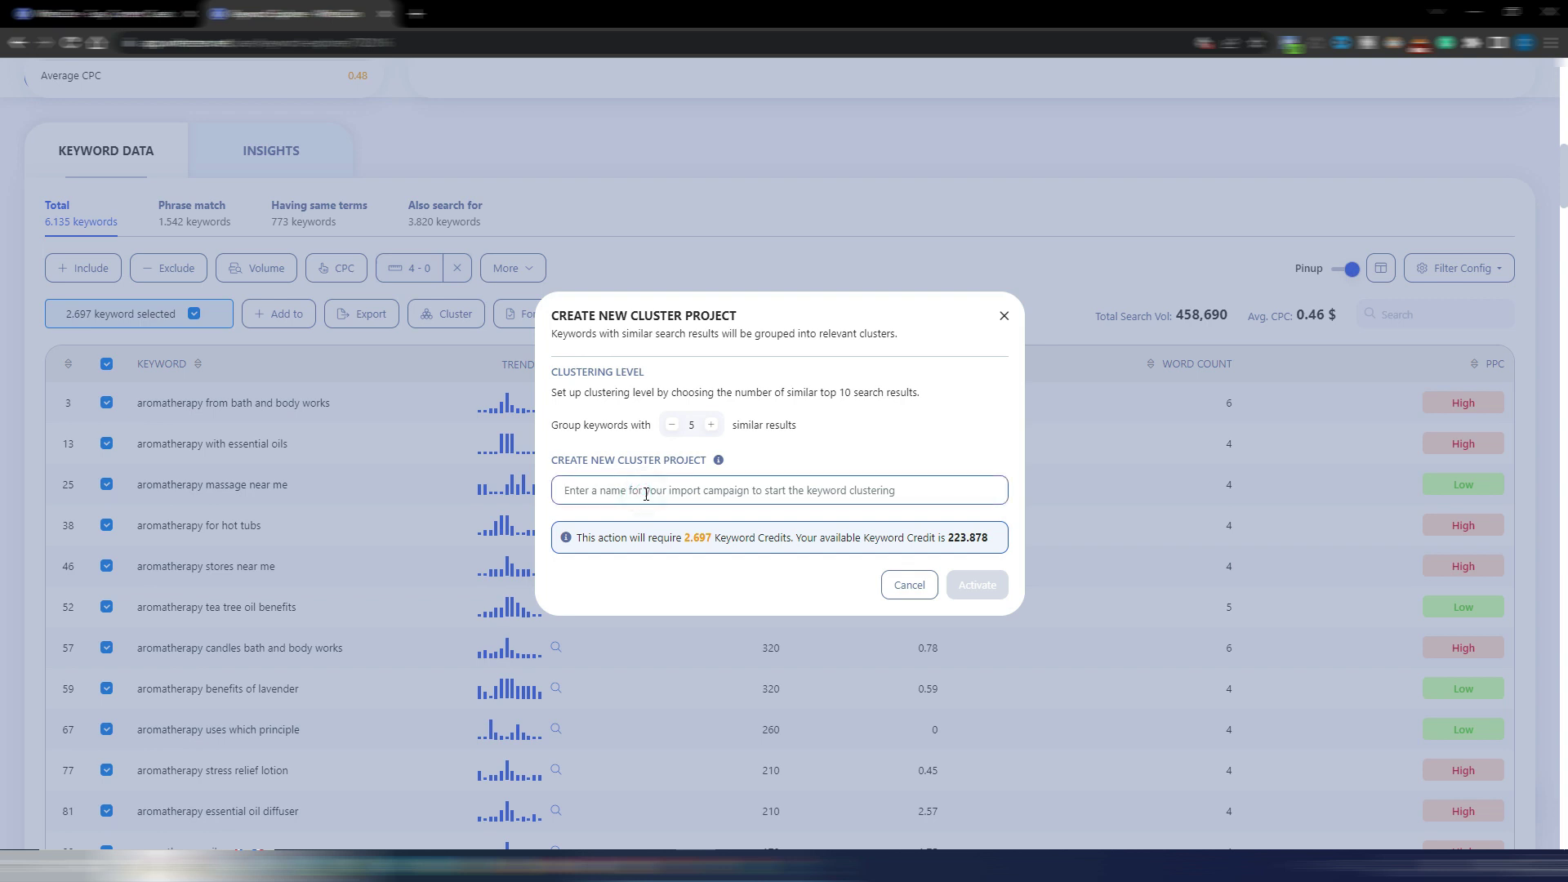
pyautogui.write('aromatherapy')
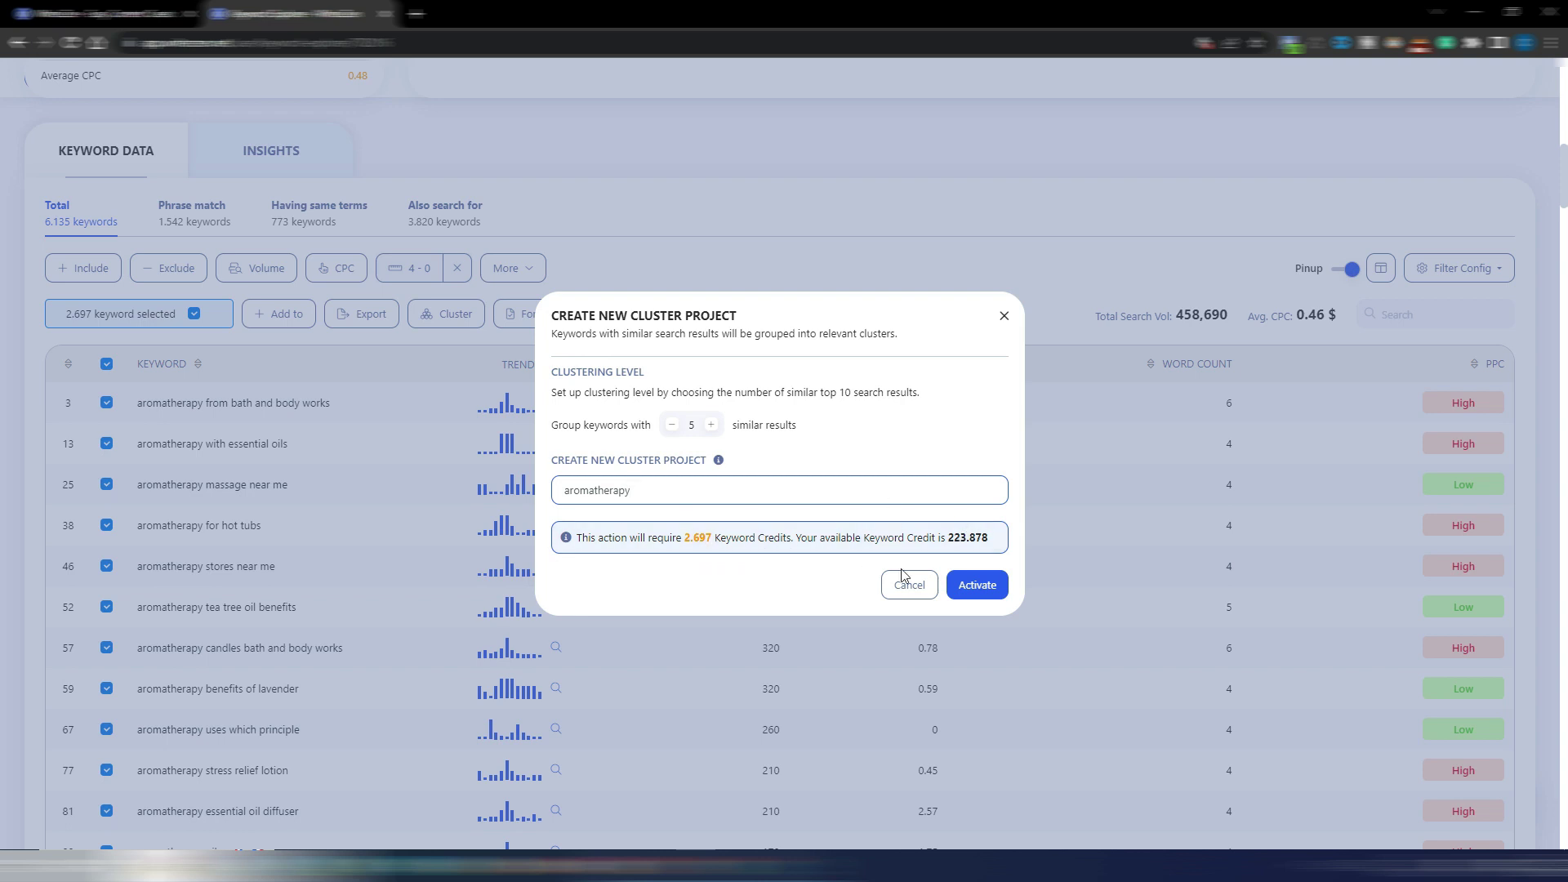
pyautogui.click(992, 588)
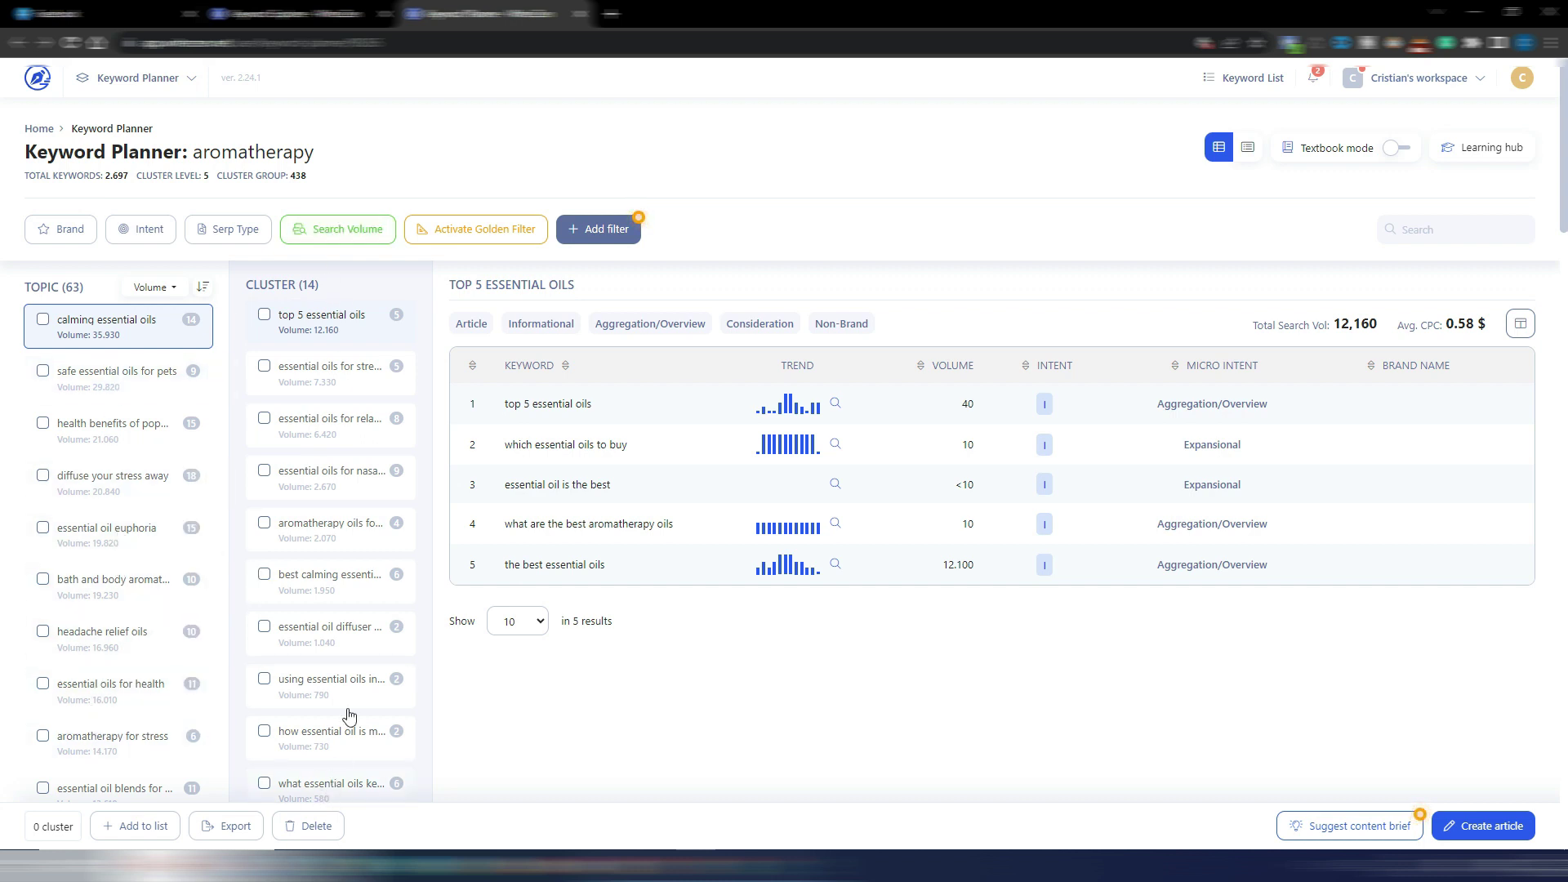
pyautogui.click(97, 378)
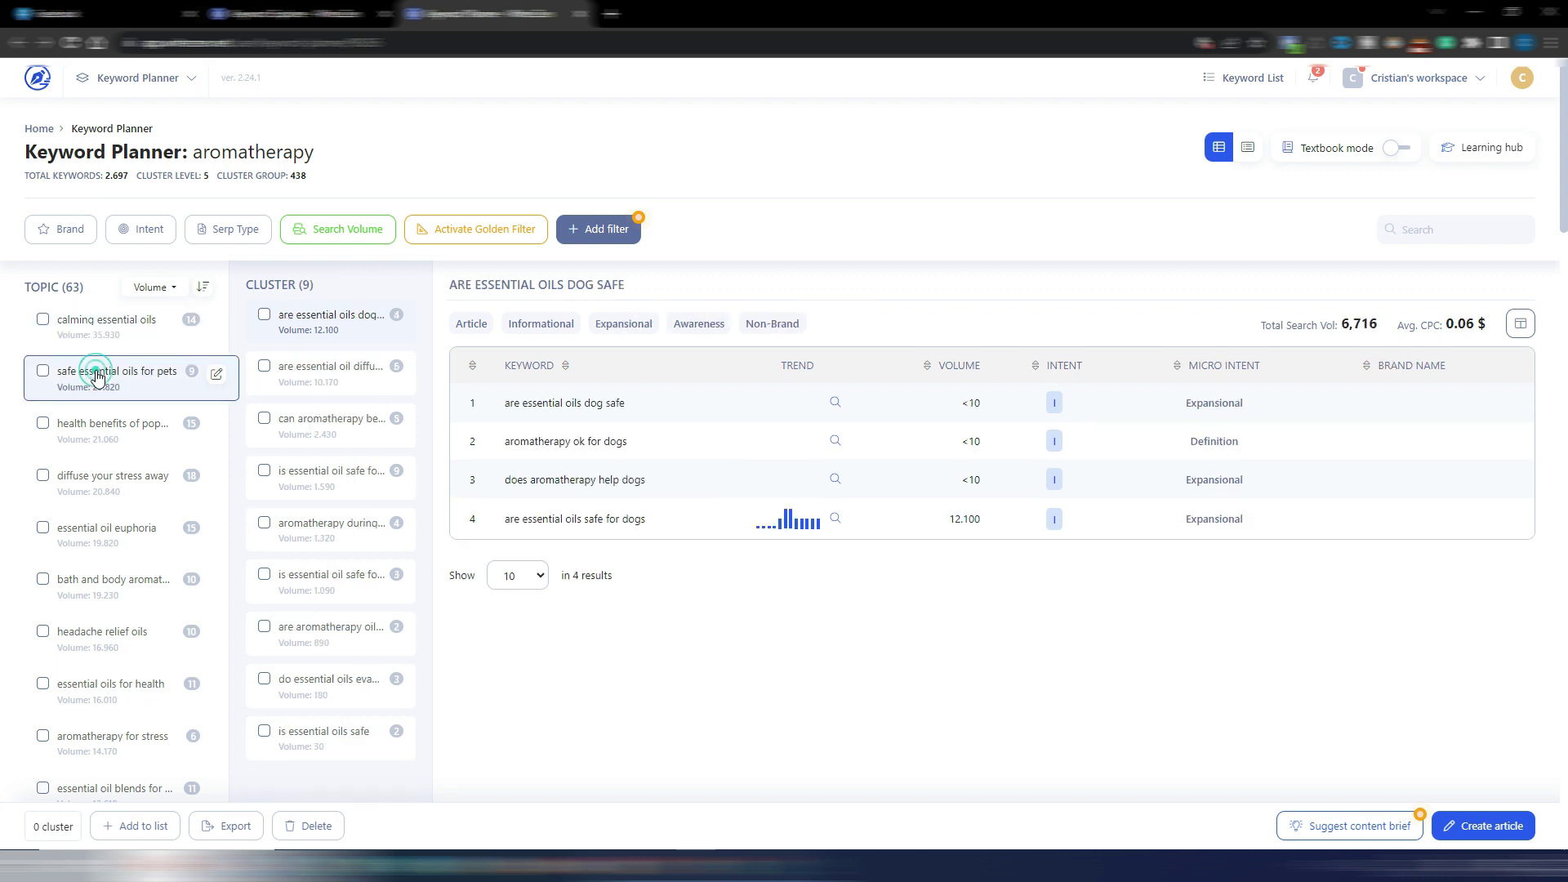
pyautogui.click(93, 321)
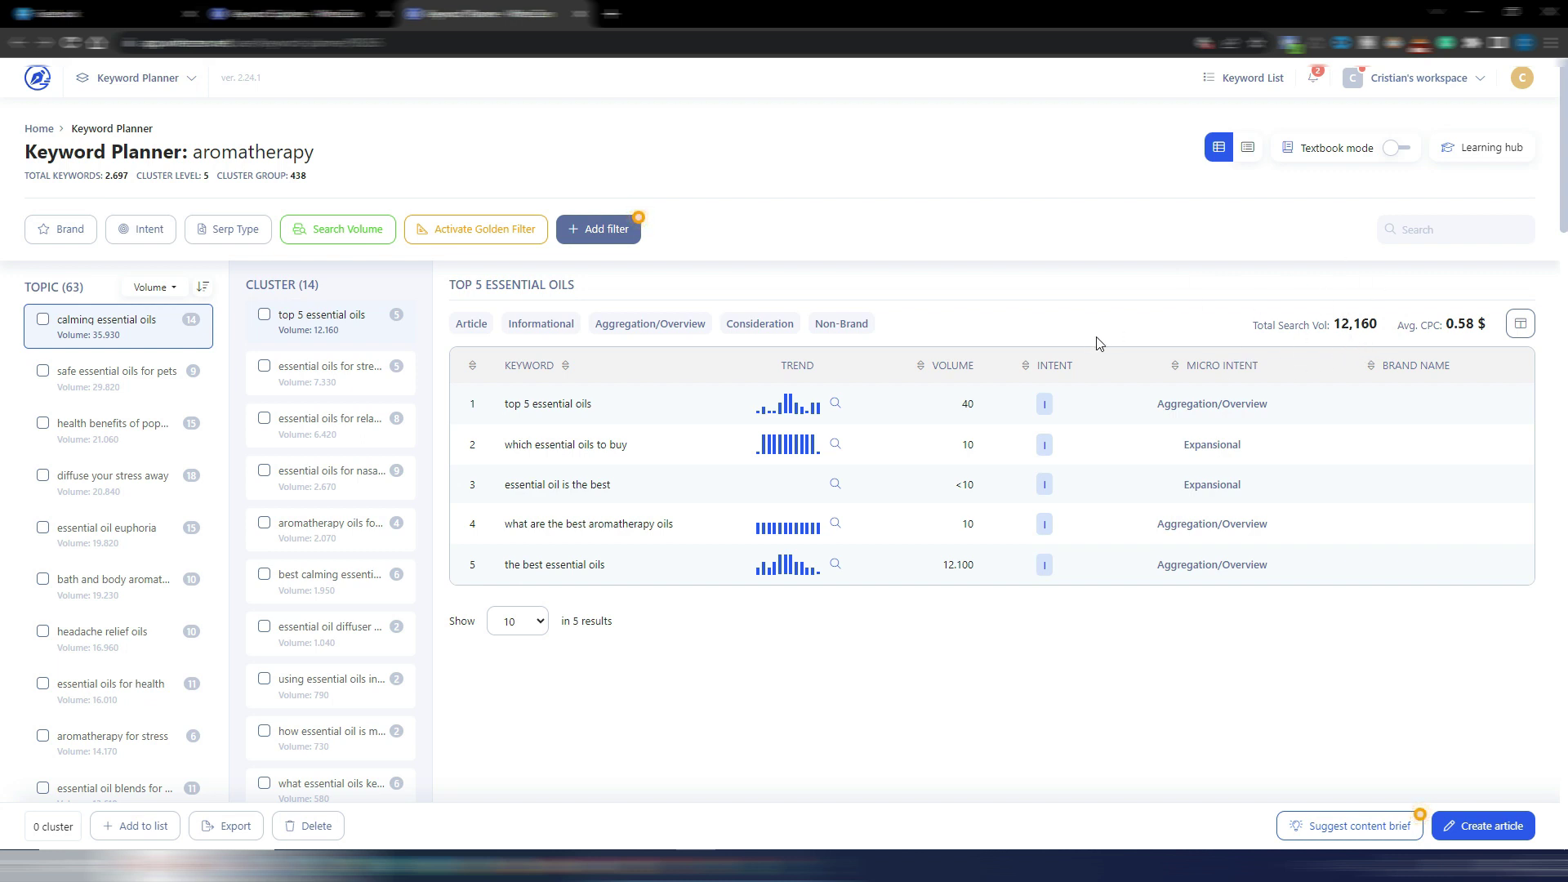
# Browse the stress, relaxation and sleep, top 5 oils, nasal congestion and aromatherapy oils clusters.
pyautogui.click(308, 374)
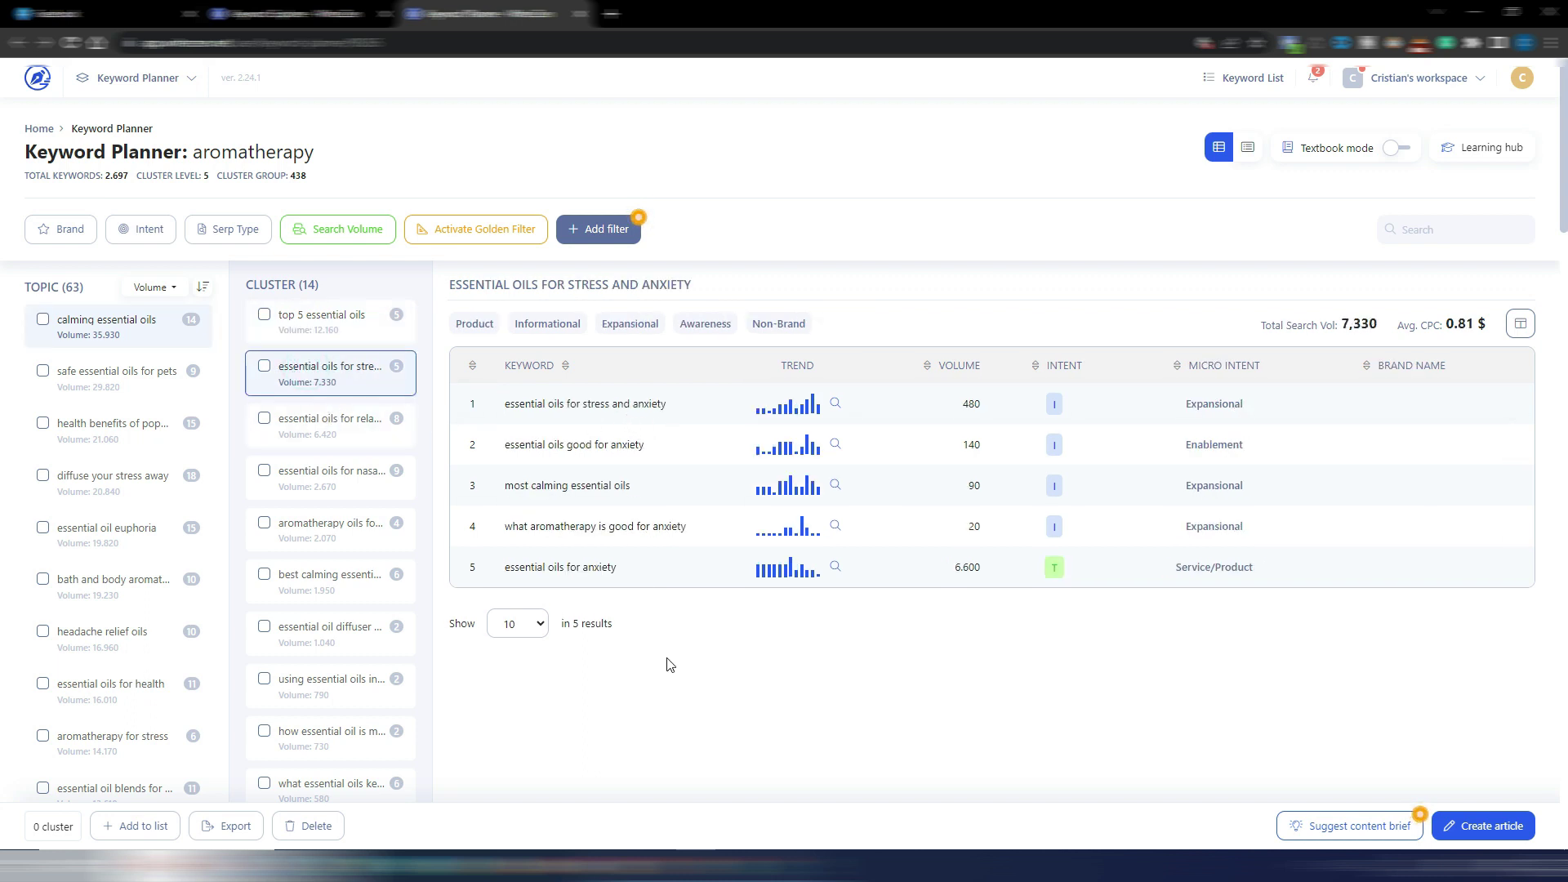
pyautogui.click(316, 432)
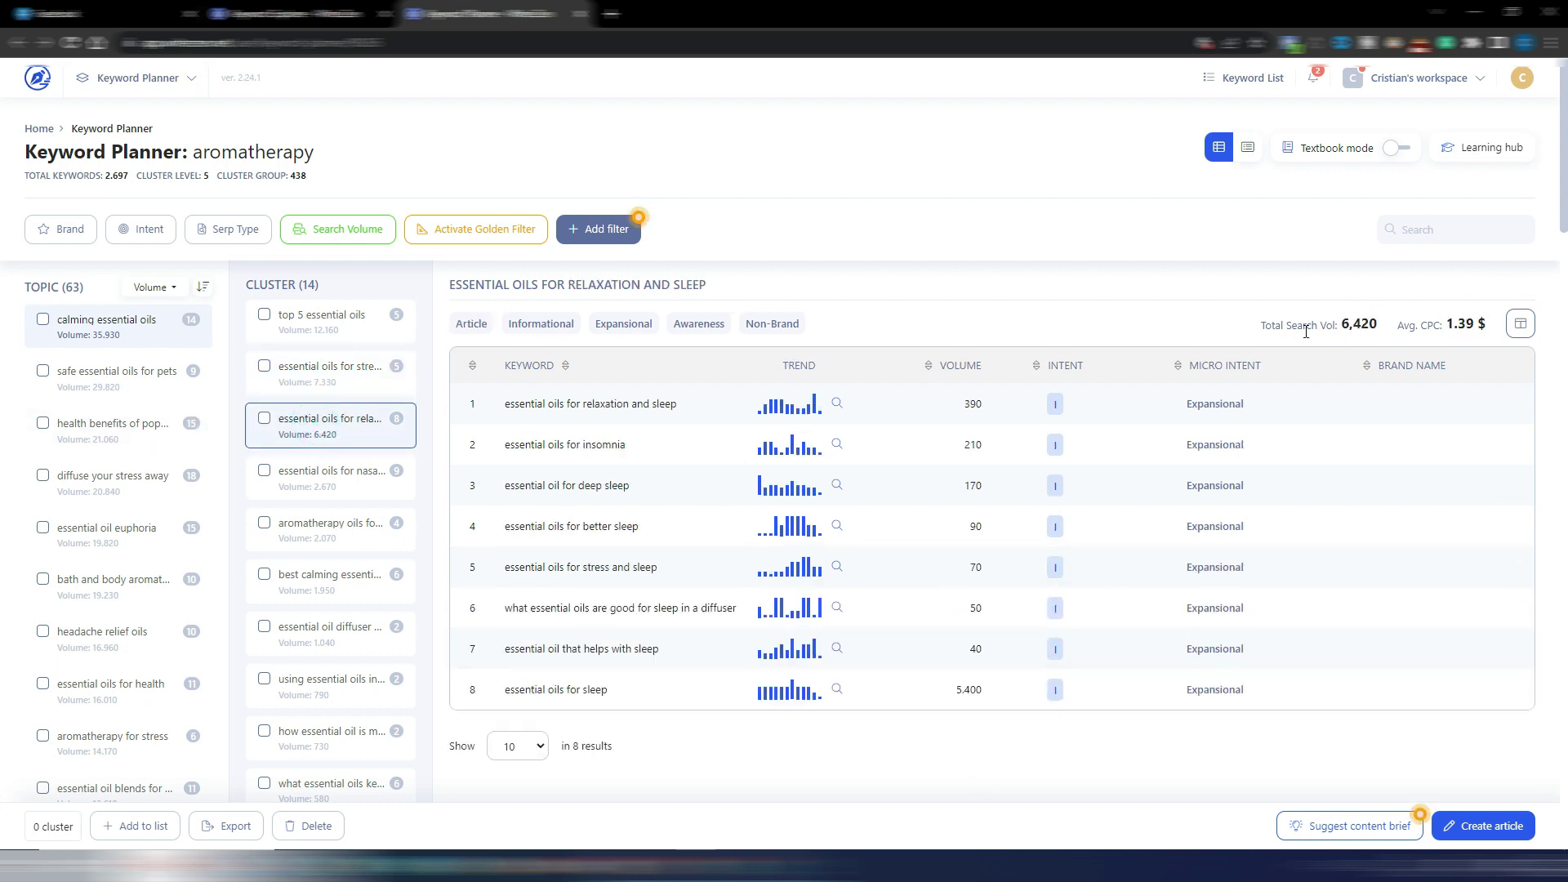
pyautogui.click(315, 321)
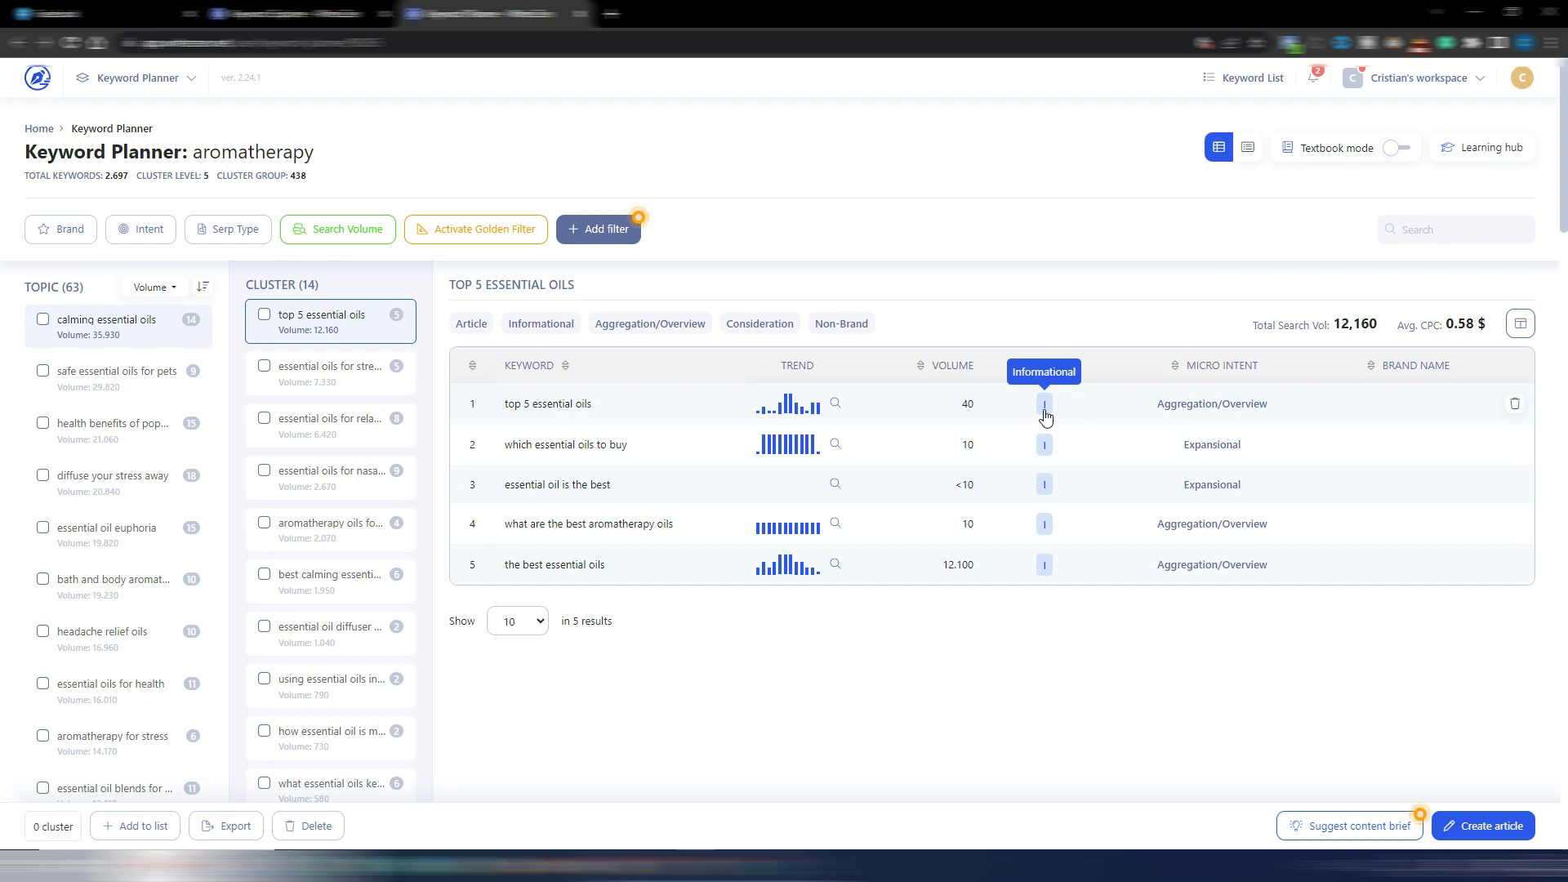
pyautogui.click(326, 367)
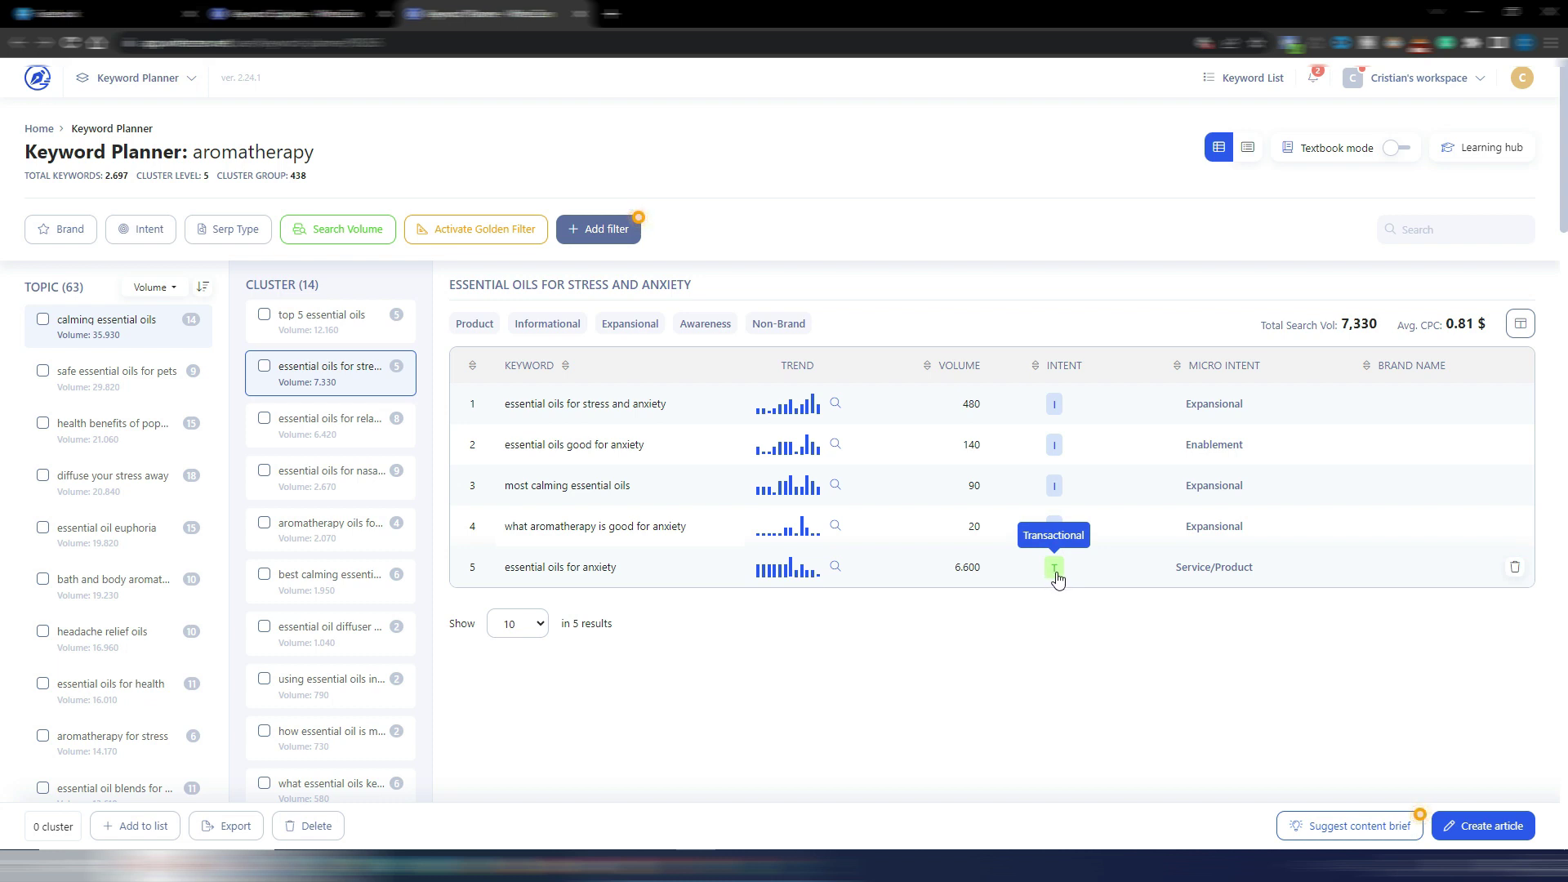
pyautogui.click(308, 414)
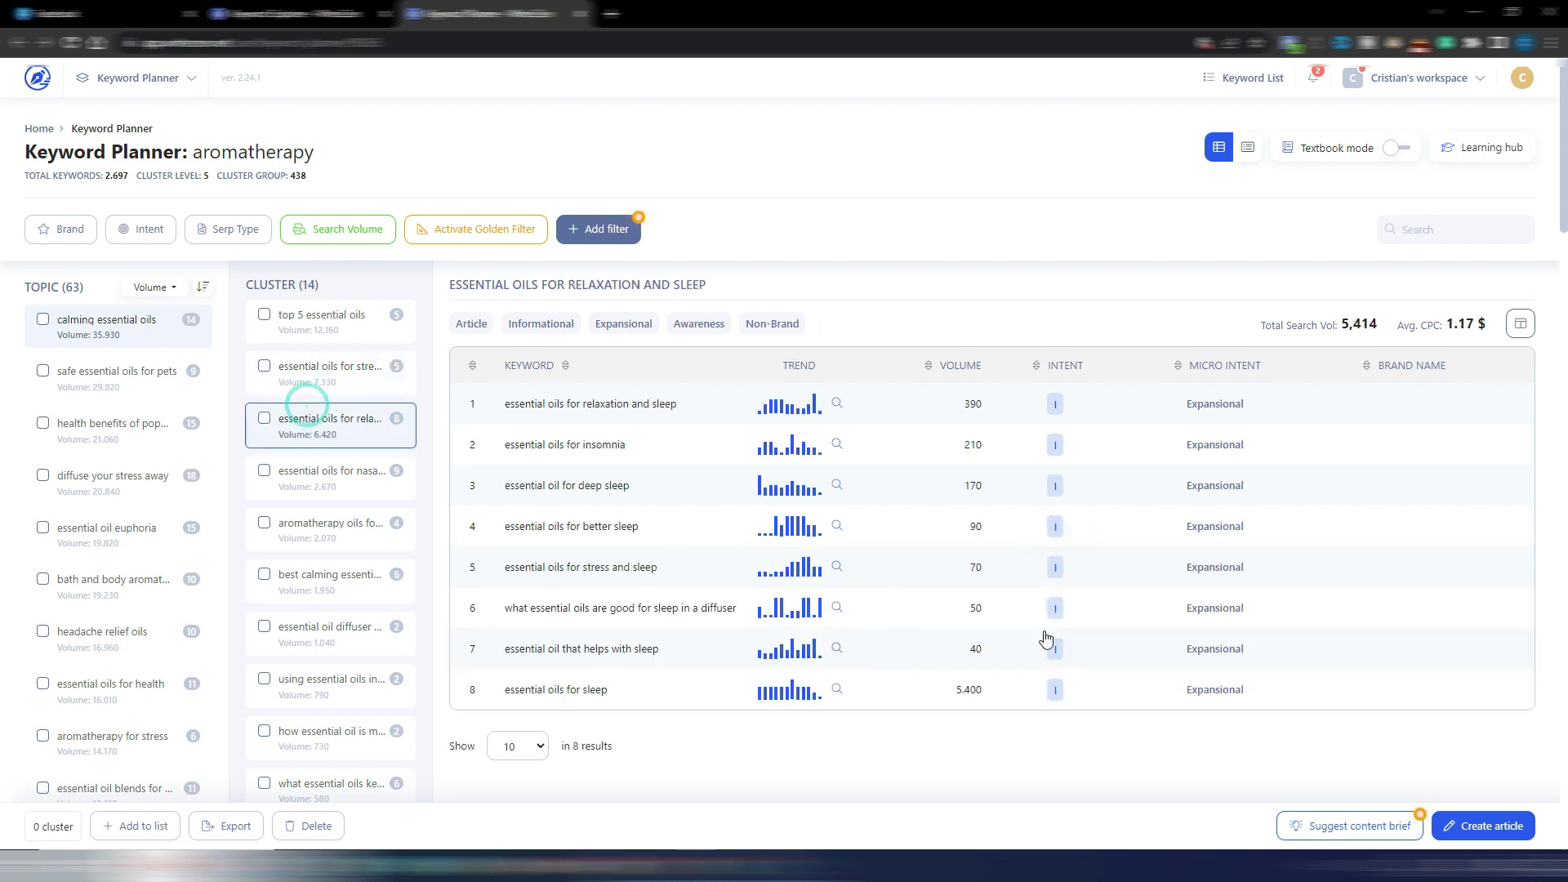
pyautogui.click(333, 482)
pyautogui.click(329, 535)
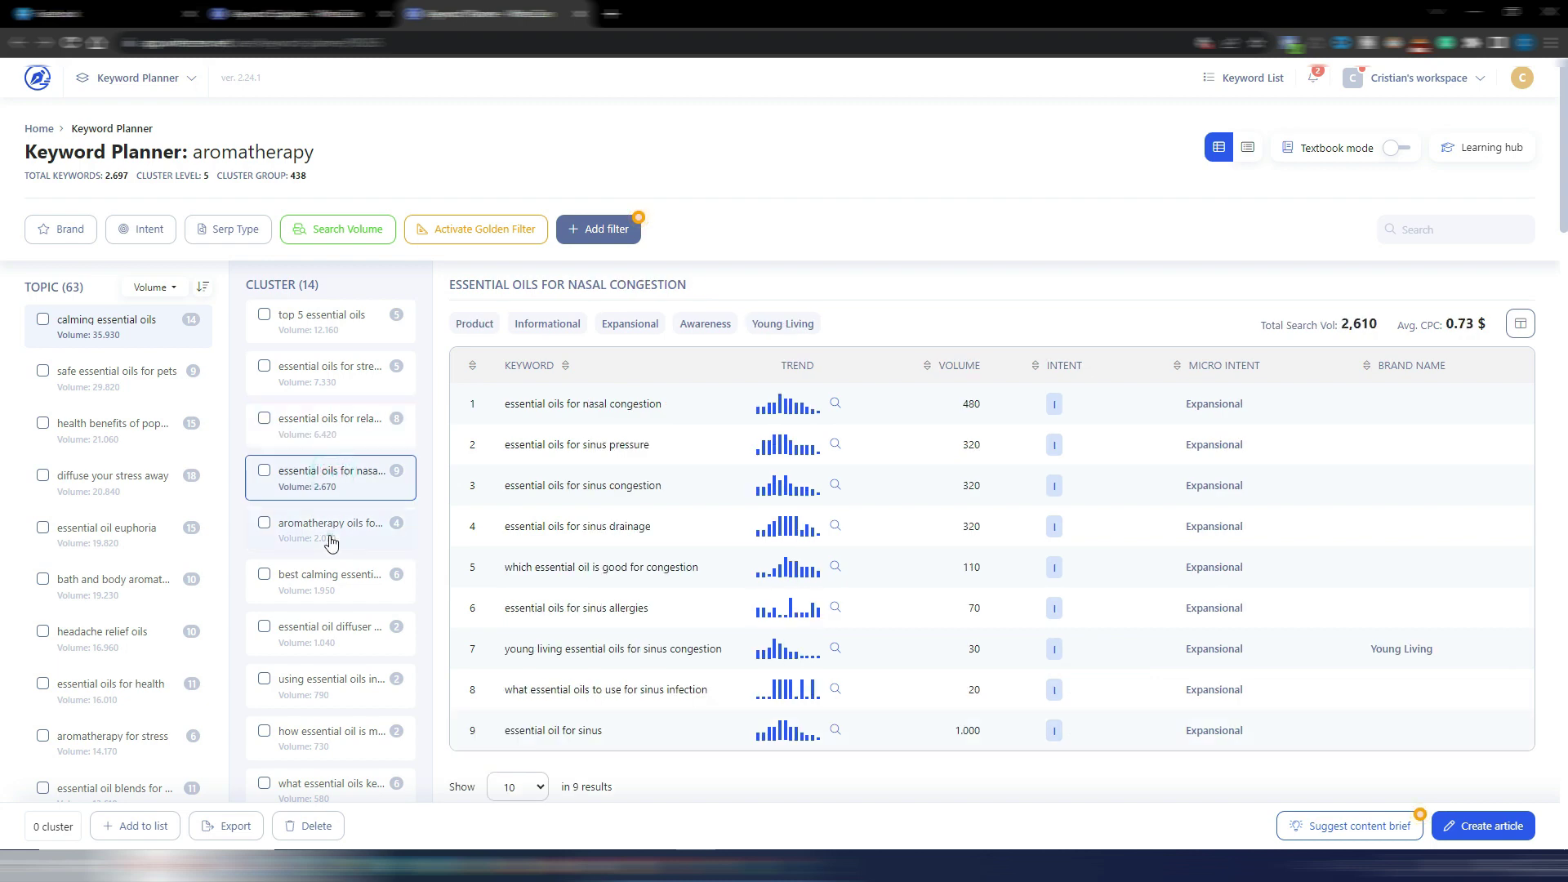
# Step through the pets and health benefits topics to 'diffuse your stress away'.
pyautogui.click(80, 372)
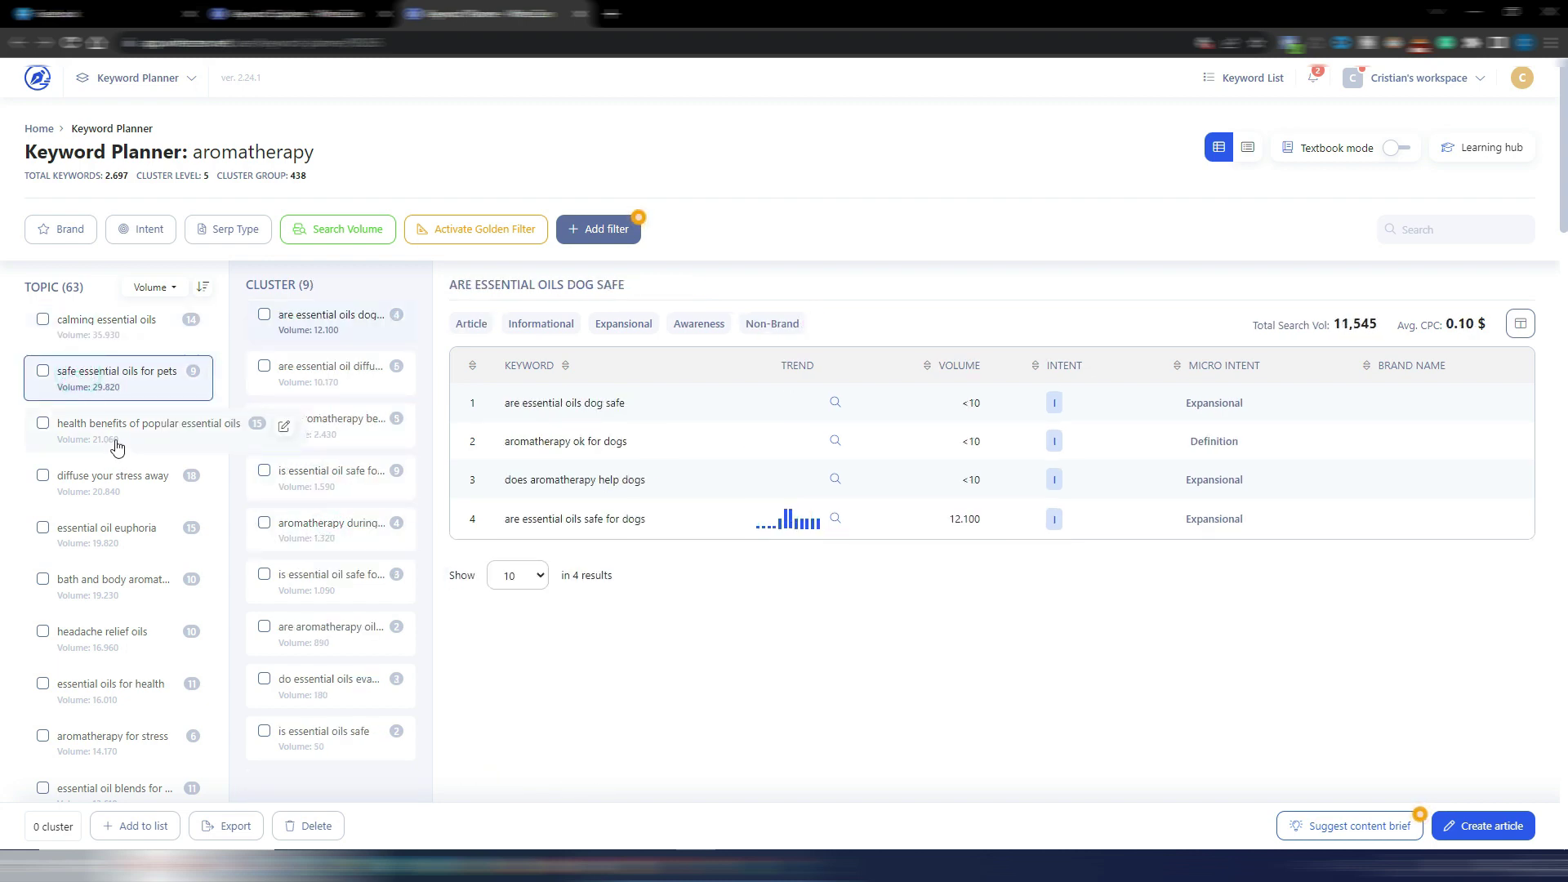
pyautogui.click(115, 438)
pyautogui.click(120, 480)
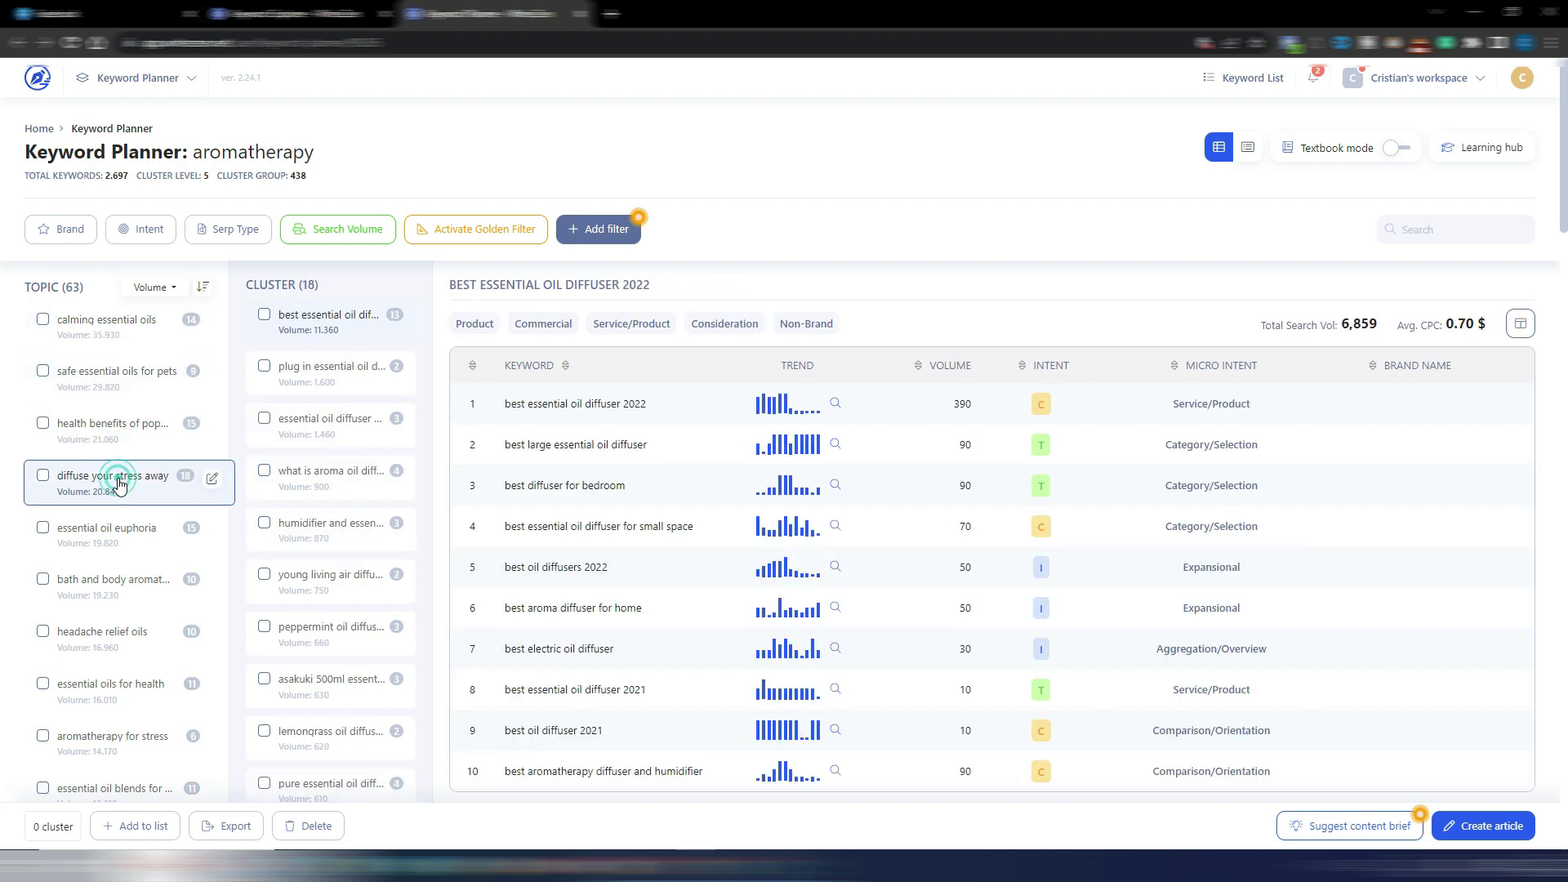
pyautogui.scroll(-2, 1149, 463)
pyautogui.scroll(1, 1062, 351)
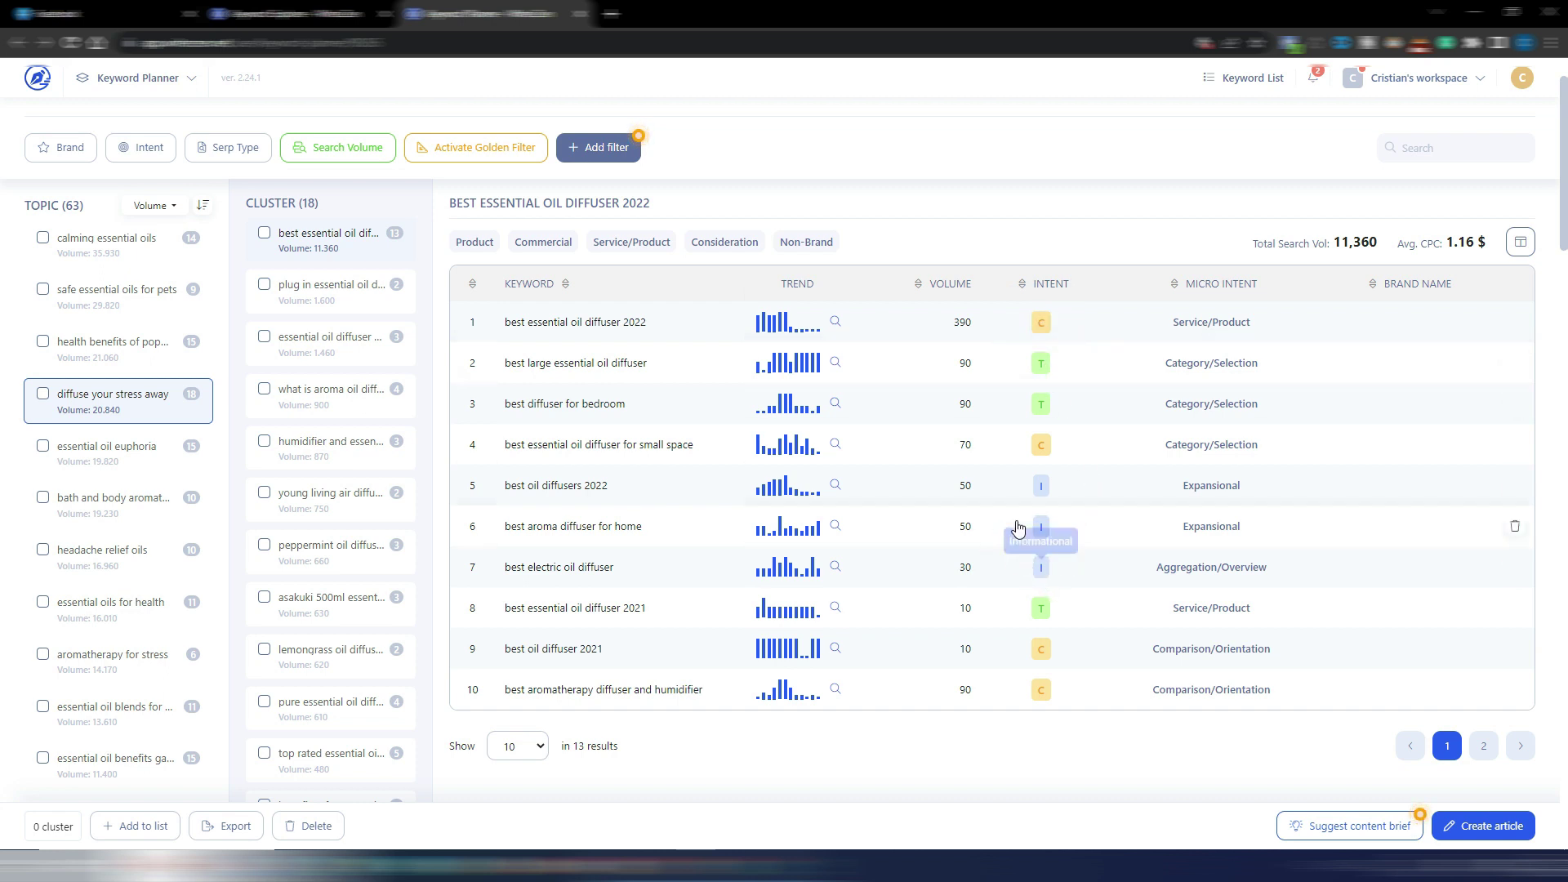
pyautogui.scroll(1, 1018, 527)
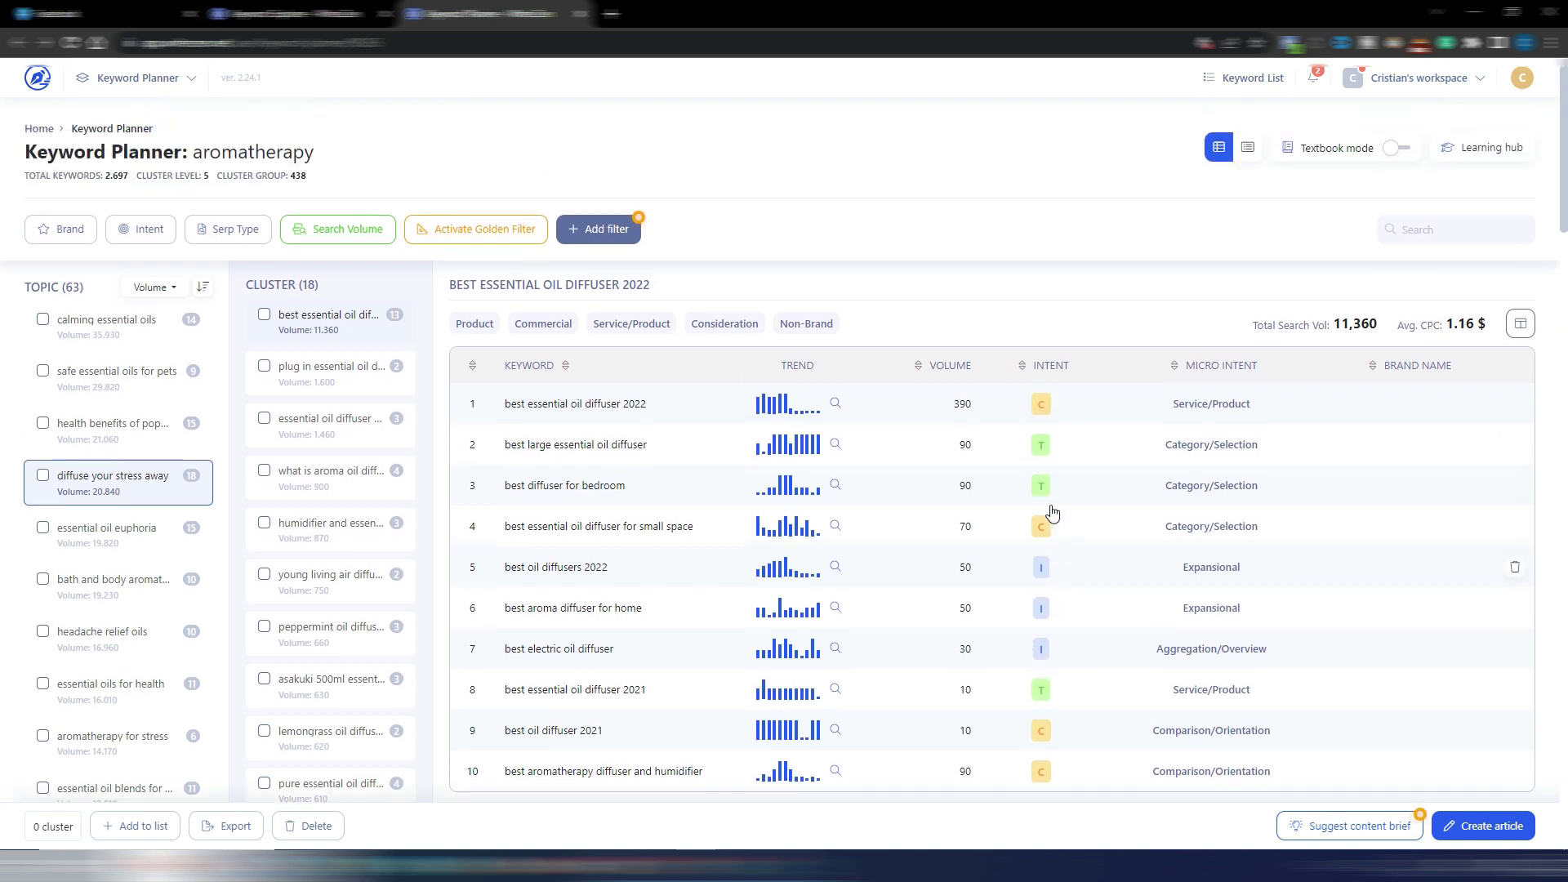
# Cycle back to the calming essential oils topic and sort keywords by volume, highest first.
pyautogui.click(97, 341)
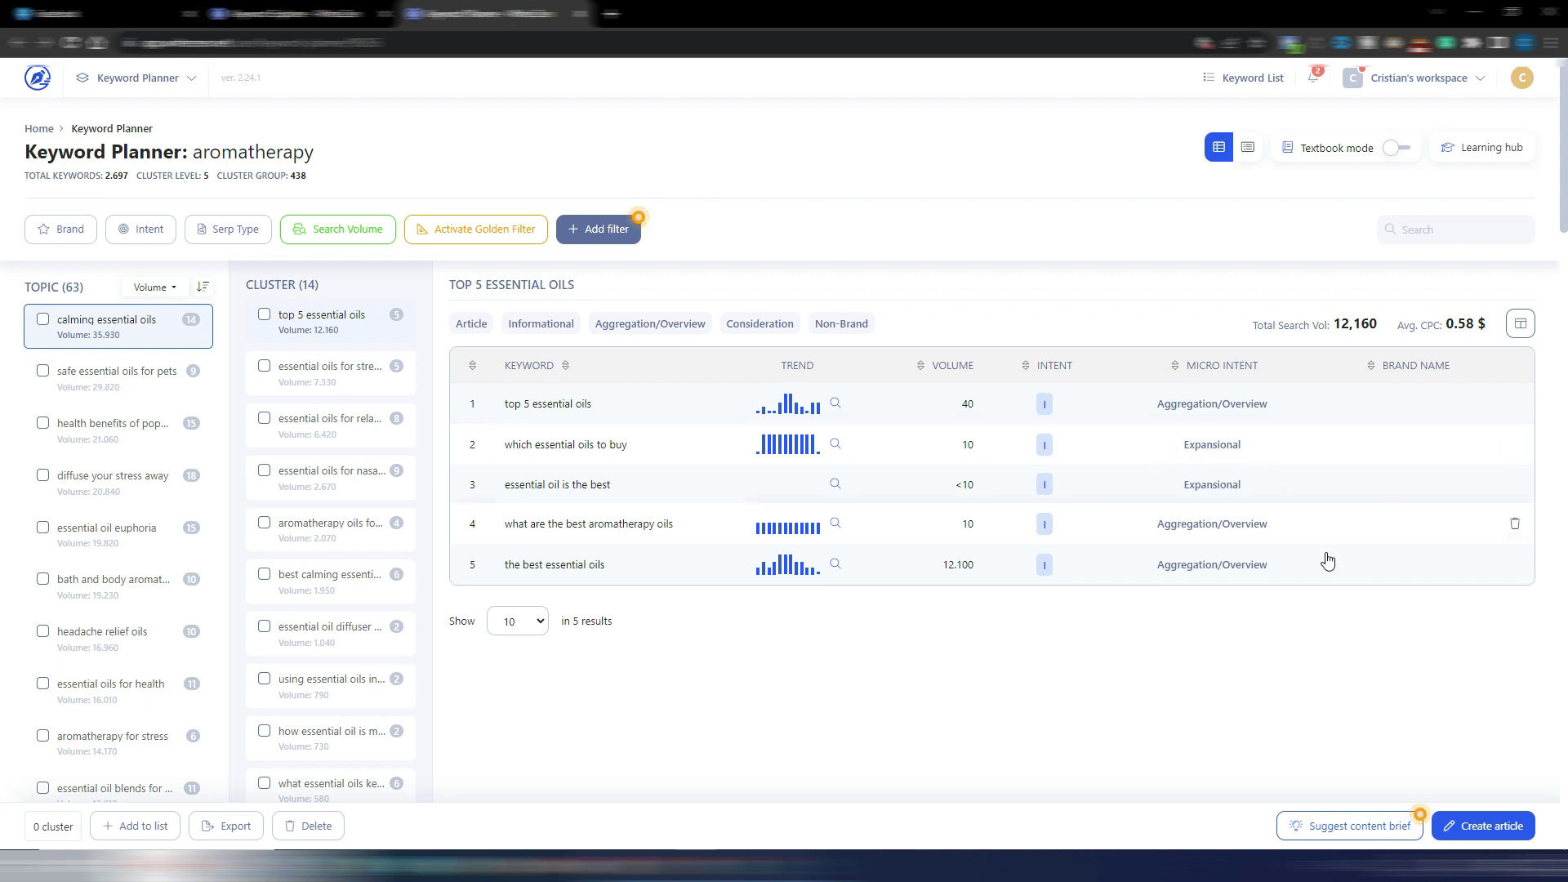
pyautogui.click(120, 377)
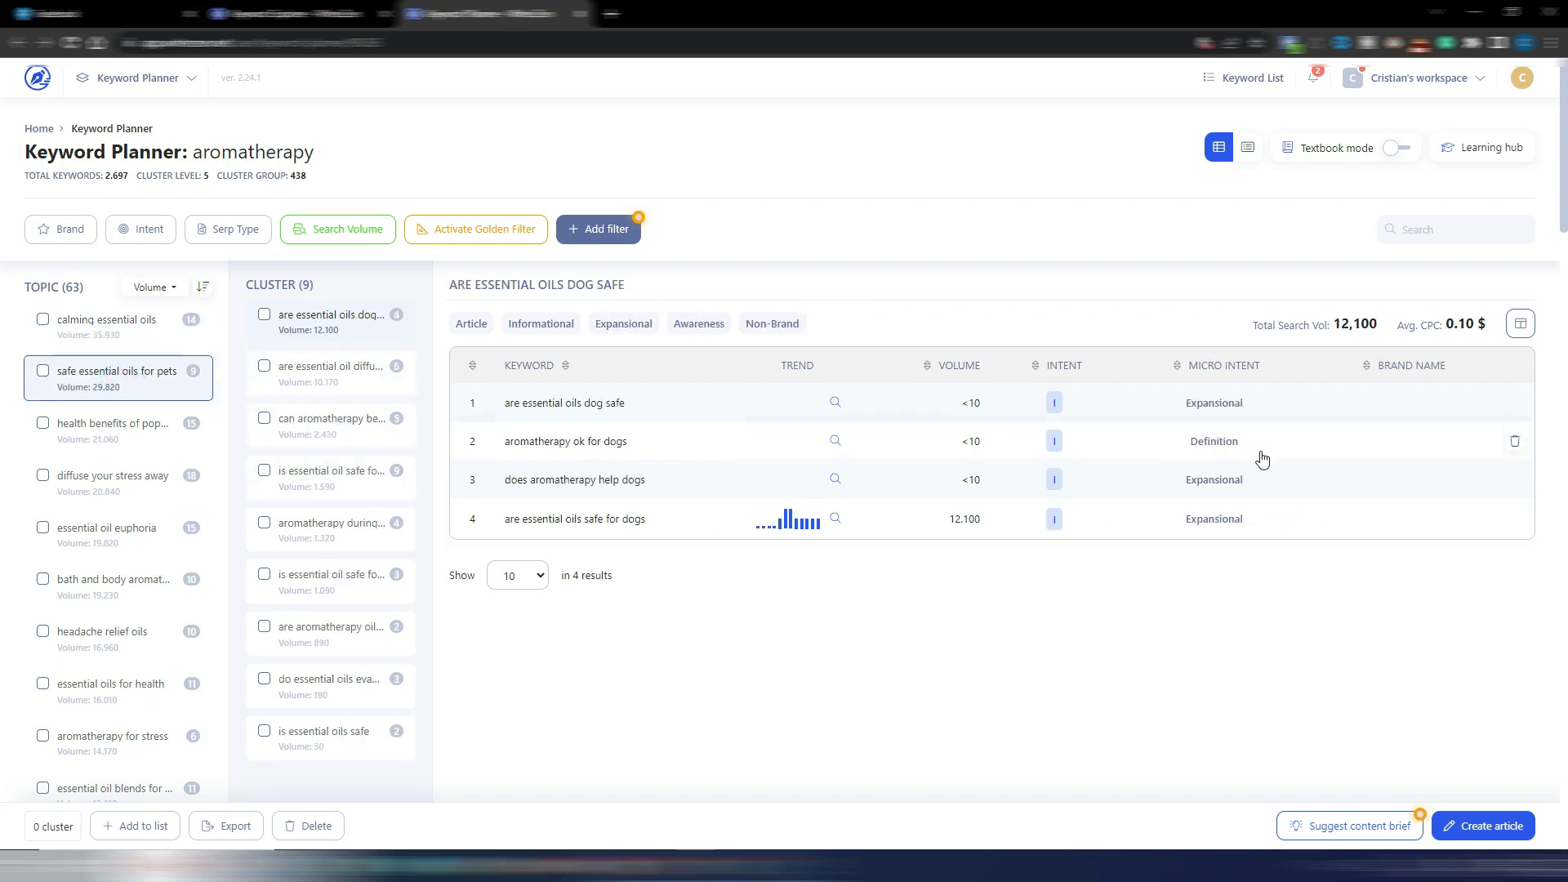
pyautogui.click(96, 430)
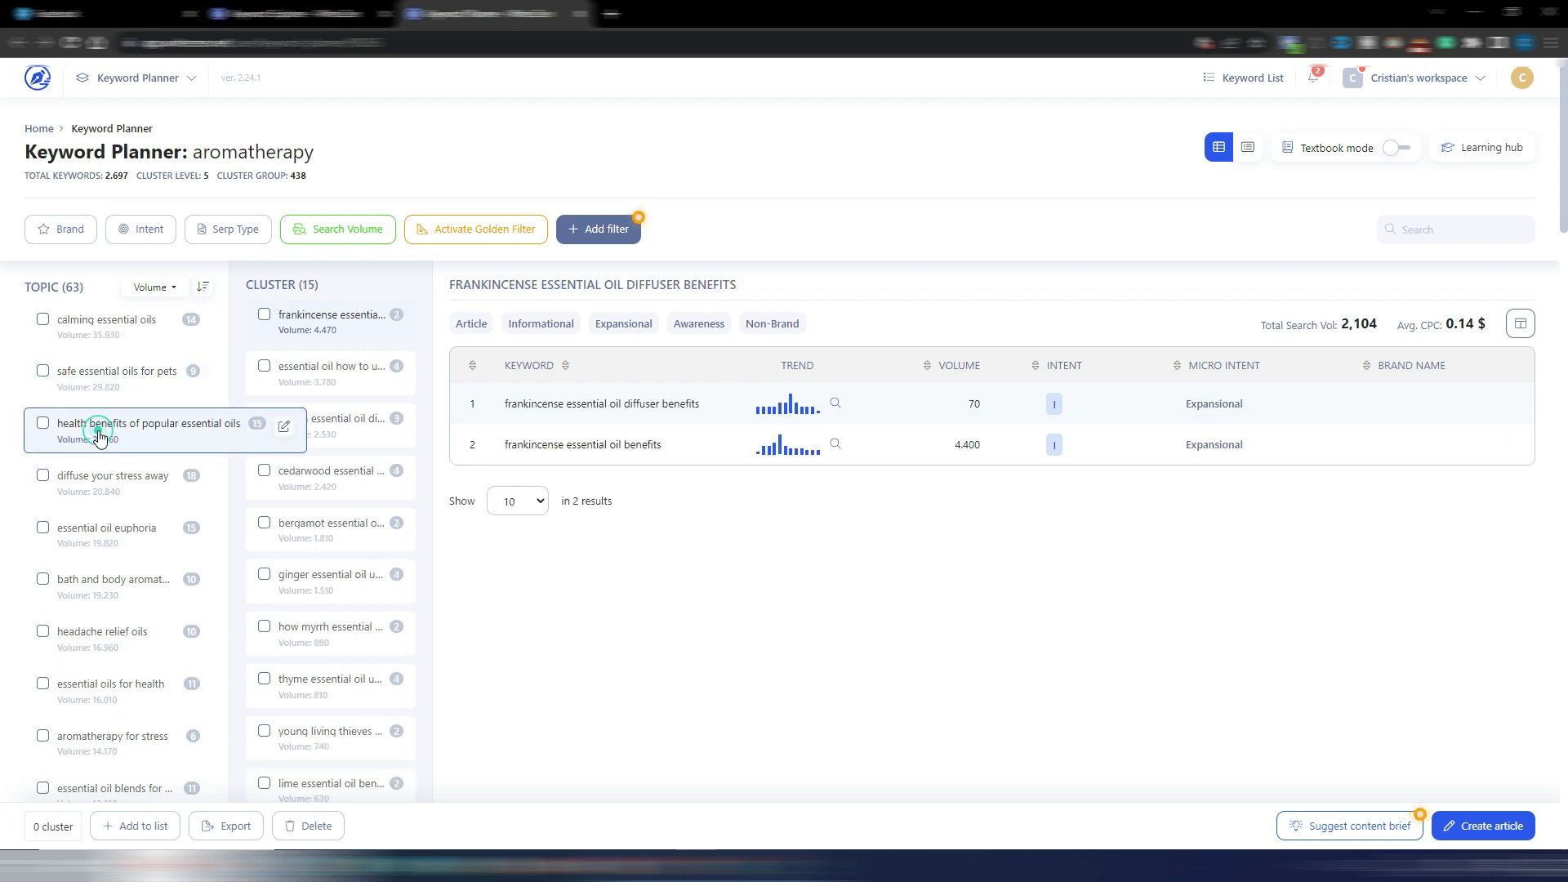
pyautogui.click(102, 482)
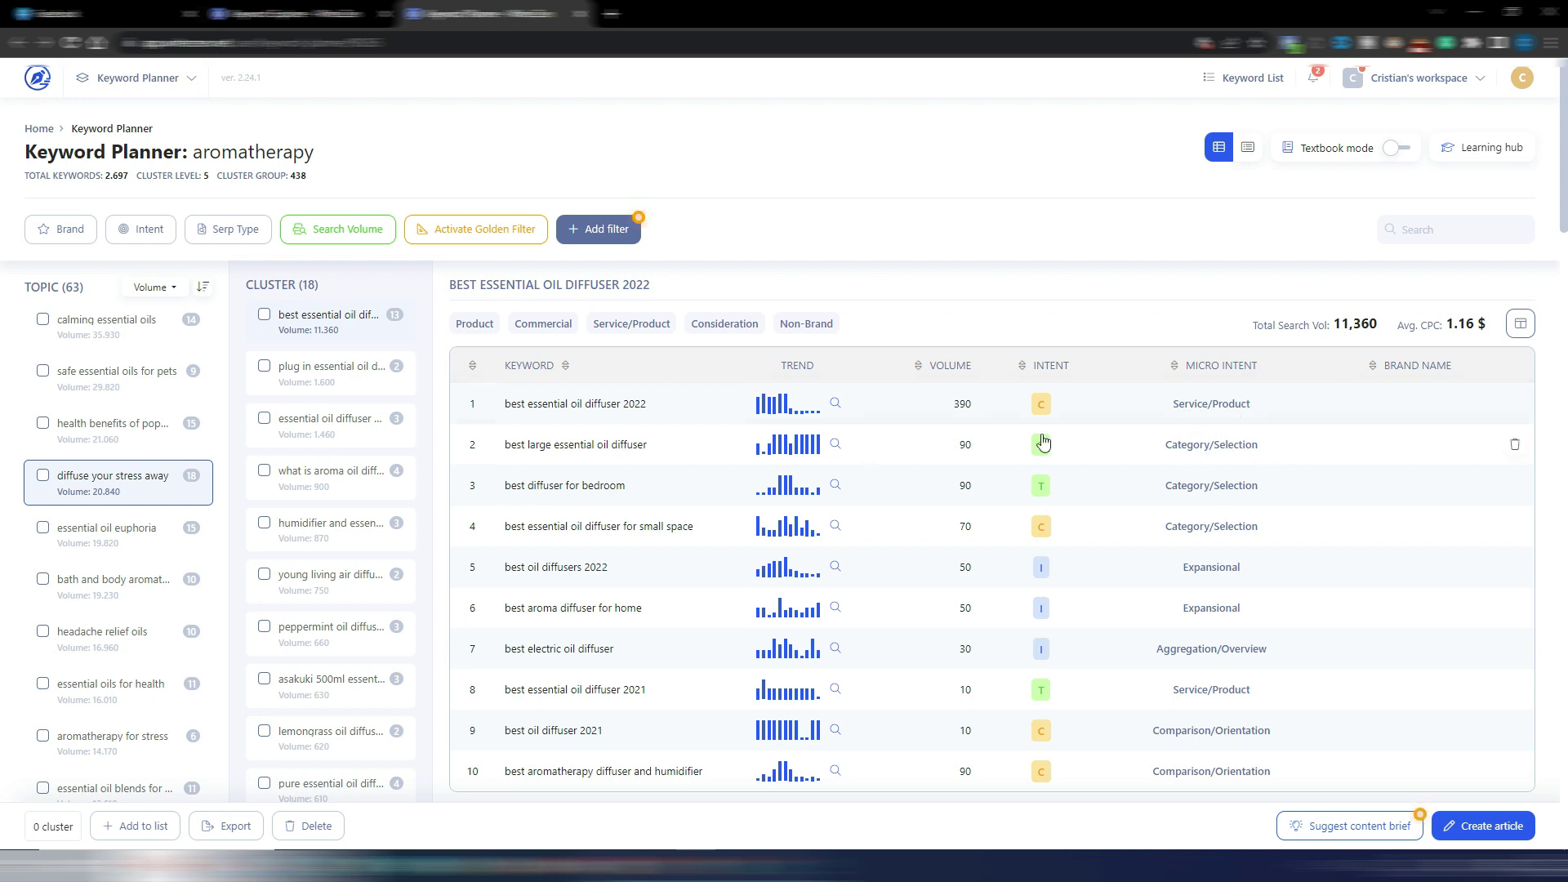
pyautogui.click(102, 329)
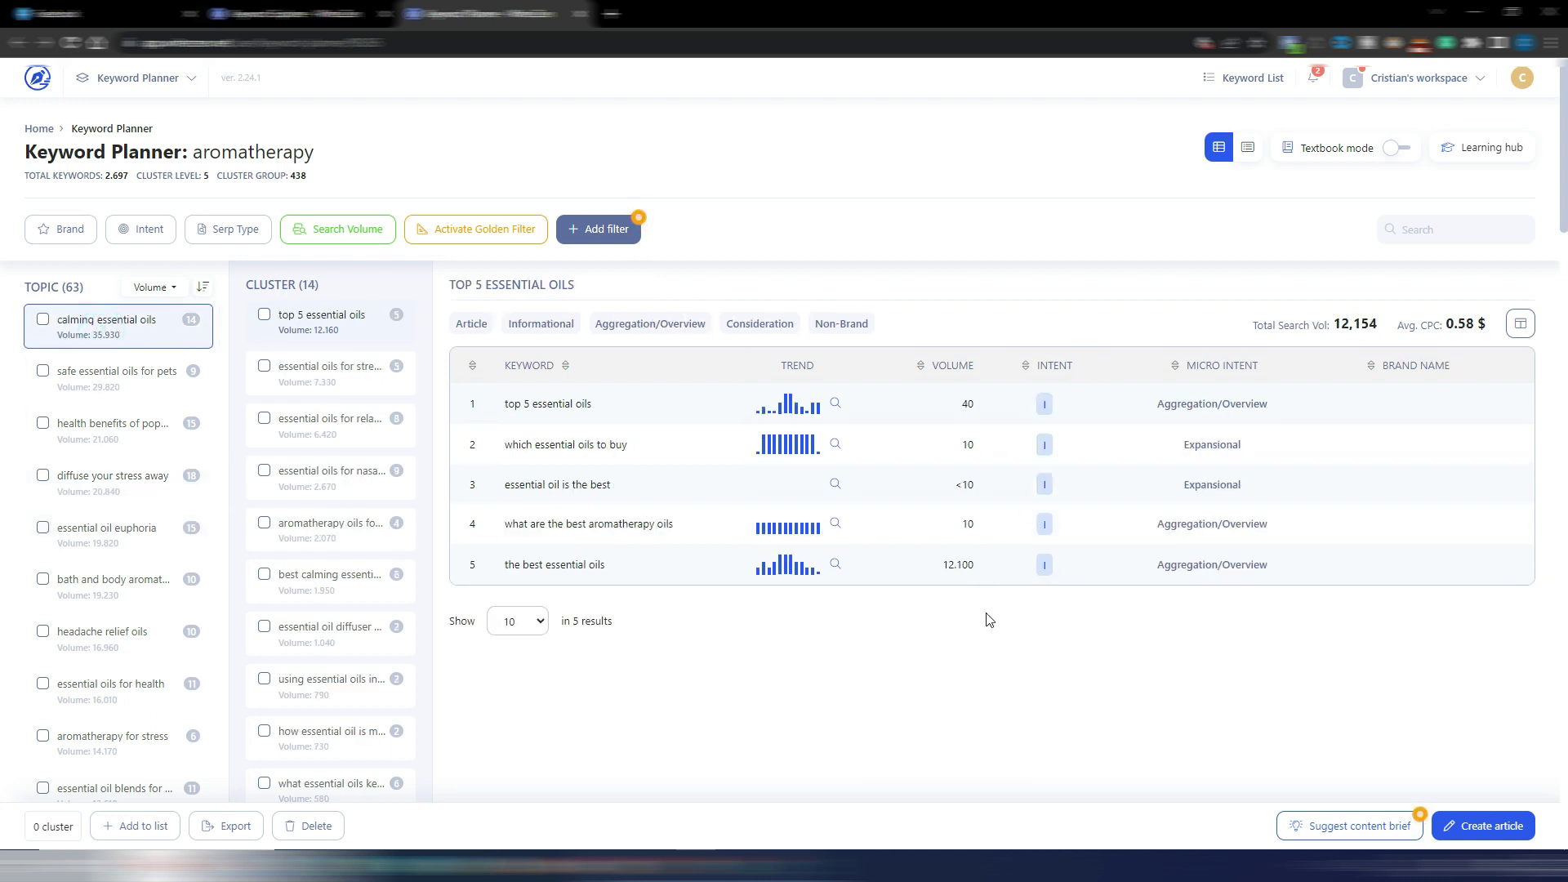
pyautogui.click(920, 367)
pyautogui.click(921, 366)
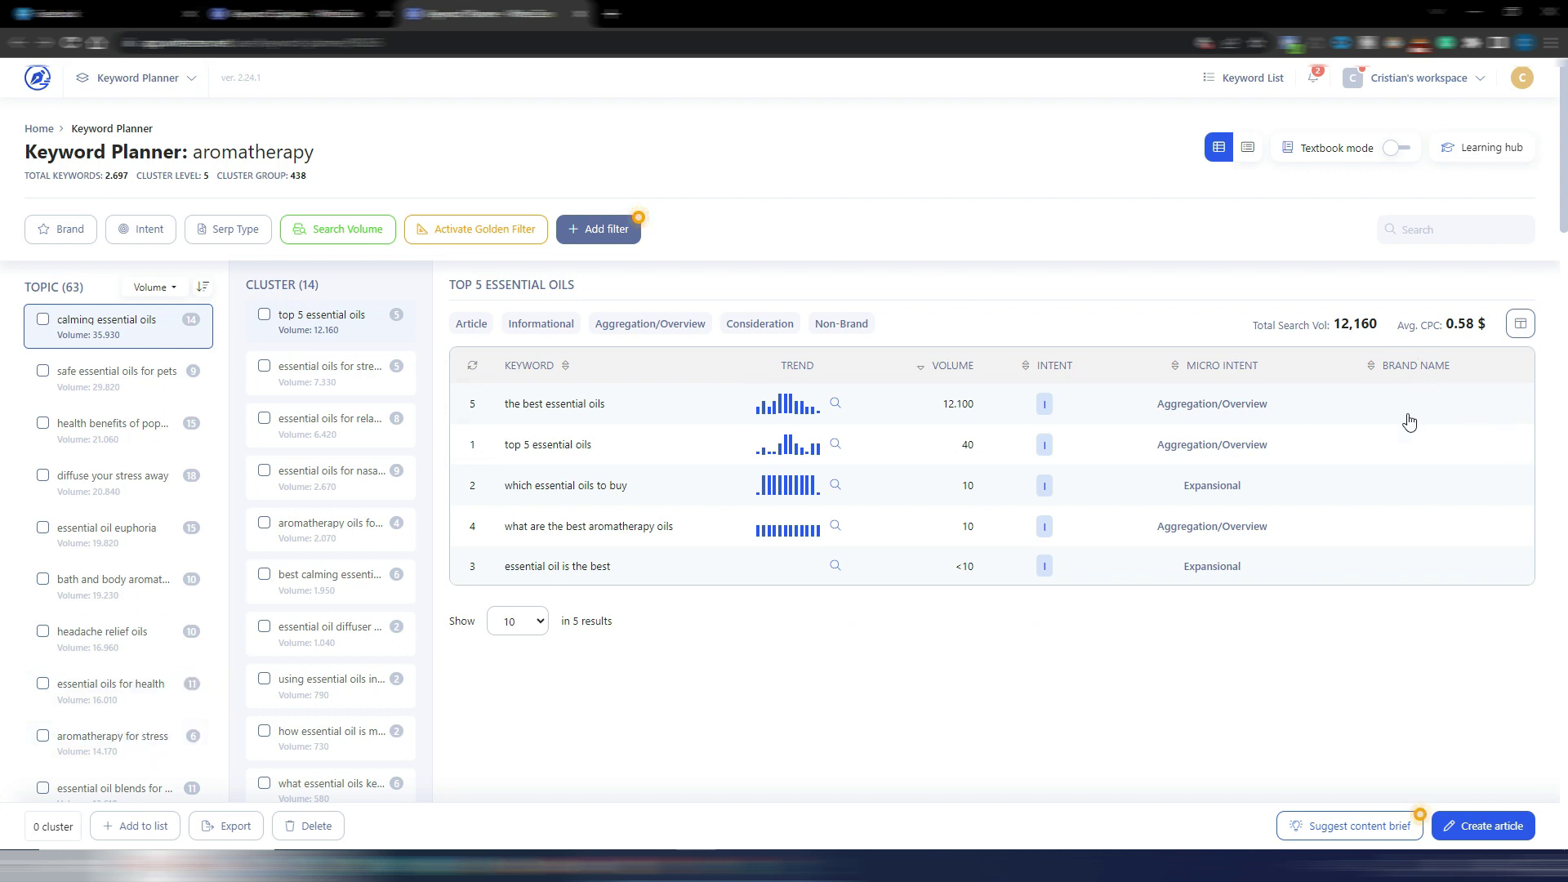
# Step through the following topics down to 'aromatherapy for stress'.
pyautogui.click(115, 374)
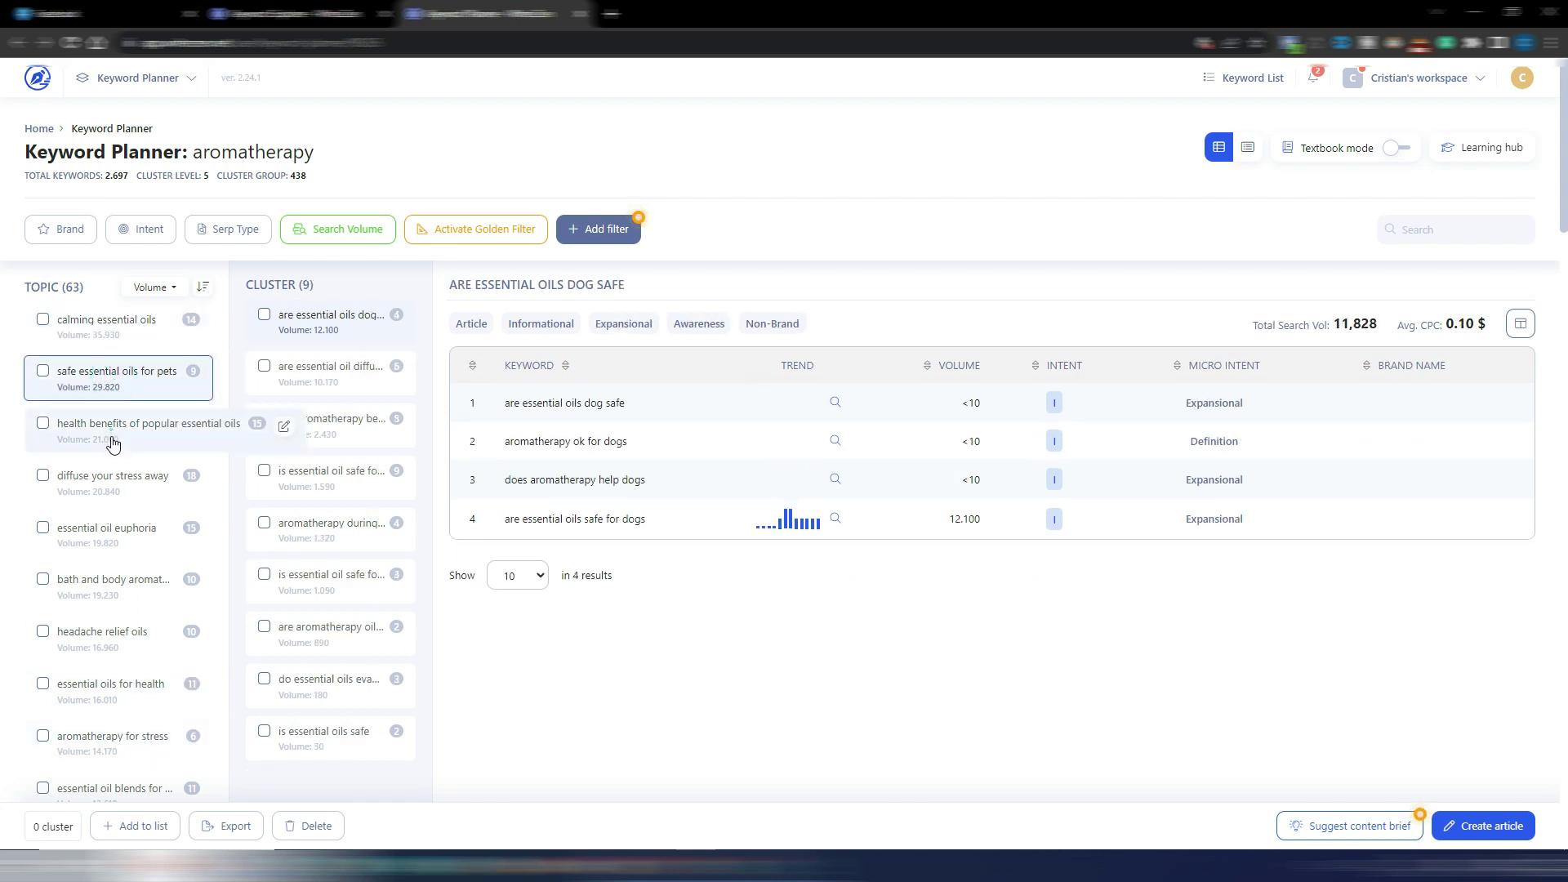
pyautogui.click(112, 441)
pyautogui.click(114, 483)
pyautogui.click(92, 537)
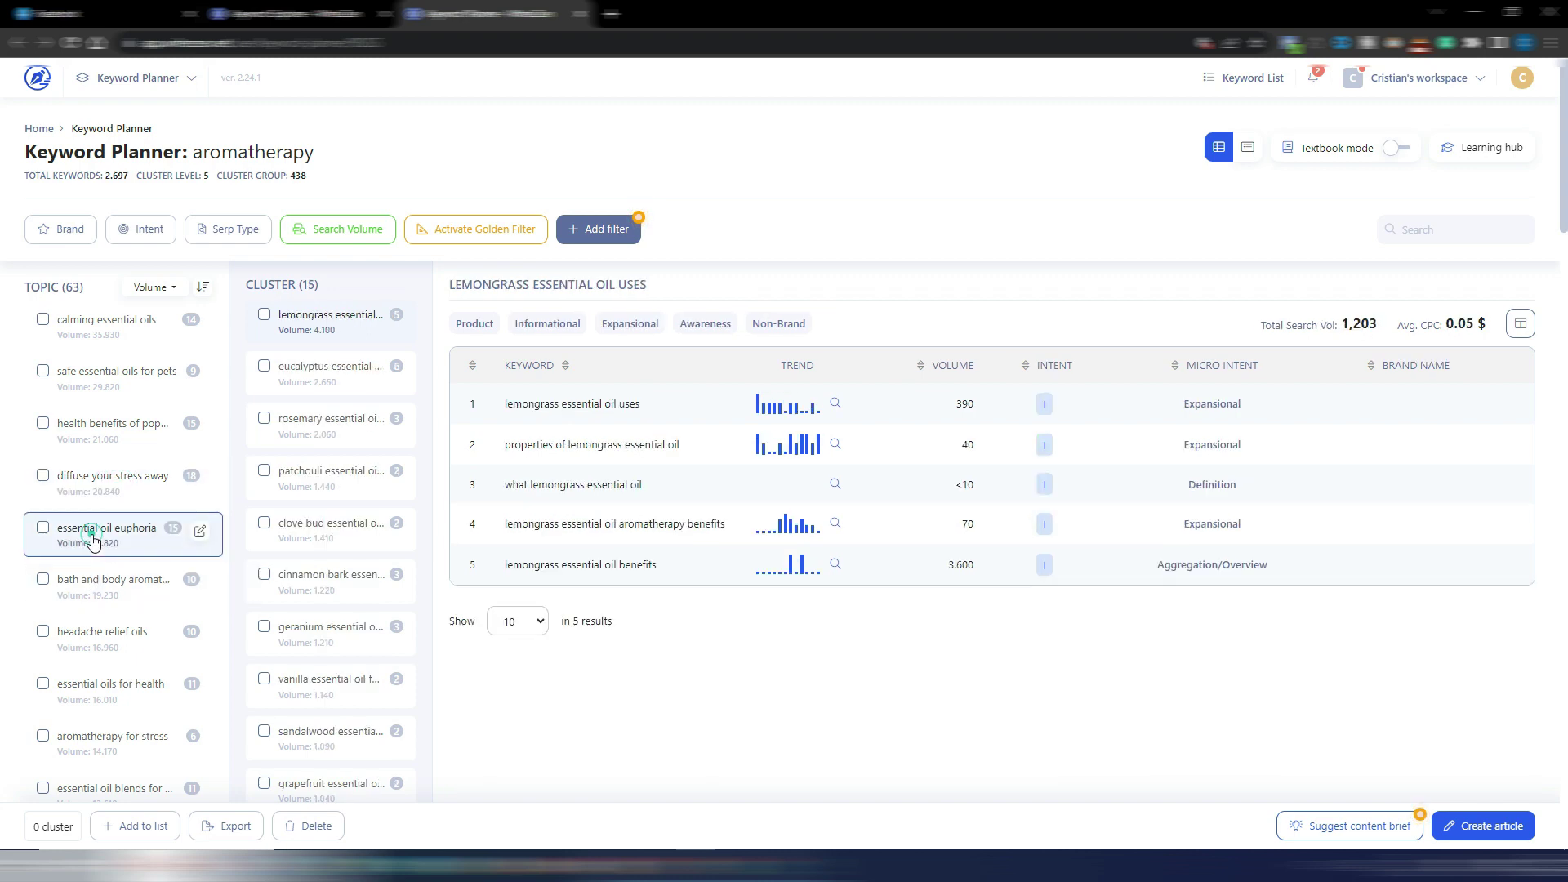
pyautogui.scroll(-1, 99, 535)
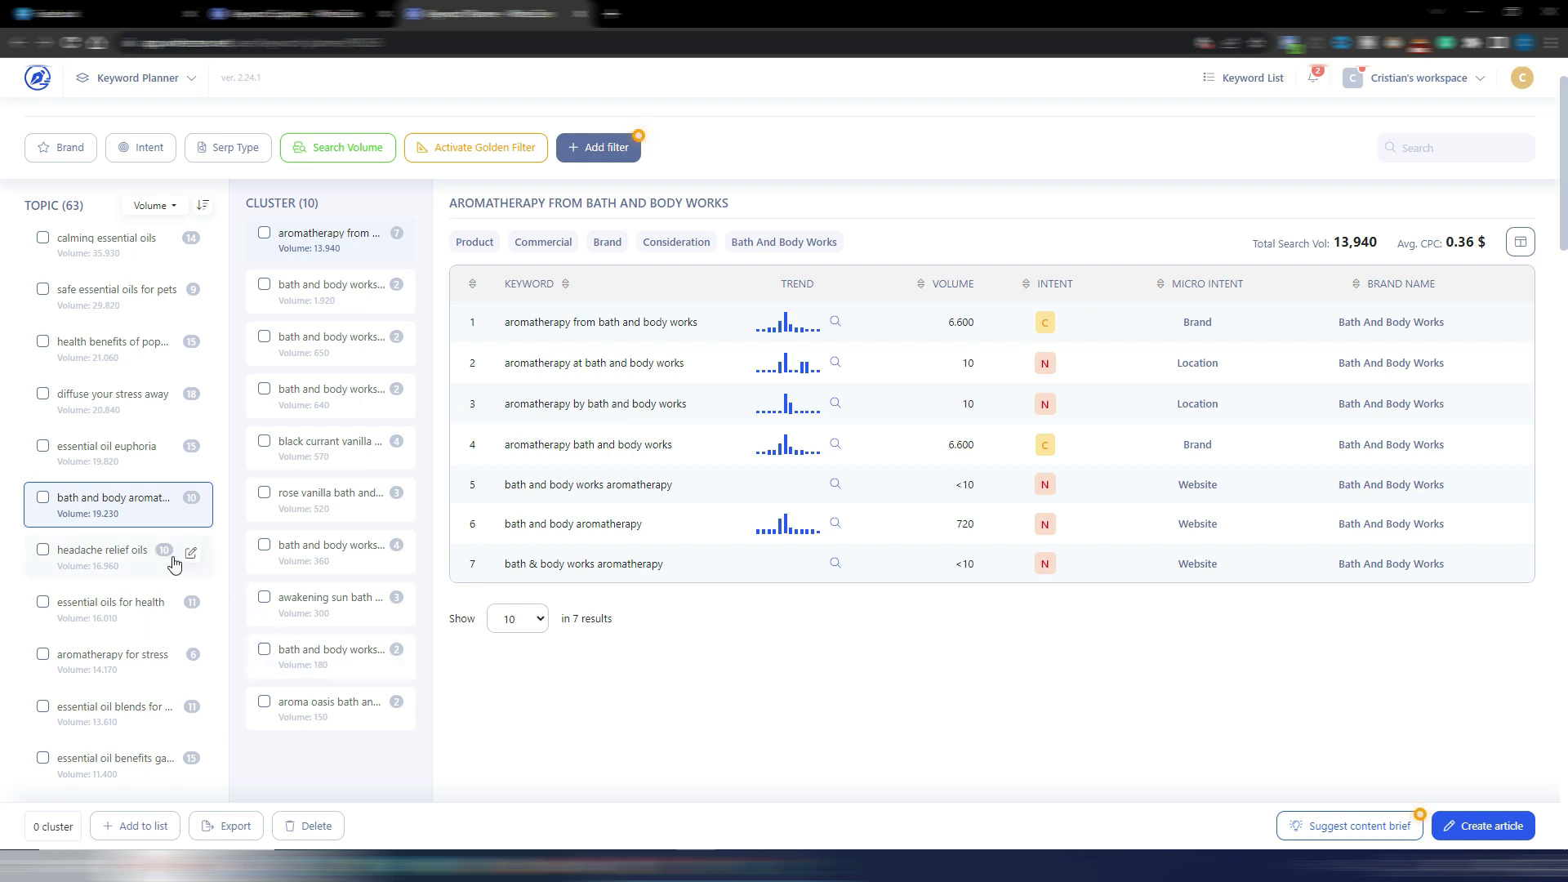
pyautogui.scroll(2, 105, 564)
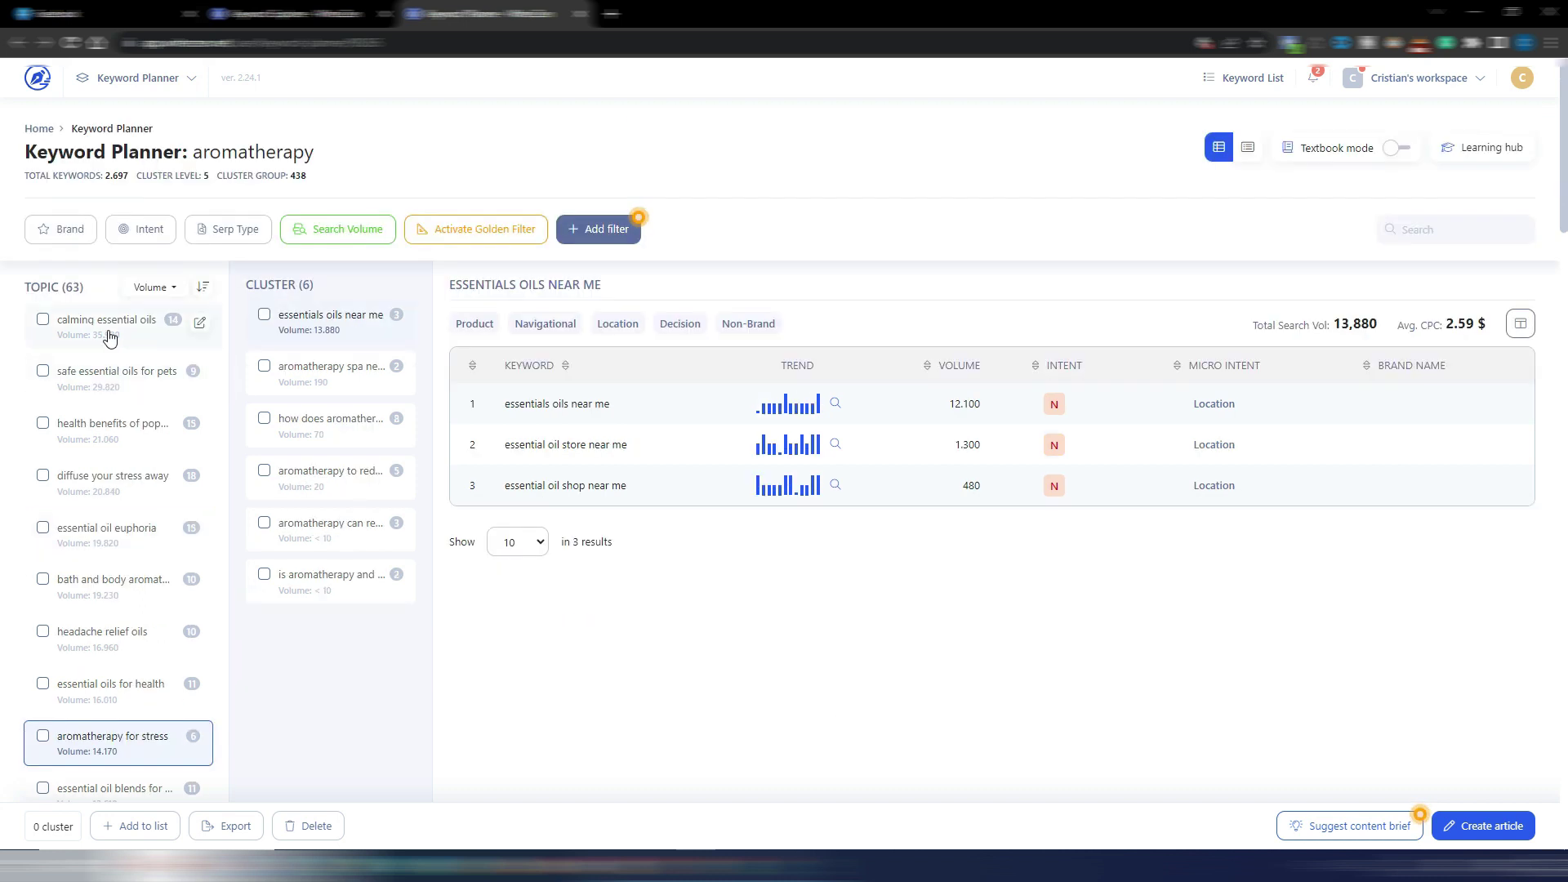
# Return to calming essential oils and view its stress, relaxation and nasal congestion clusters.
pyautogui.click(104, 331)
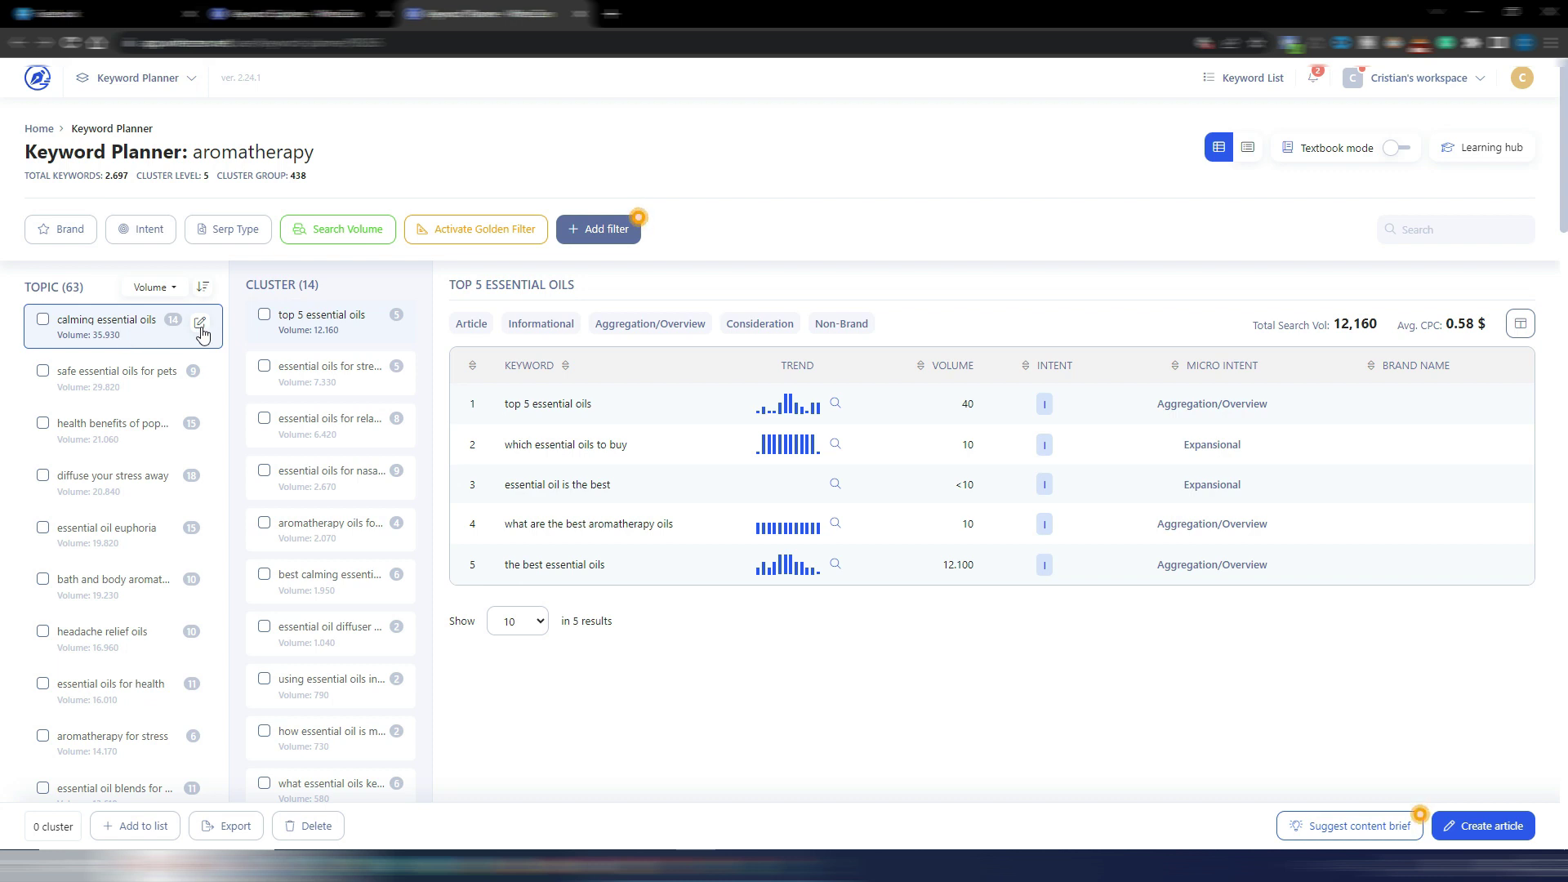
pyautogui.click(336, 377)
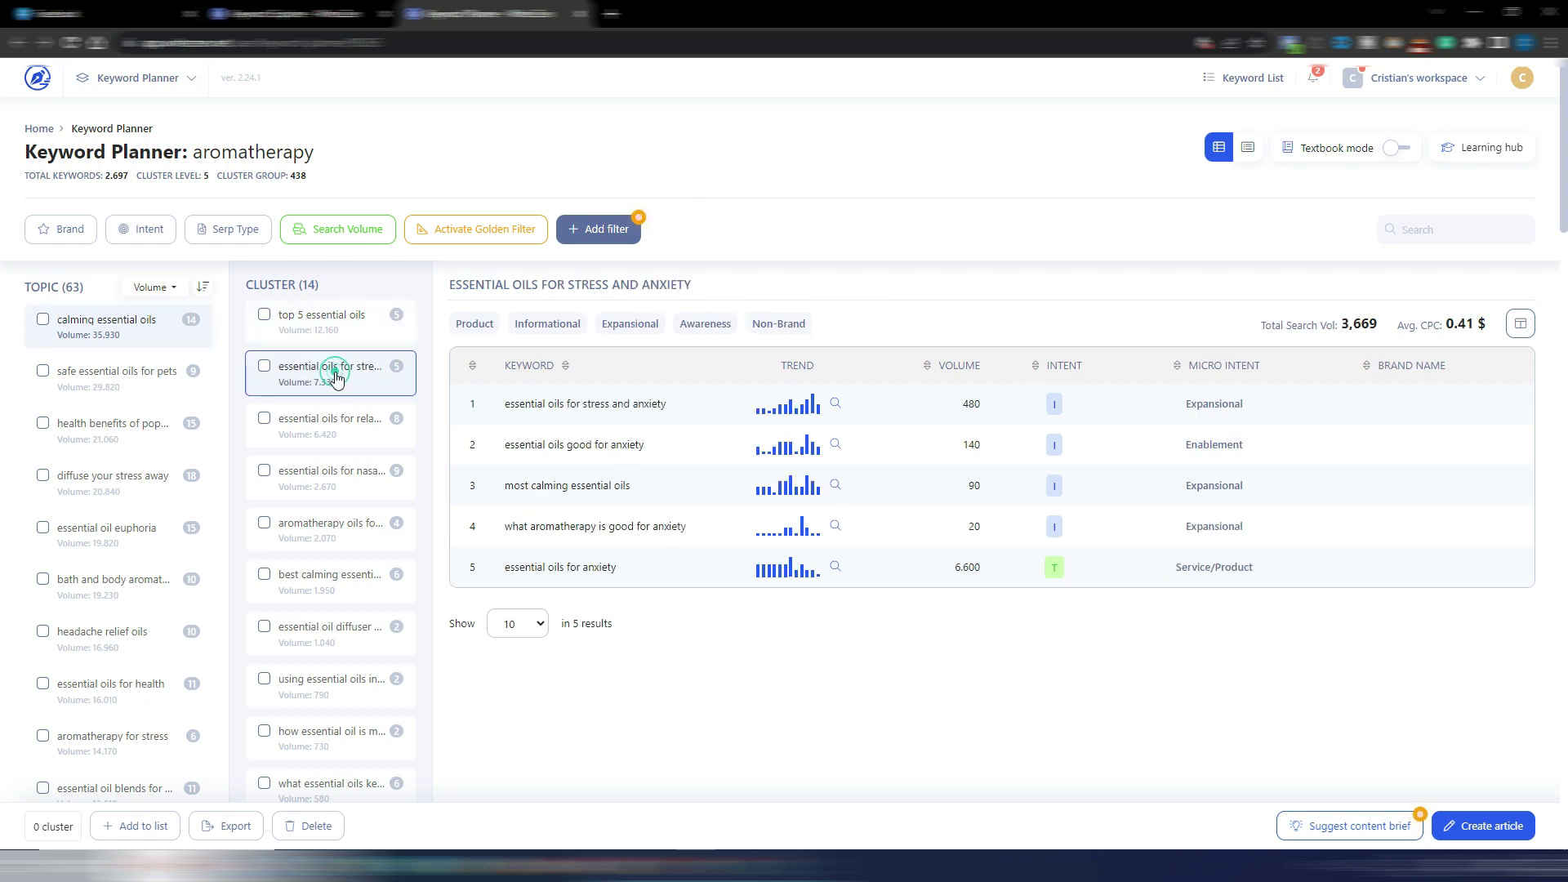
pyautogui.click(330, 424)
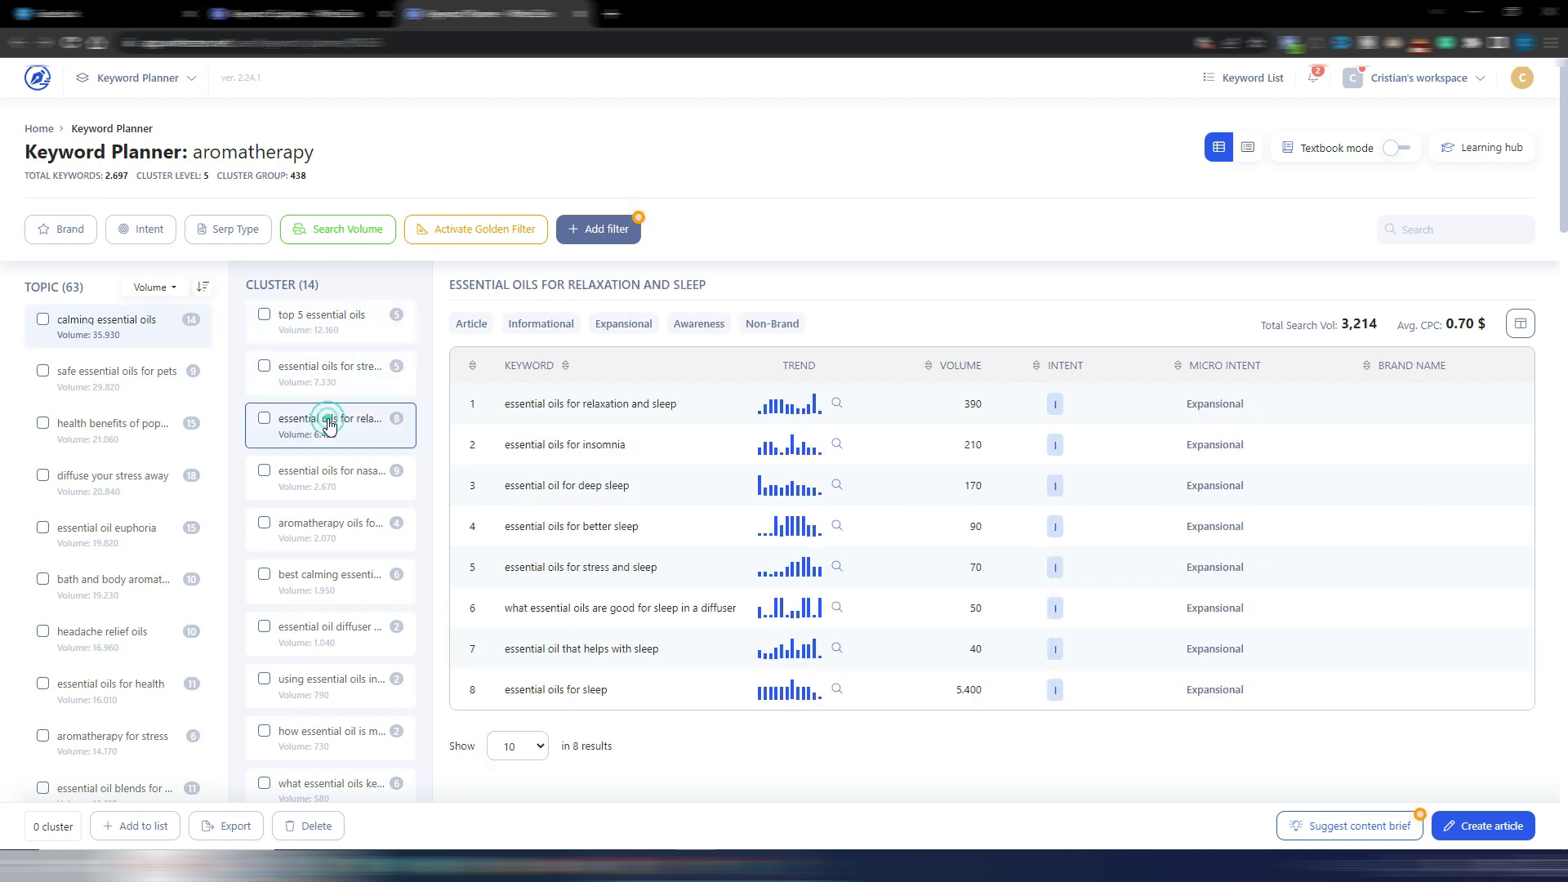
pyautogui.click(326, 482)
pyautogui.scroll(-3, 327, 483)
pyautogui.scroll(-2, 327, 483)
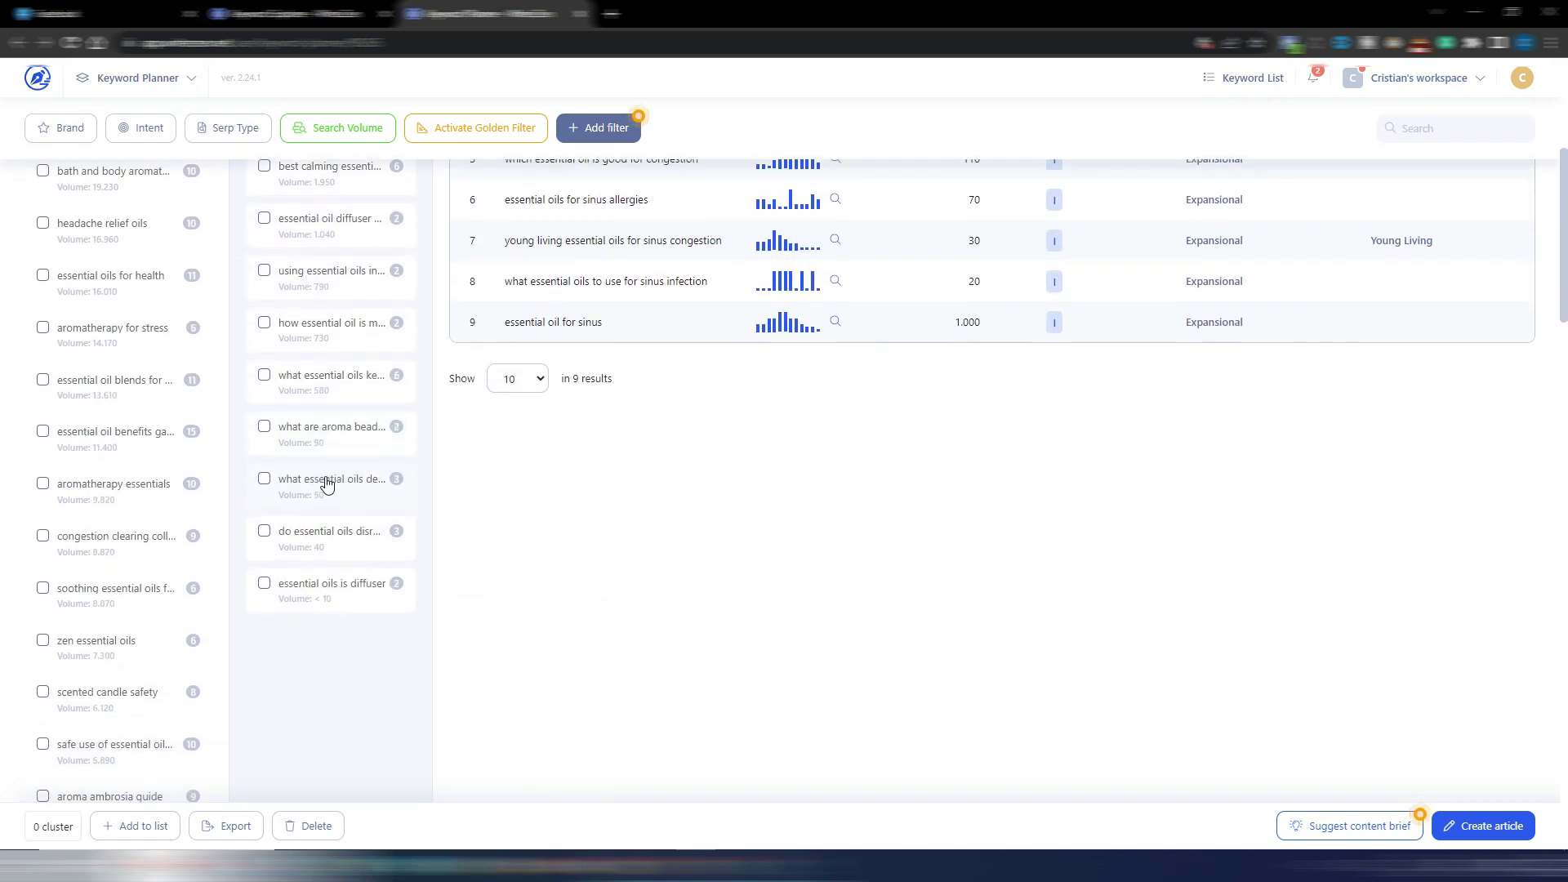
pyautogui.scroll(5, 326, 484)
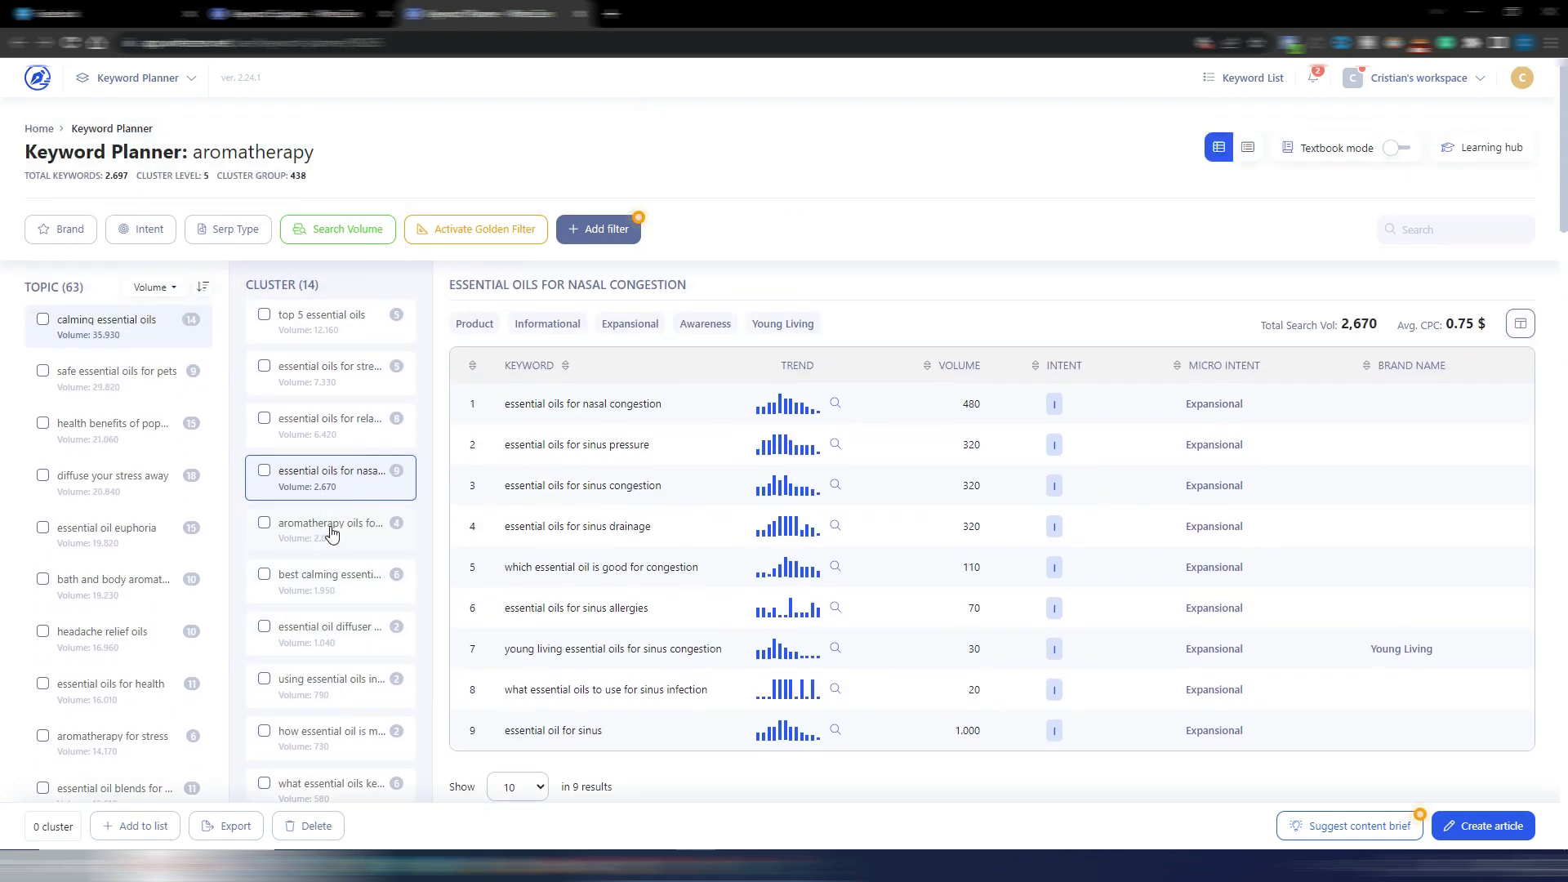
# View the oils for sleep, best calming oils, diffuser sticks and shower clusters.
pyautogui.click(331, 532)
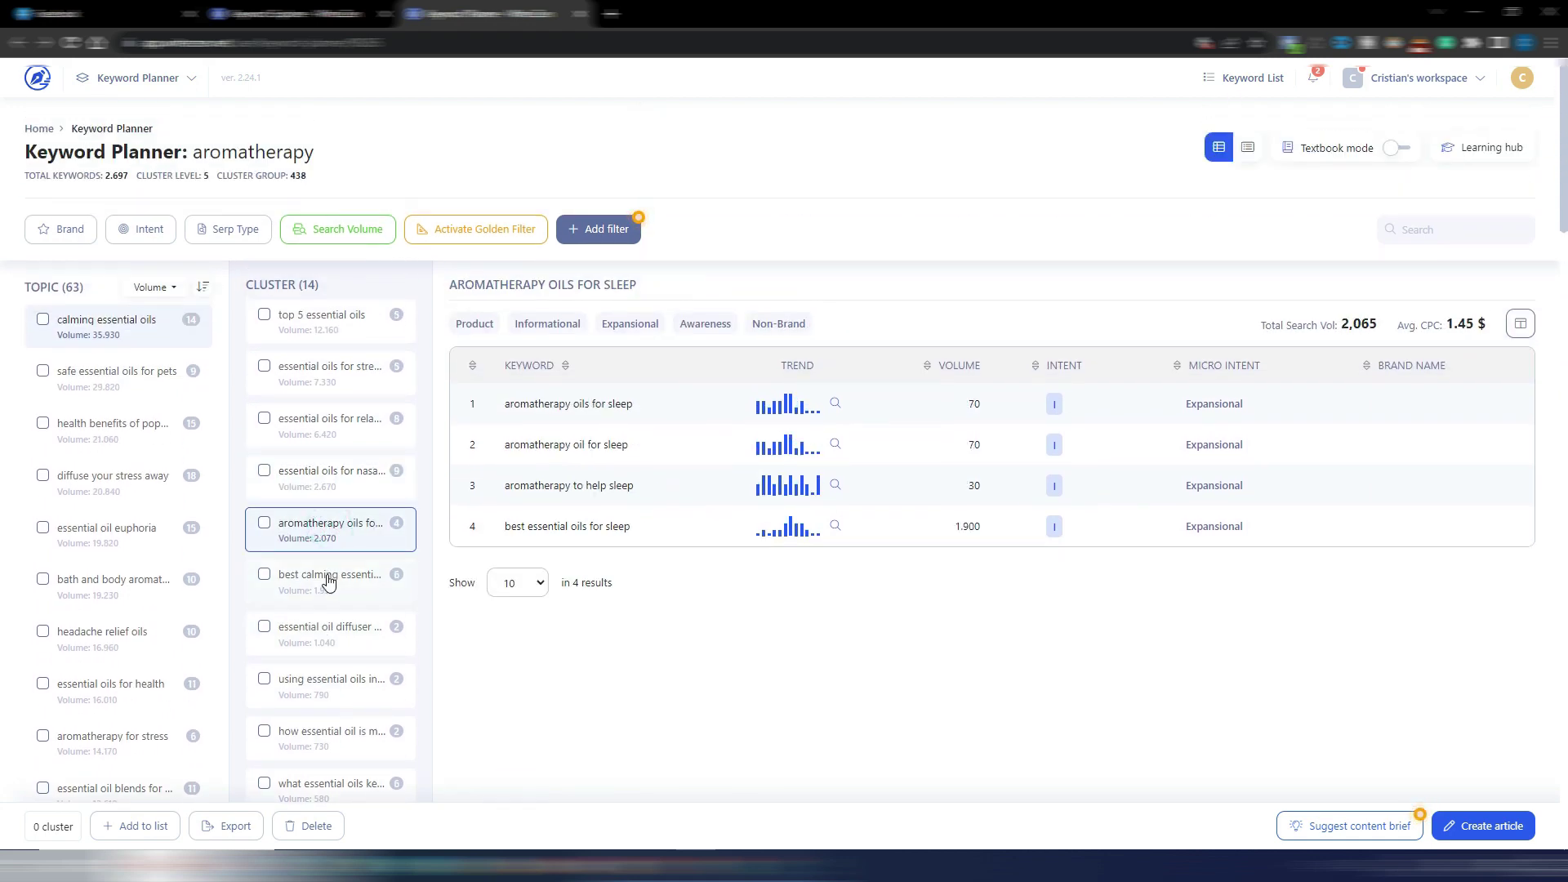
pyautogui.click(328, 581)
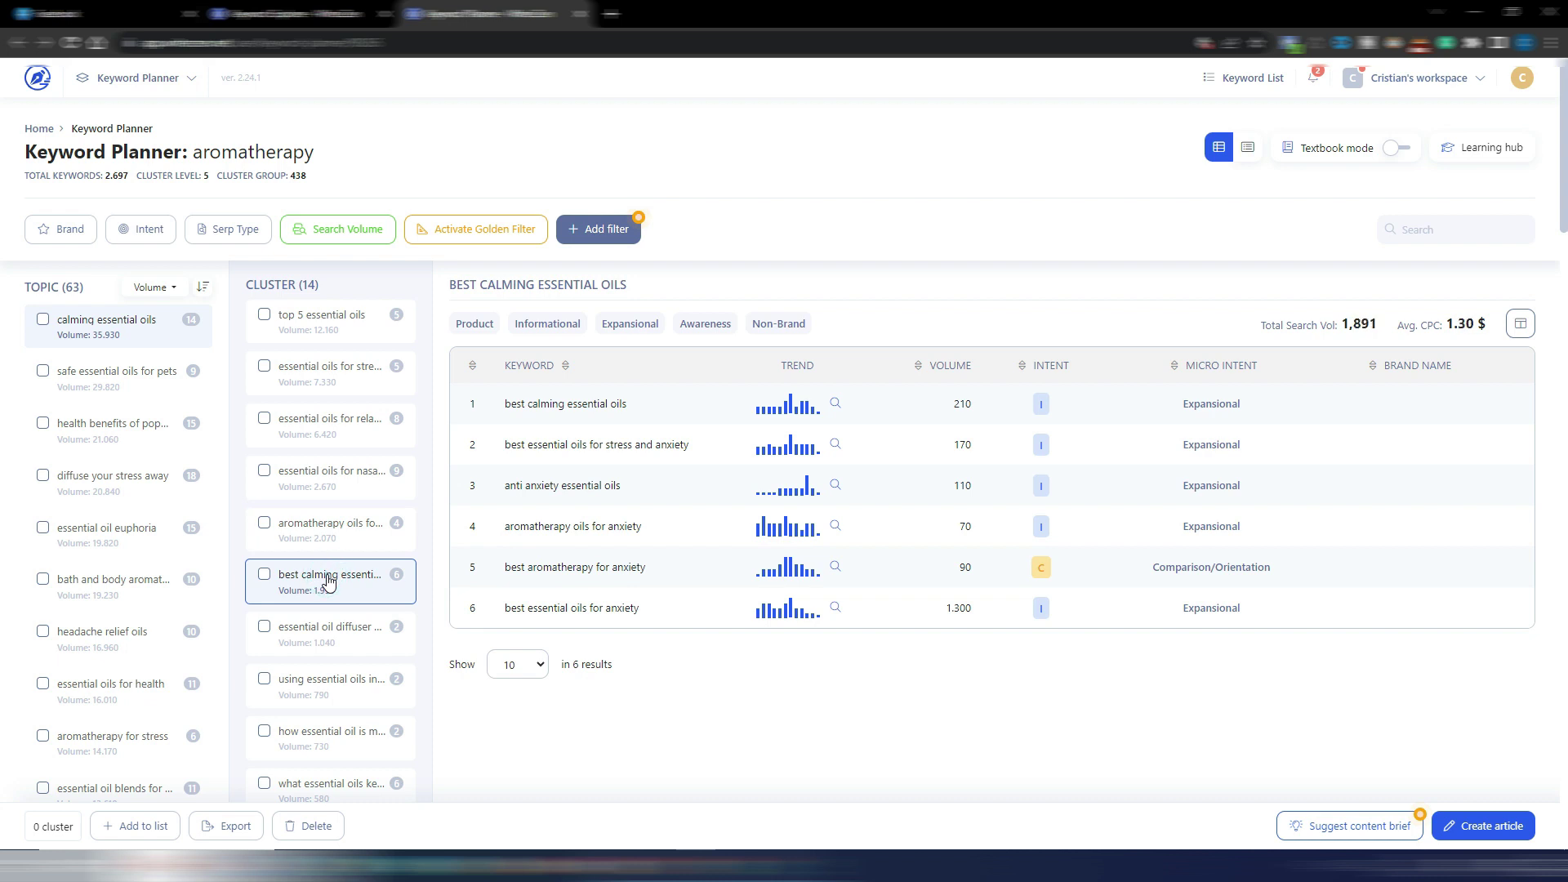
pyautogui.click(333, 631)
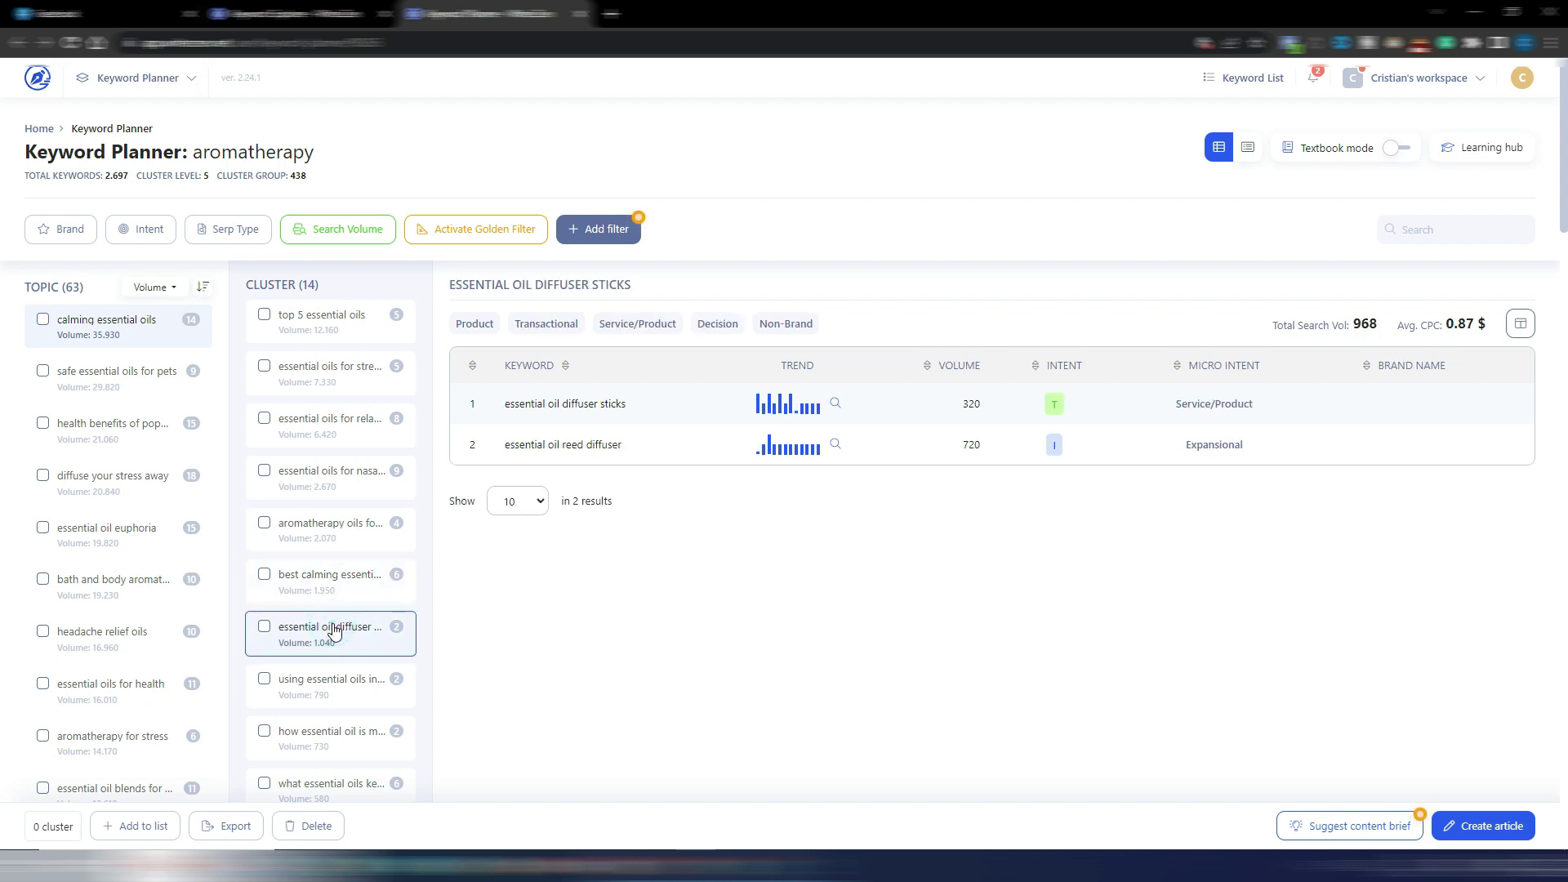
pyautogui.click(333, 686)
pyautogui.scroll(-2, 334, 689)
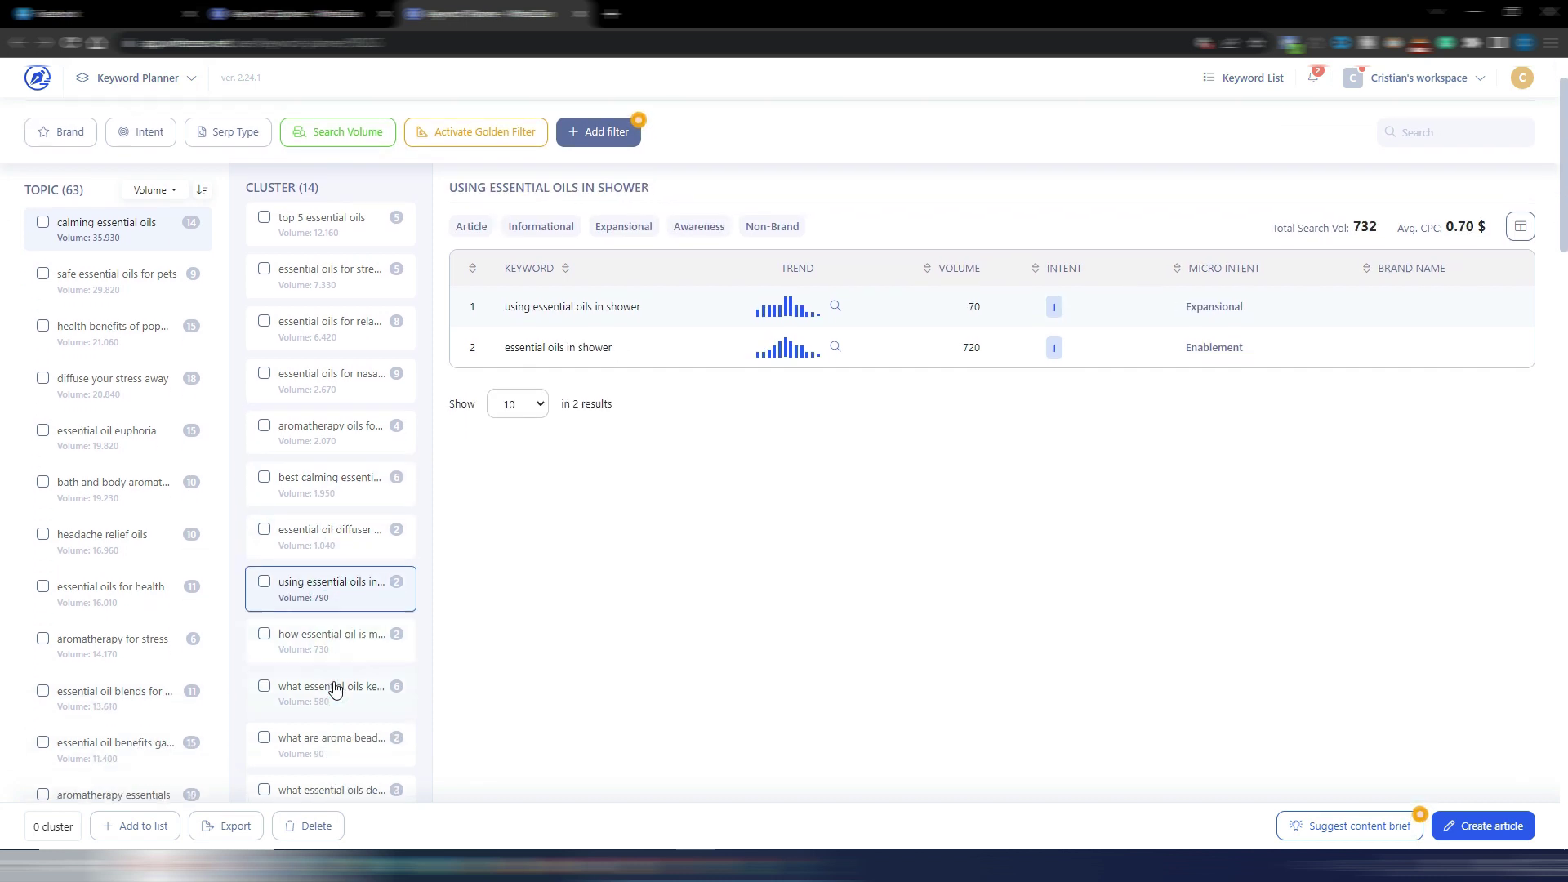
# Check the spider-repelling and aroma beads clusters, then show the top 5 essential oils cluster.
pyautogui.click(337, 580)
pyautogui.click(343, 633)
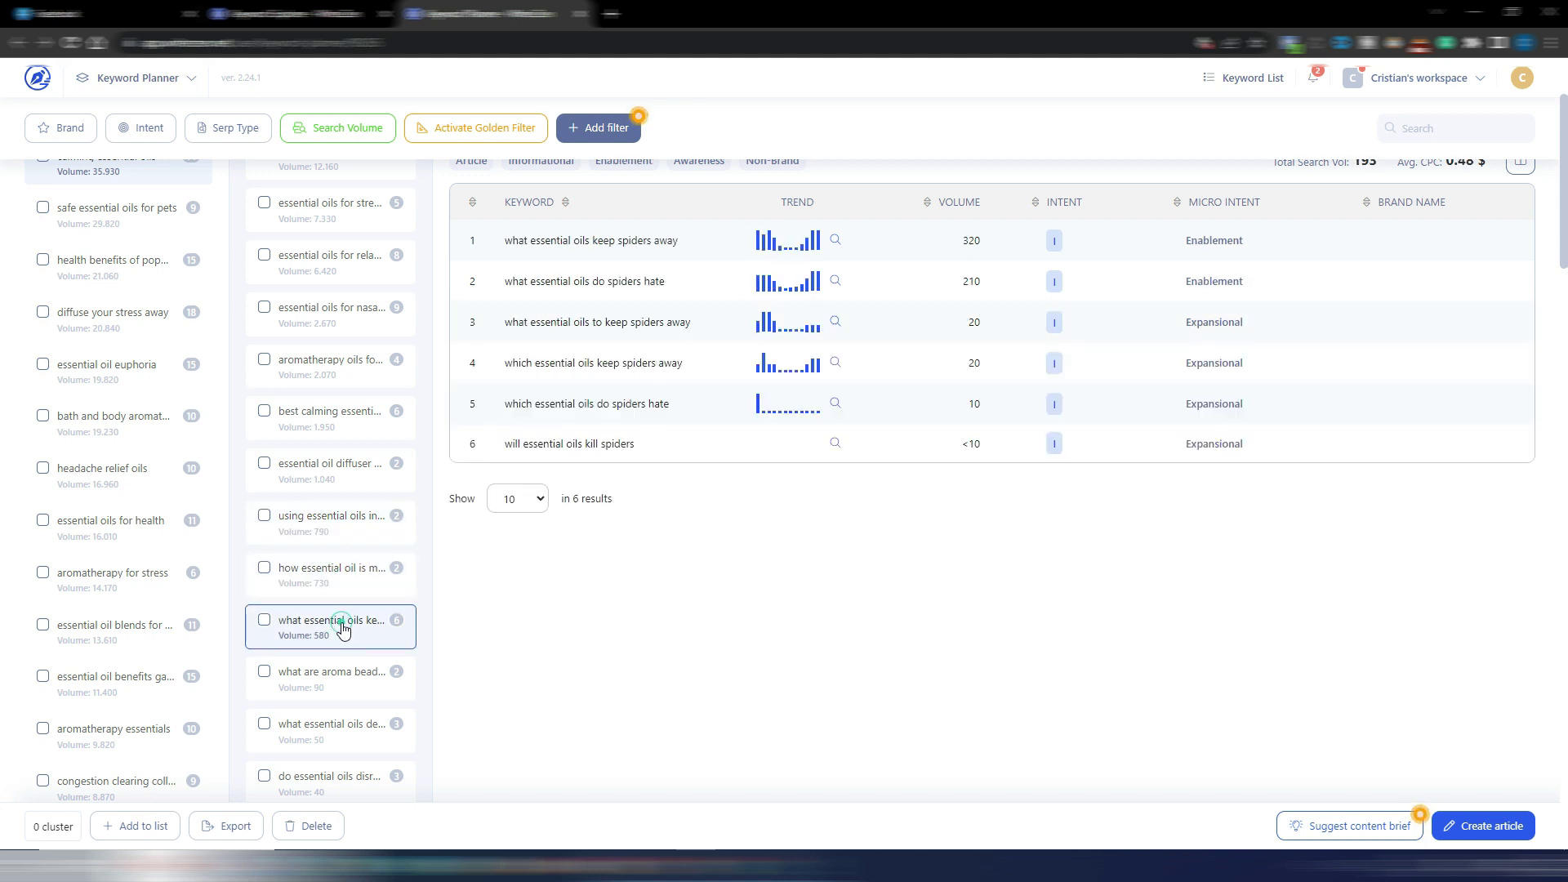
pyautogui.click(347, 691)
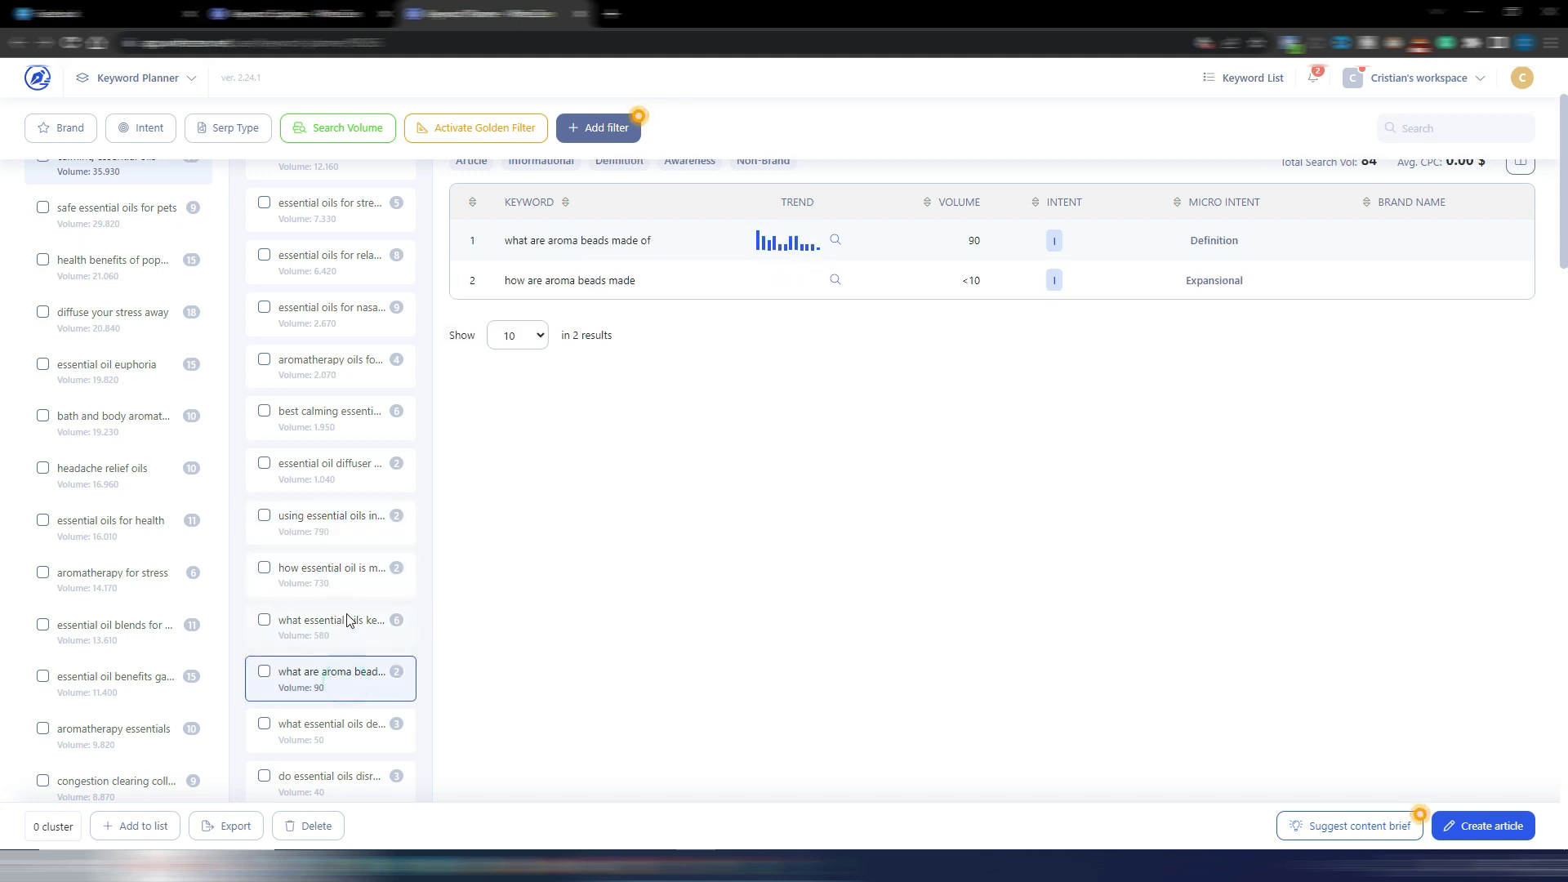
pyautogui.scroll(2, 343, 621)
pyautogui.scroll(-1, 335, 303)
pyautogui.scroll(1, 335, 304)
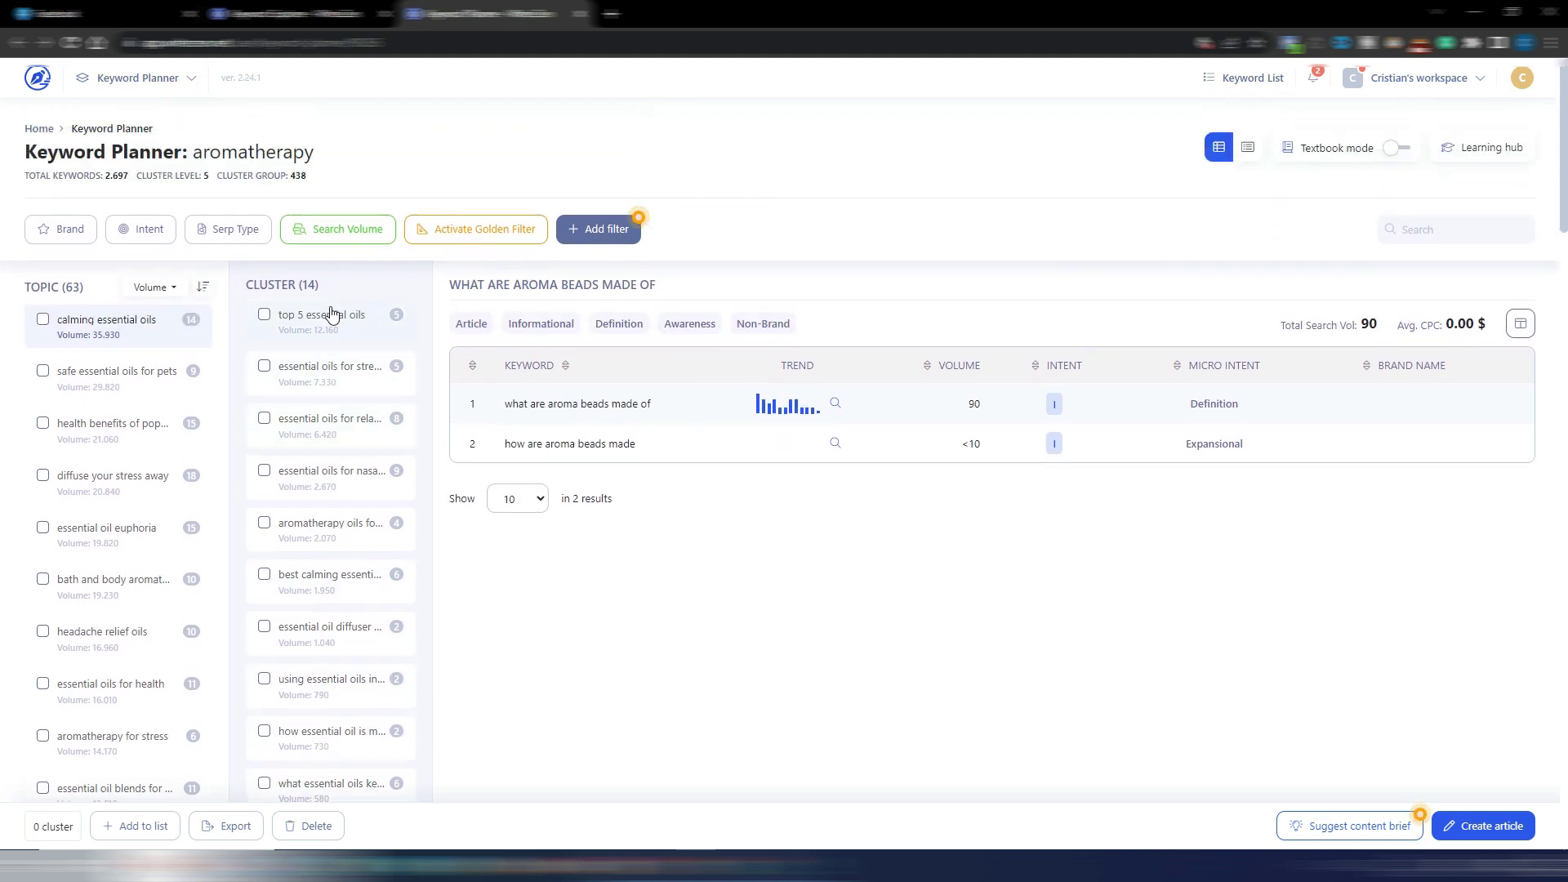
pyautogui.click(330, 314)
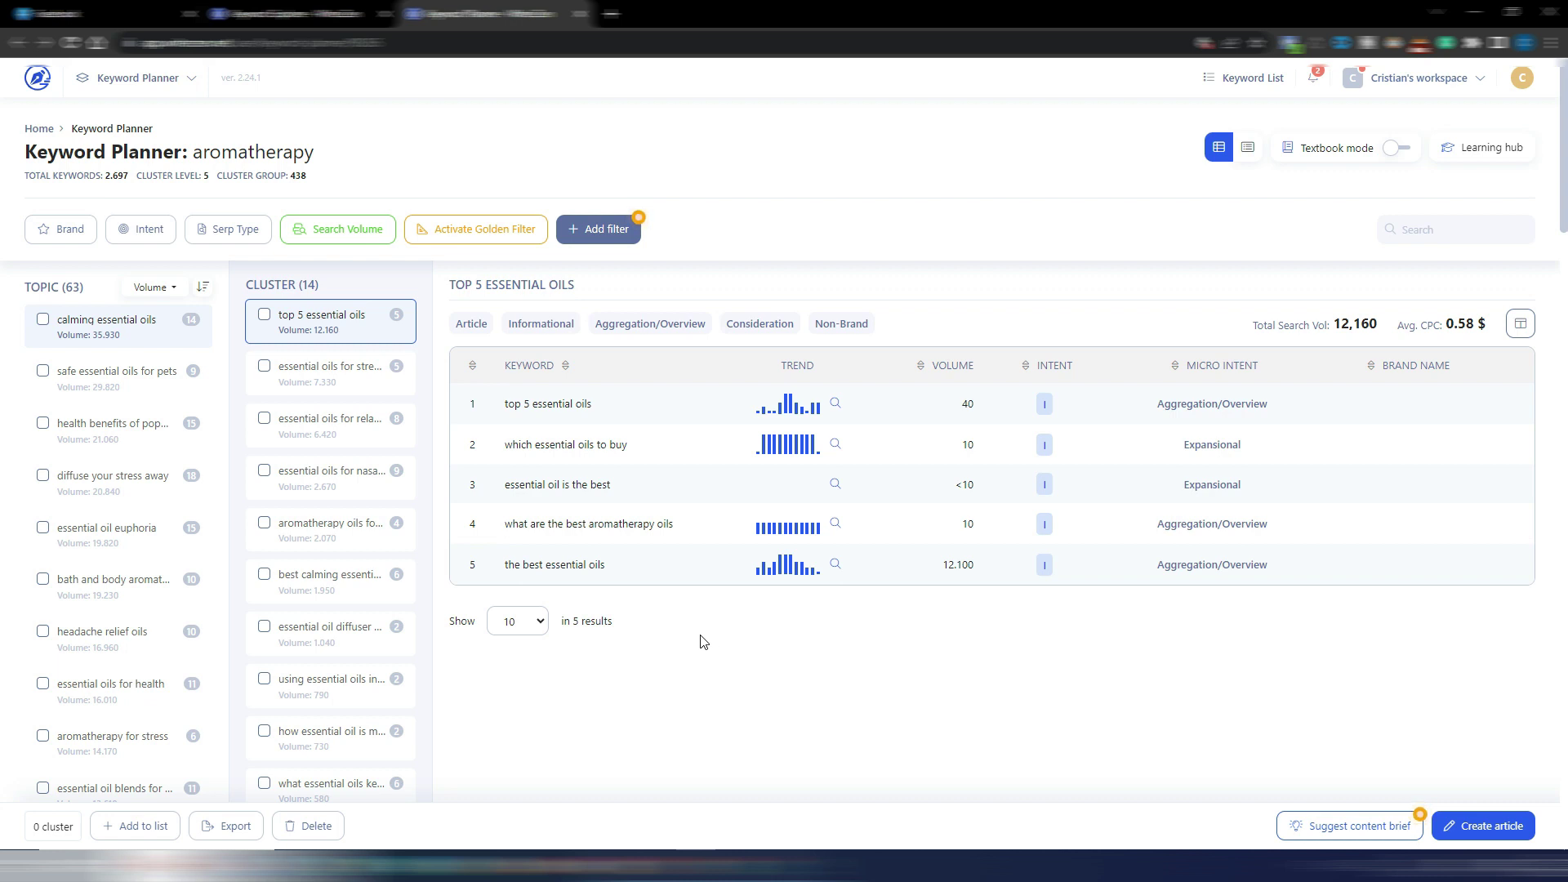
pyautogui.click(106, 477)
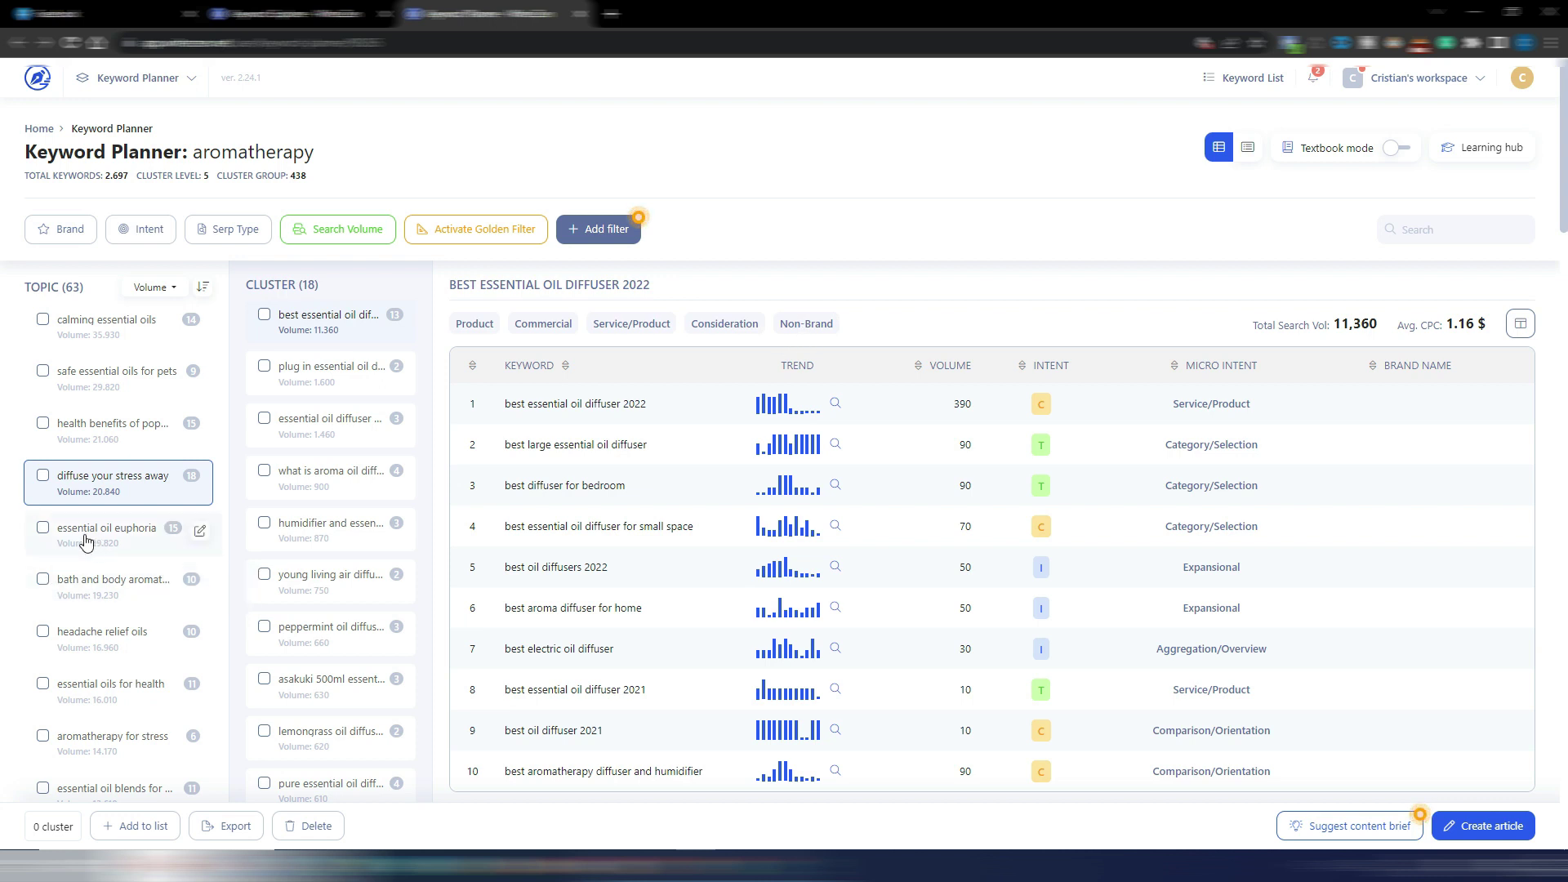
pyautogui.click(101, 592)
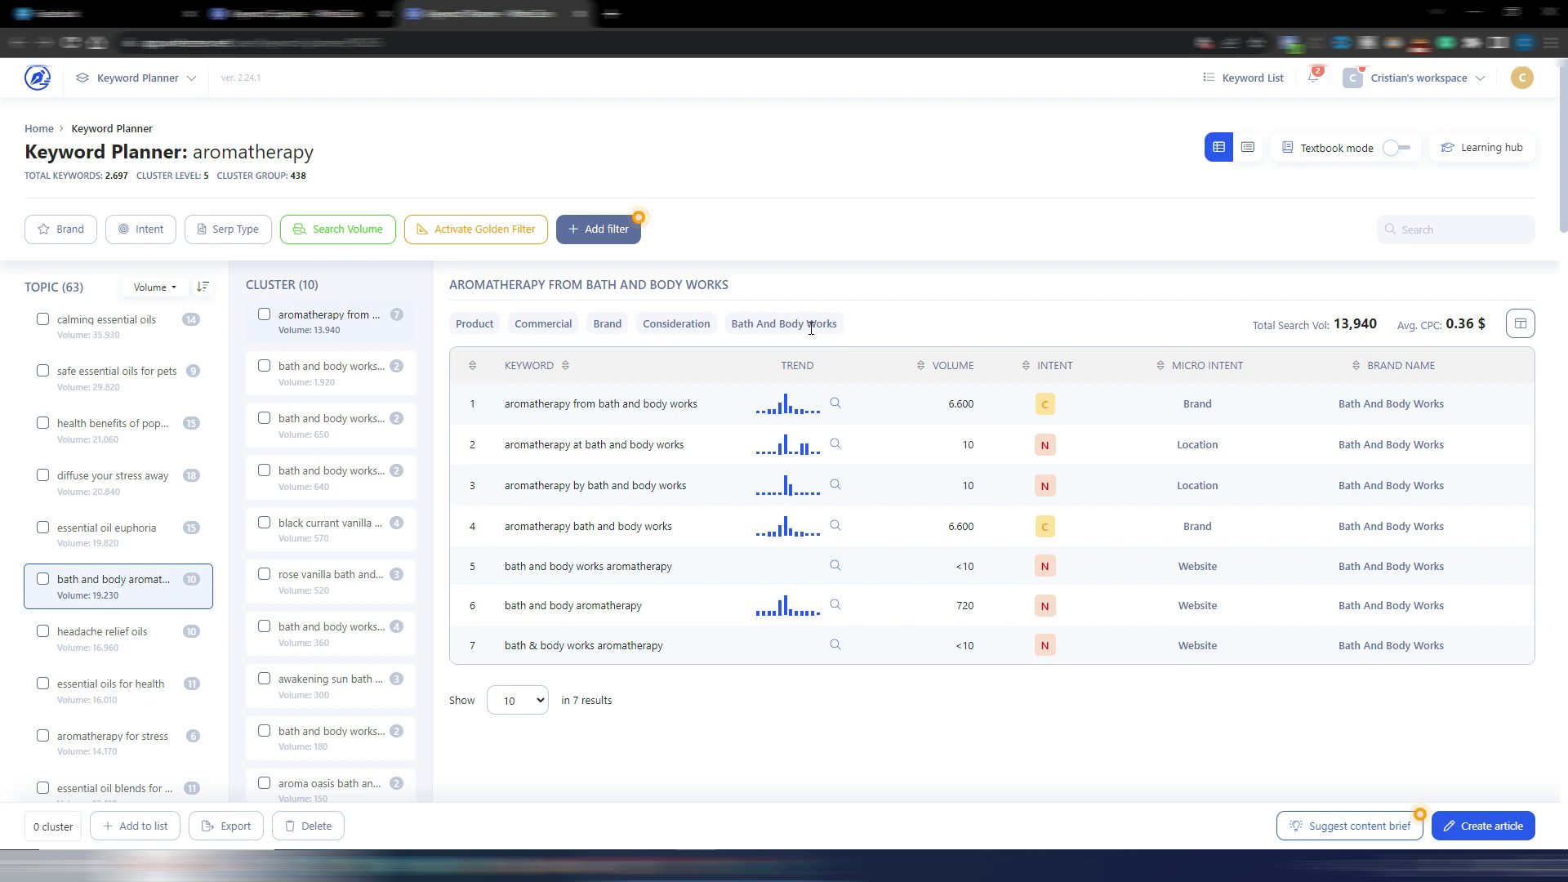
pyautogui.click(96, 323)
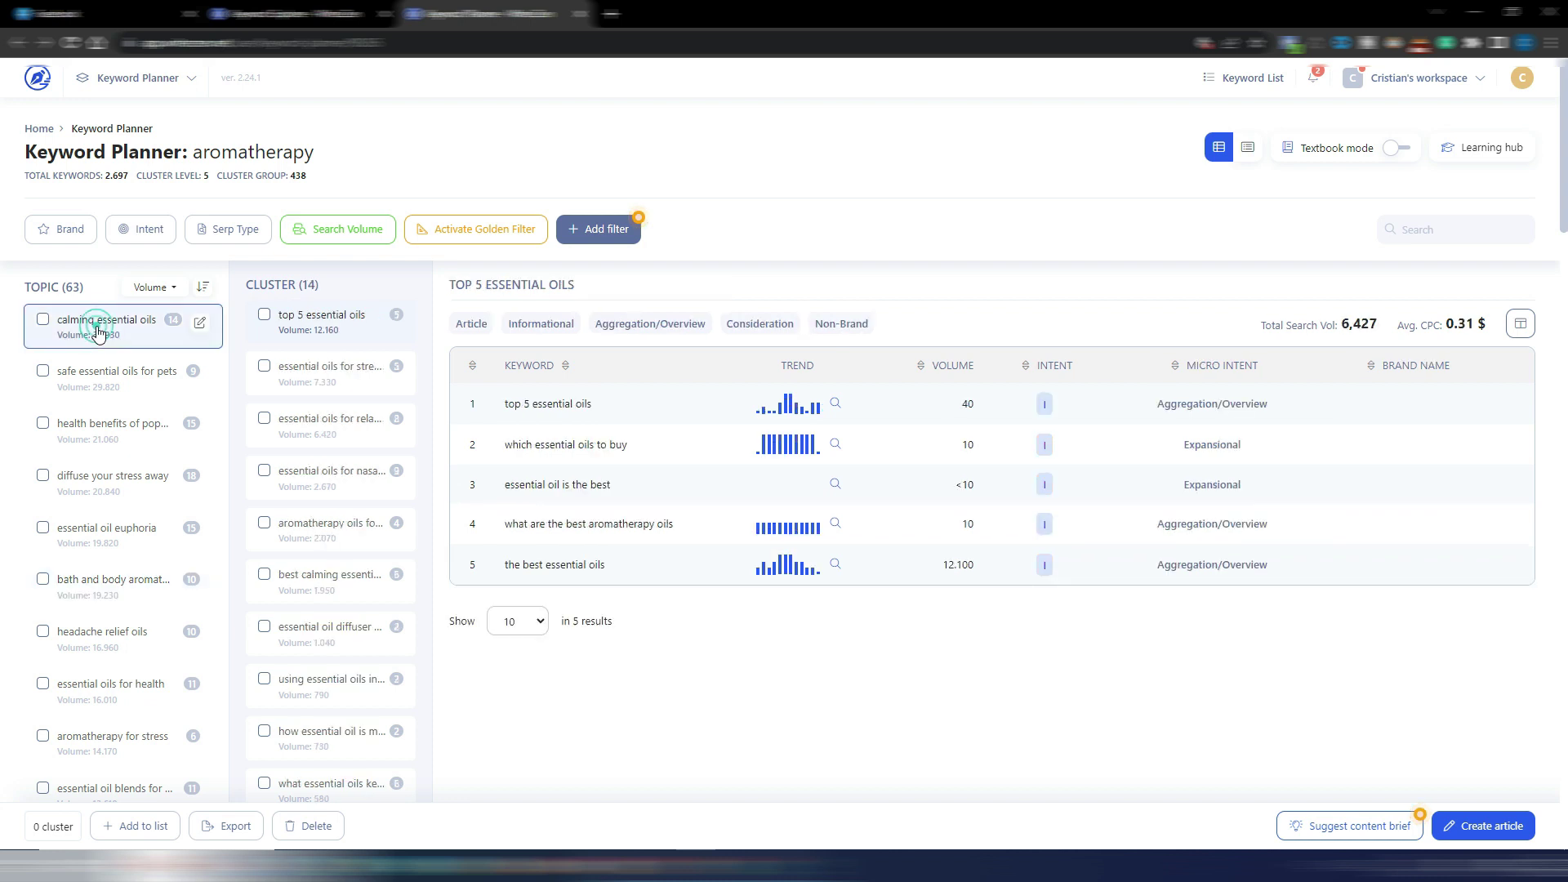
pyautogui.click(67, 232)
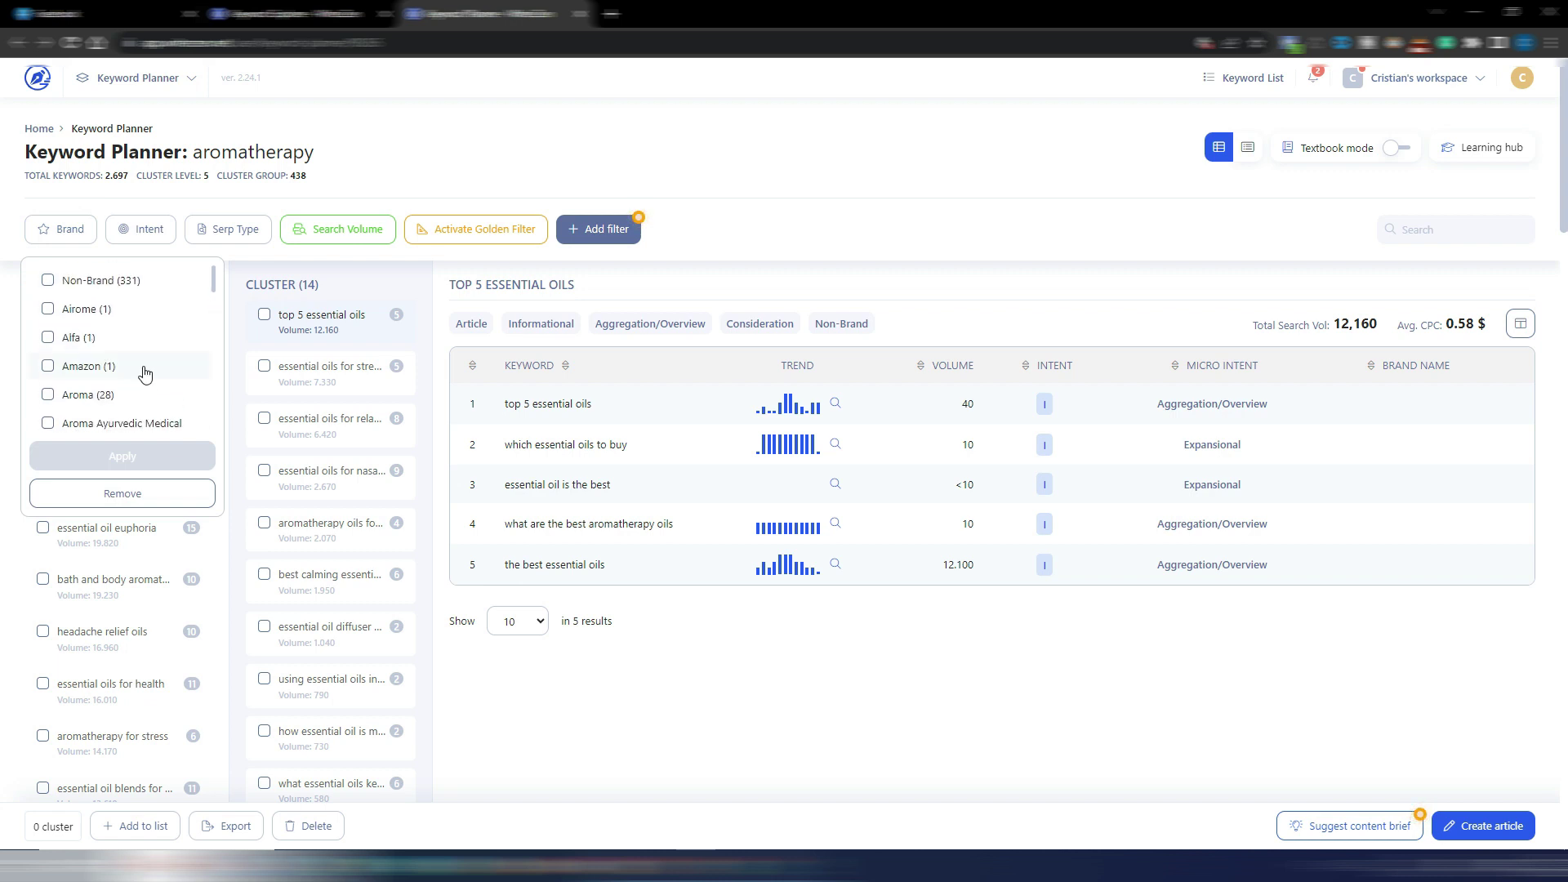
pyautogui.click(49, 367)
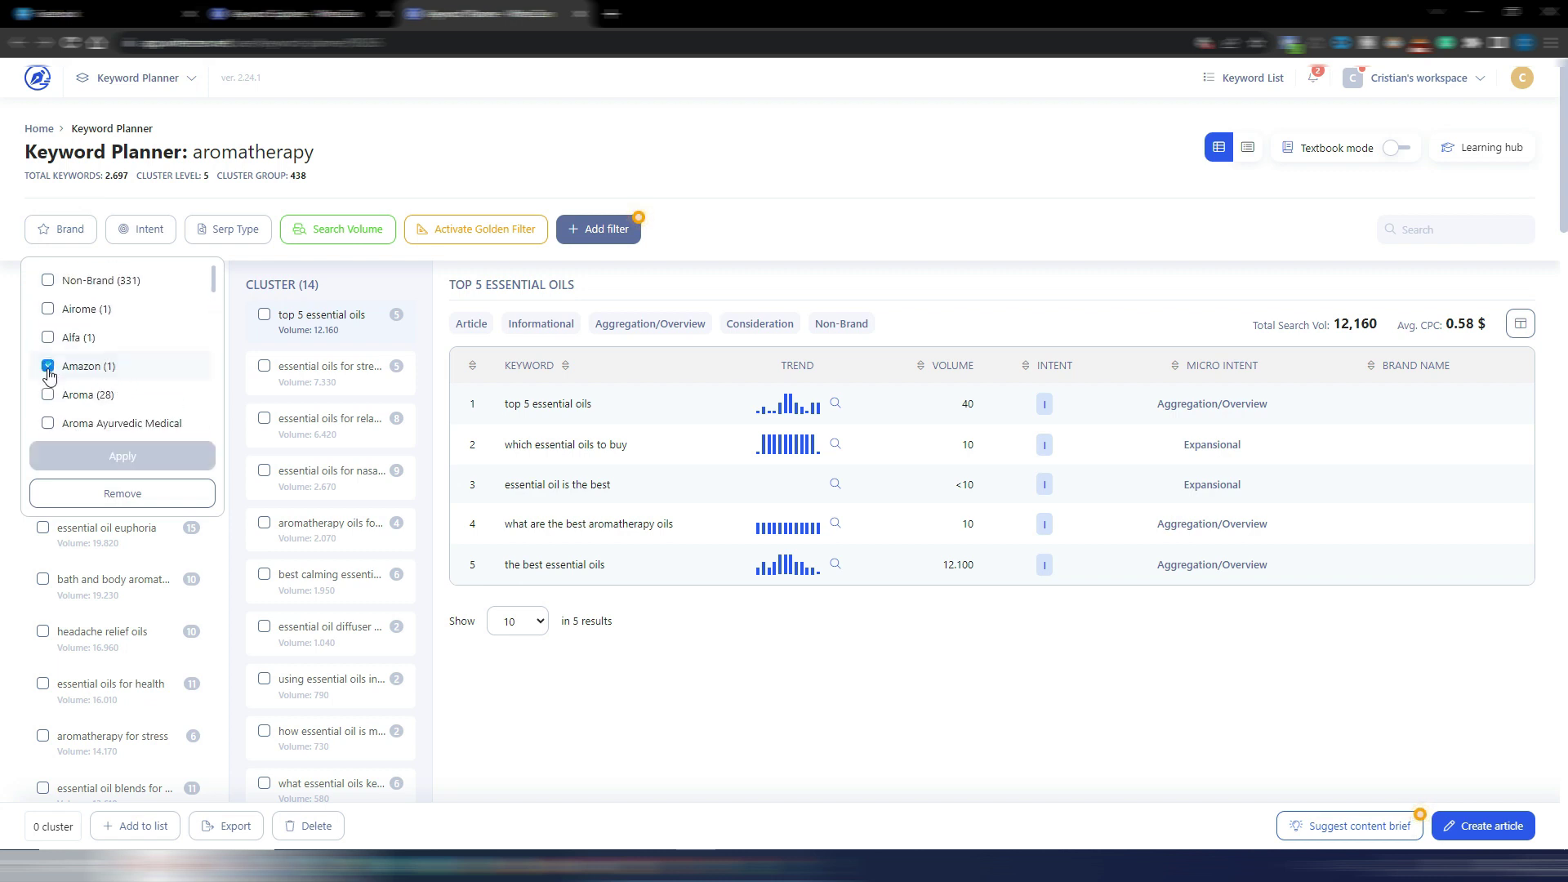
pyautogui.click(123, 456)
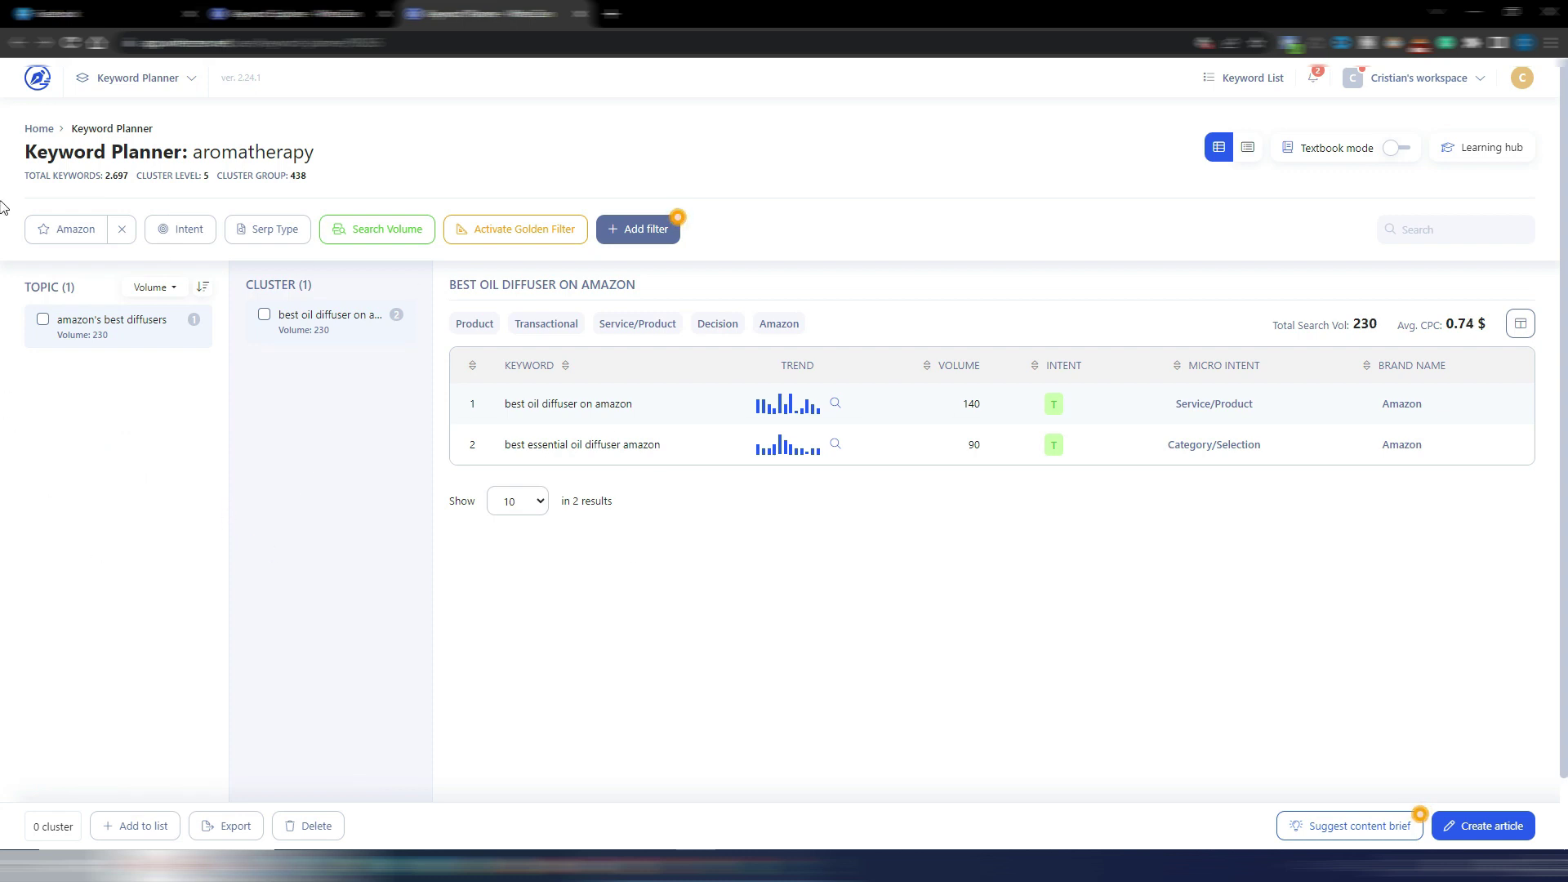
pyautogui.click(127, 233)
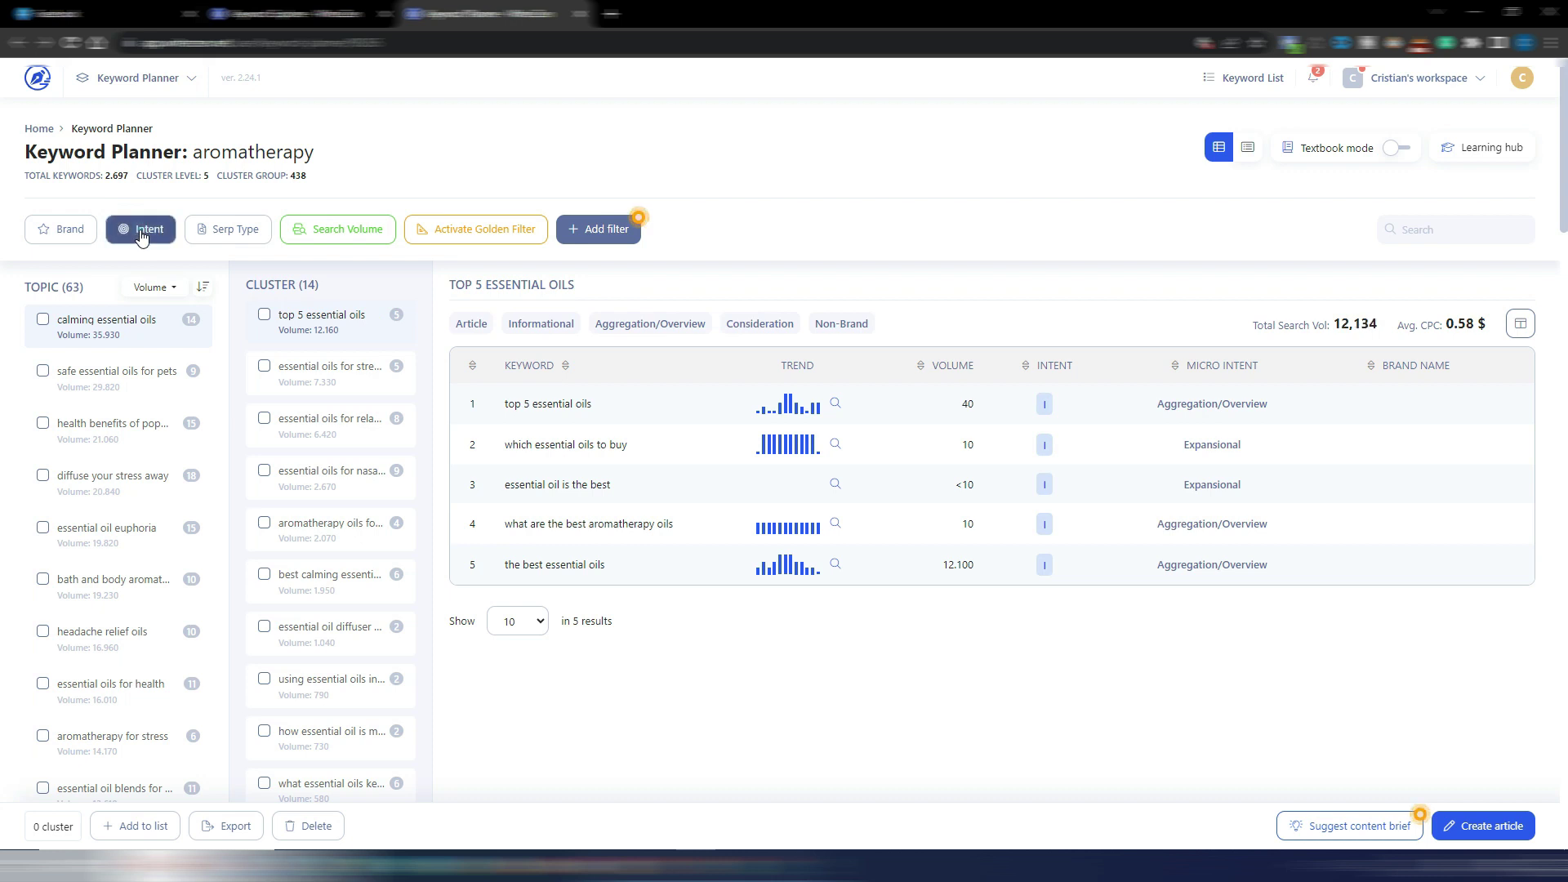
# Filter the keywords to Informational search intent.
pyautogui.click(144, 230)
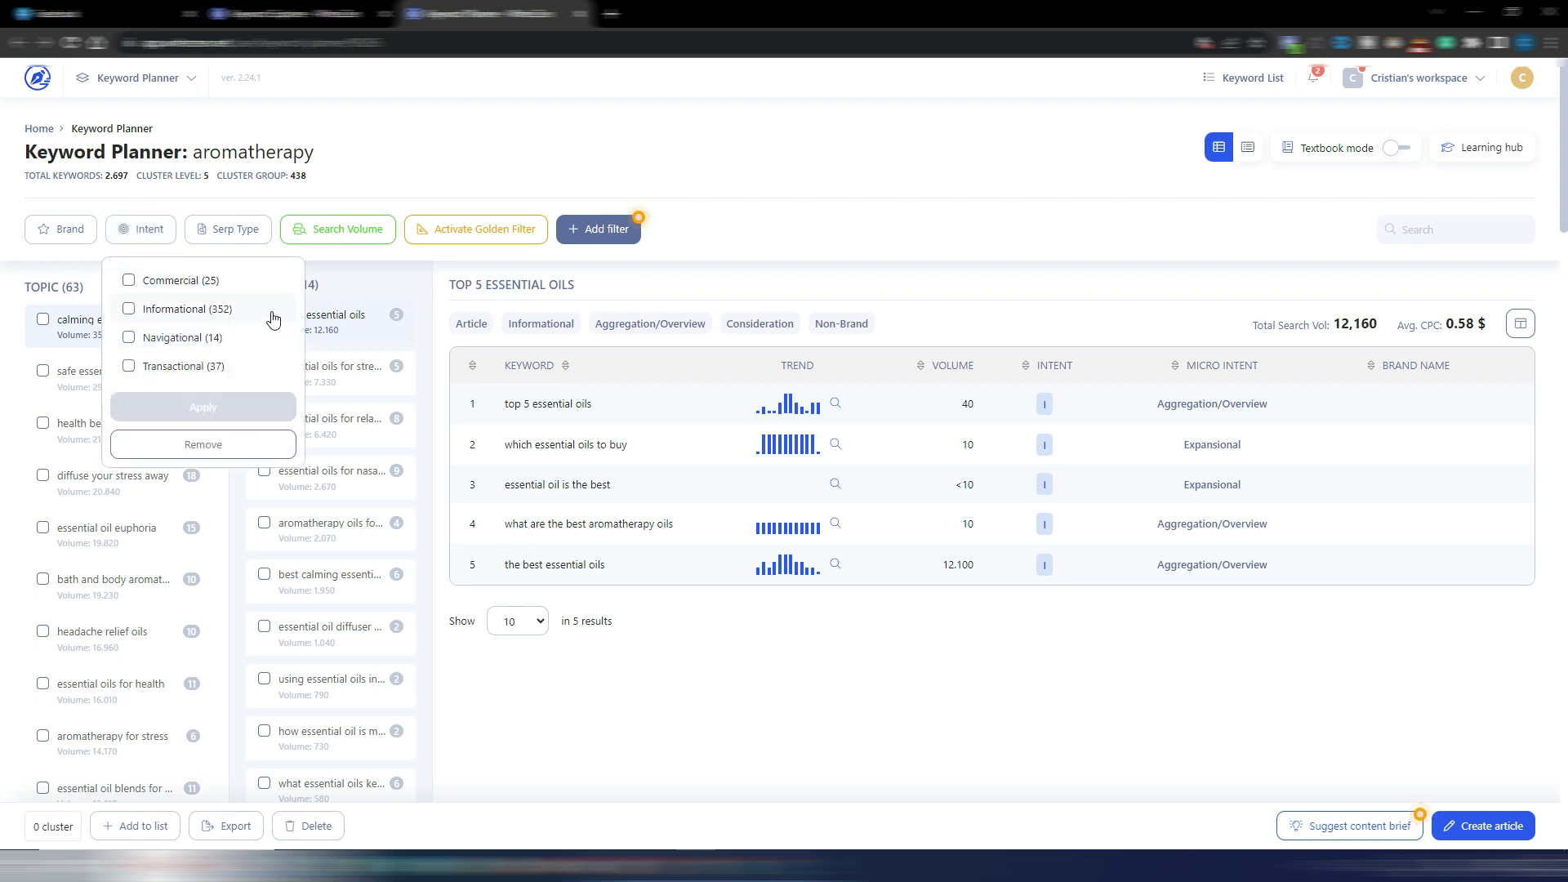
pyautogui.click(130, 310)
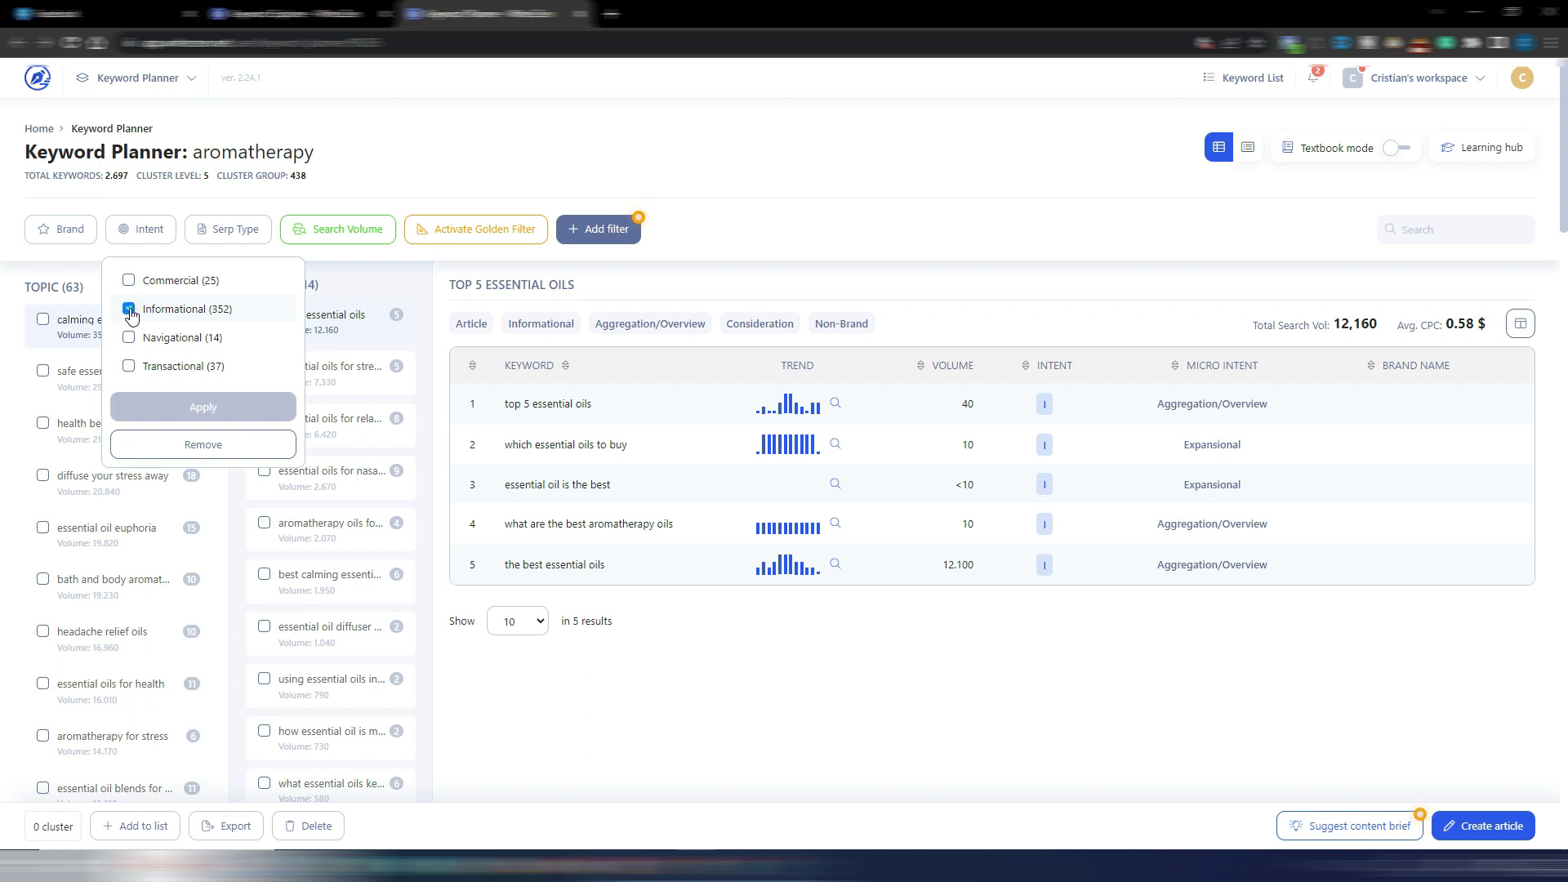
pyautogui.click(176, 400)
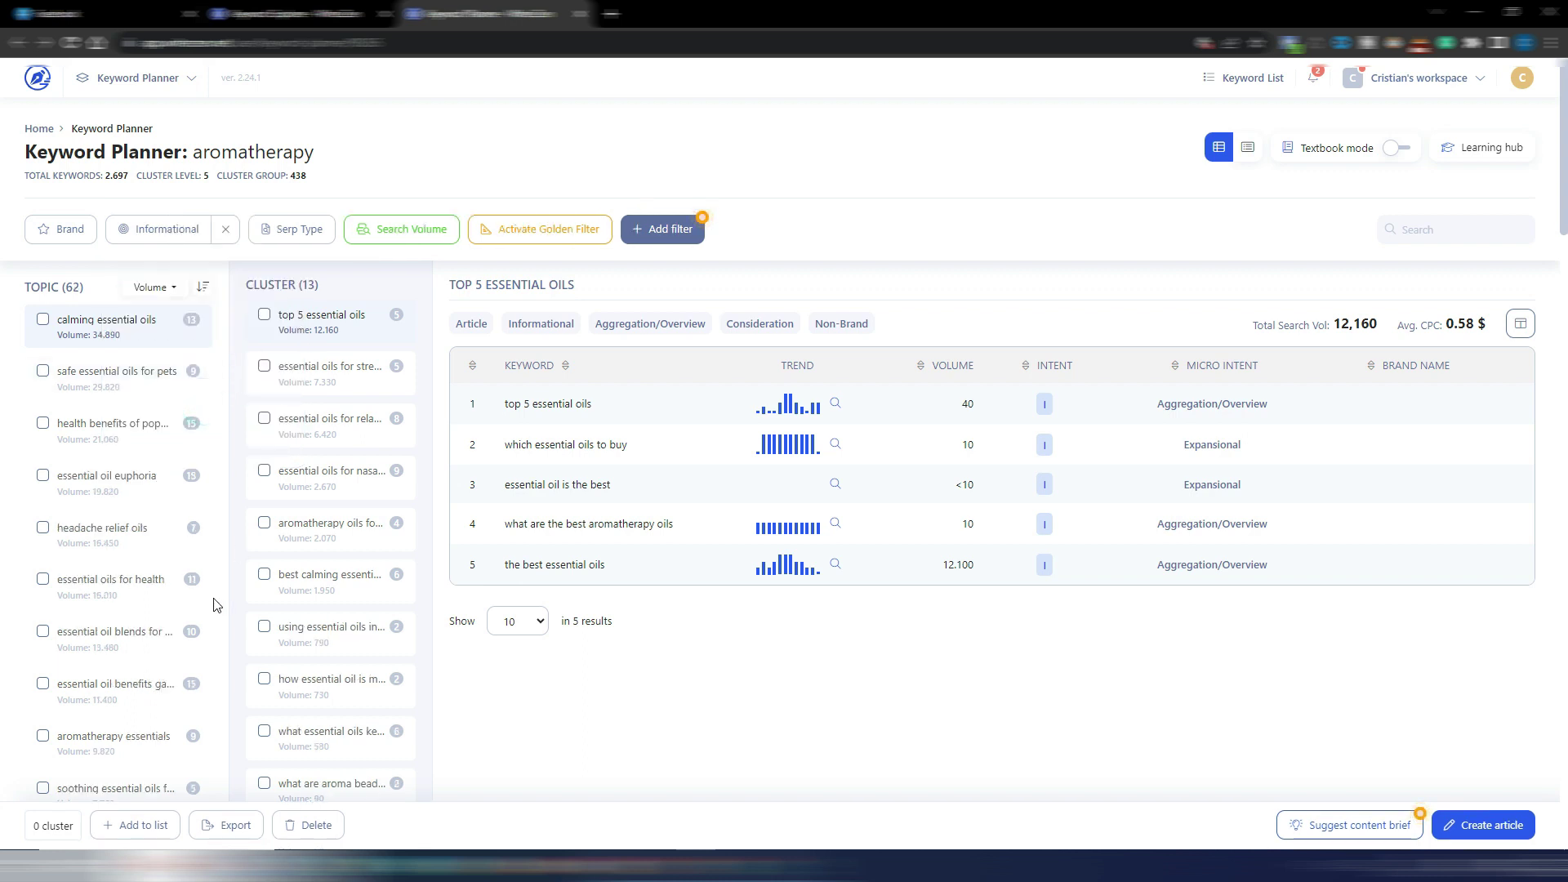
# Add an Article SERP type filter.
pyautogui.click(299, 233)
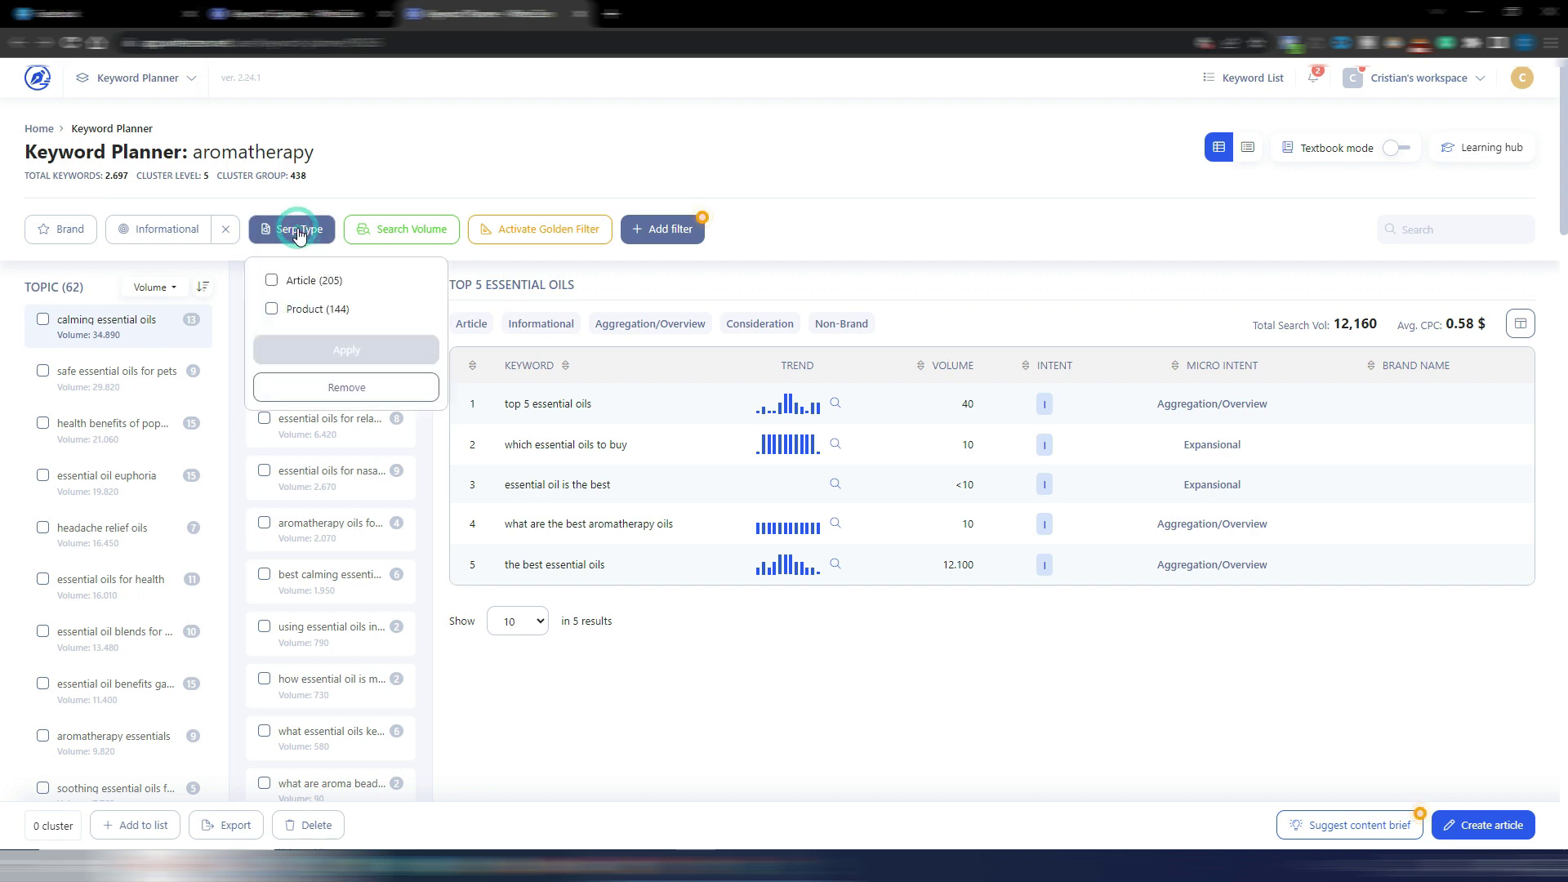
pyautogui.click(273, 282)
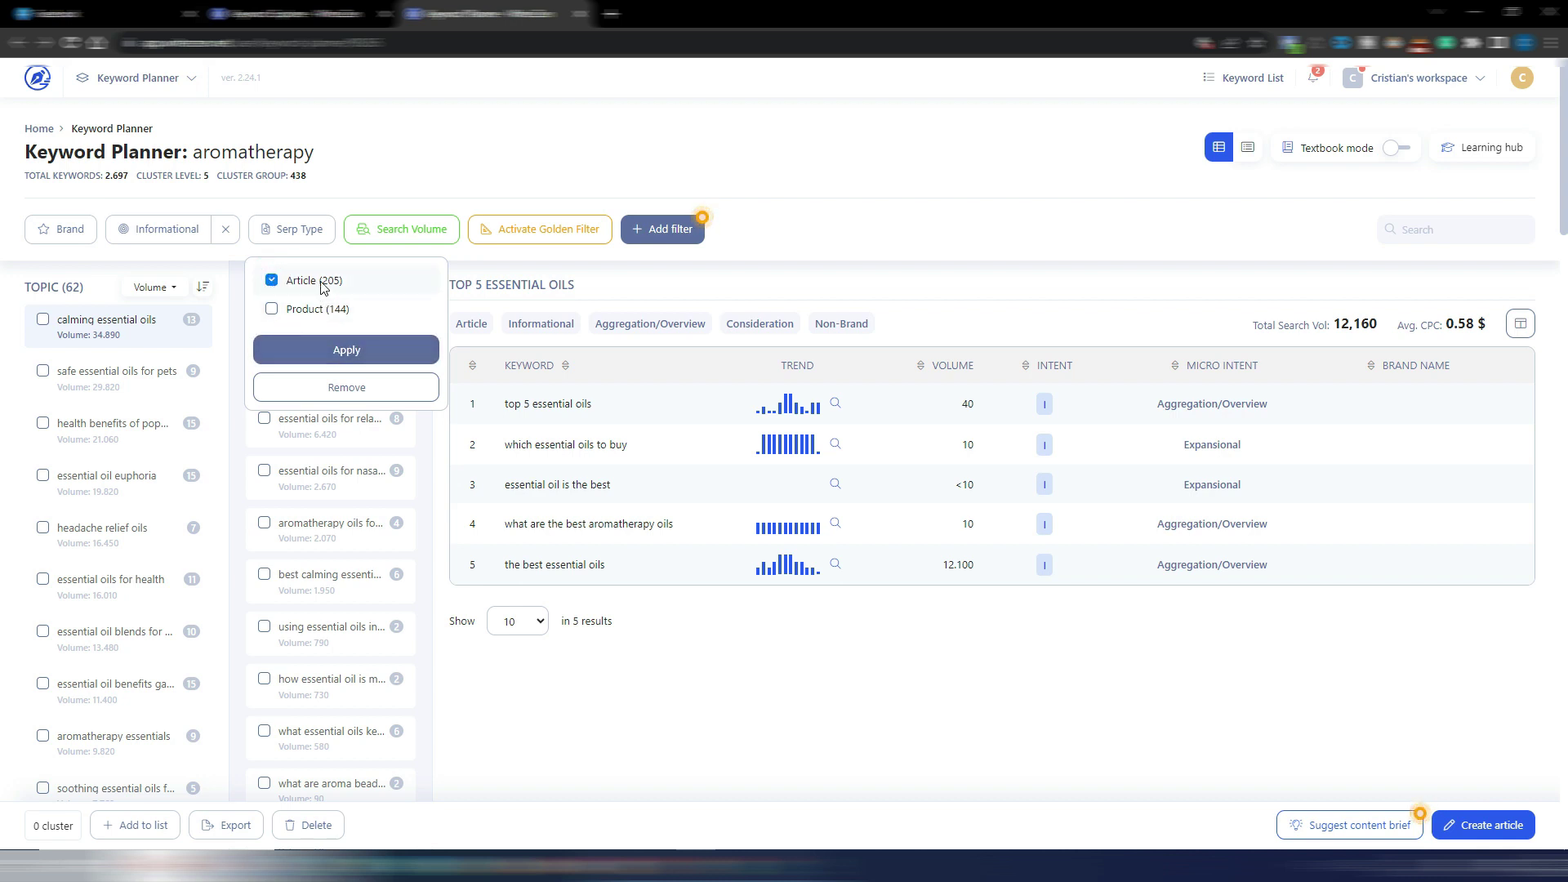
pyautogui.click(343, 350)
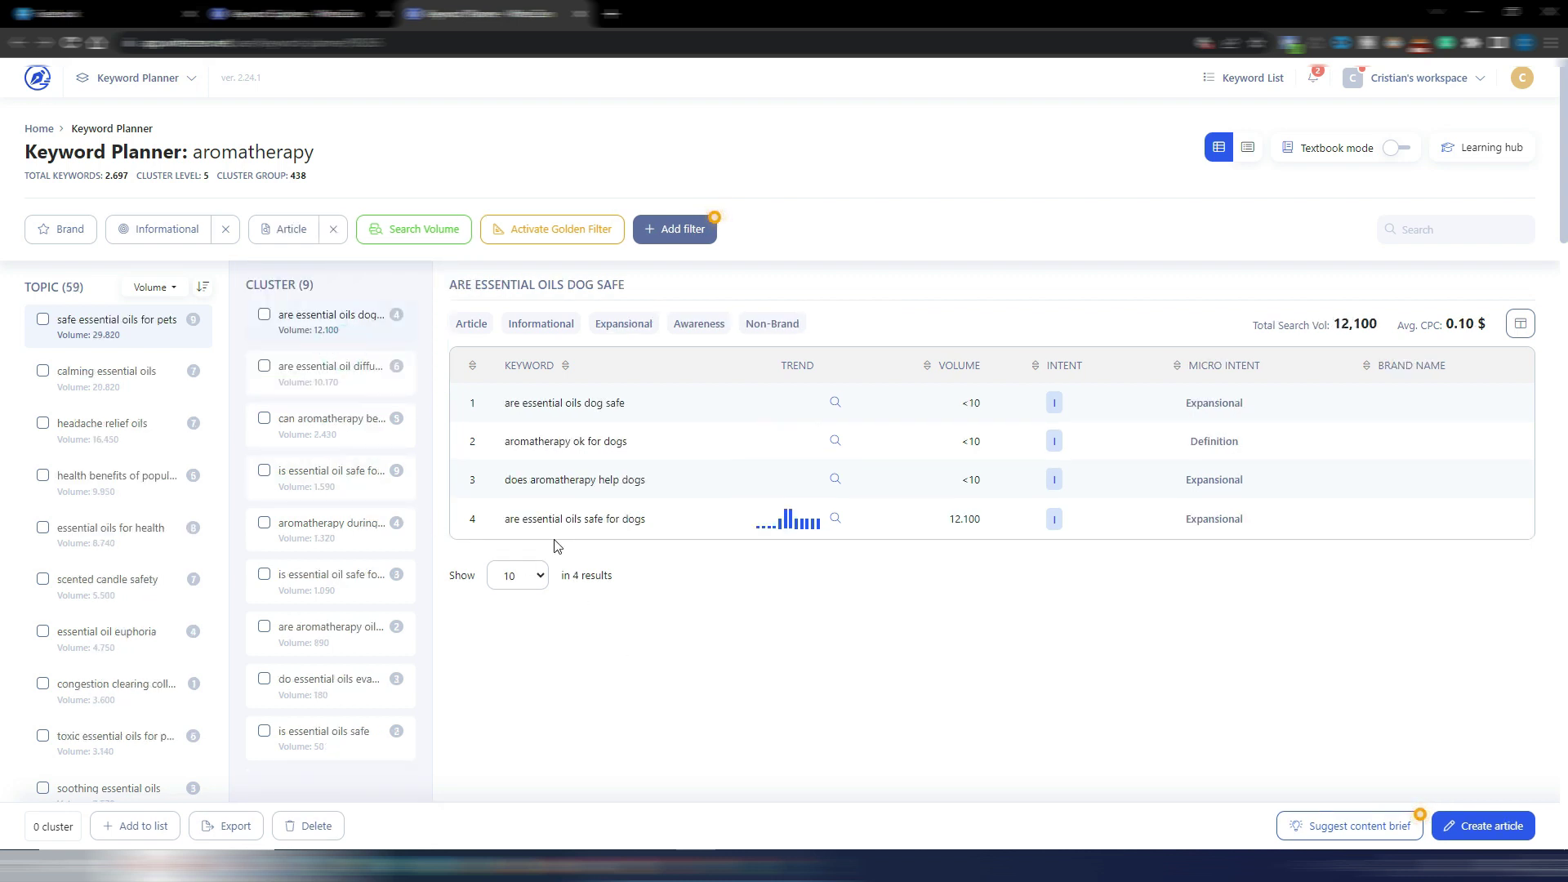
pyautogui.click(427, 235)
# Remove the Search Volume range filter and dismiss the Golden Filter info card.
pyautogui.click(424, 238)
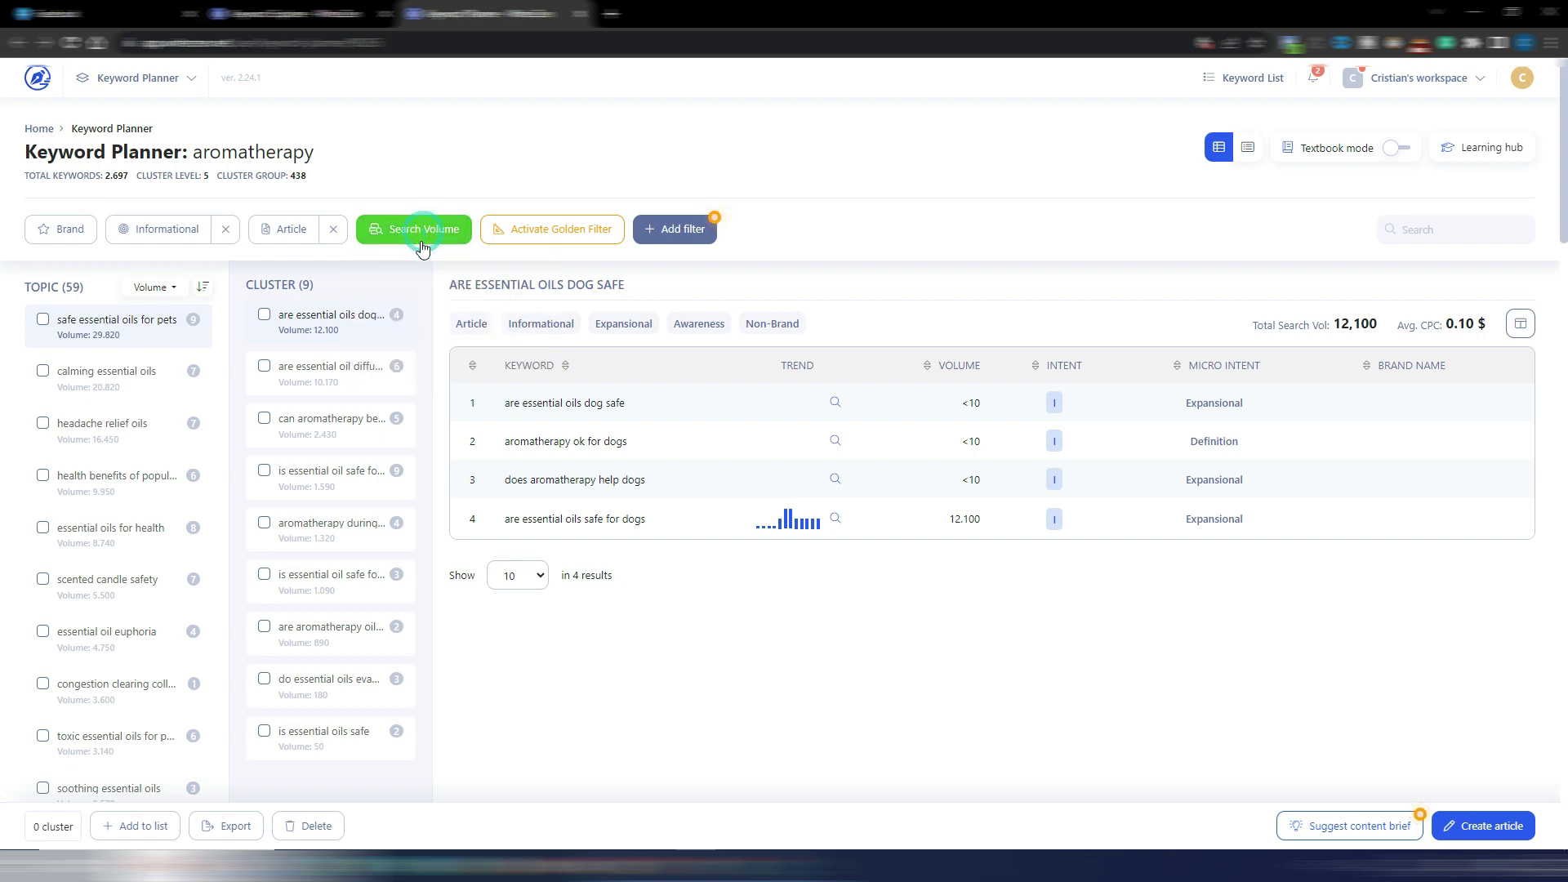
pyautogui.click(558, 237)
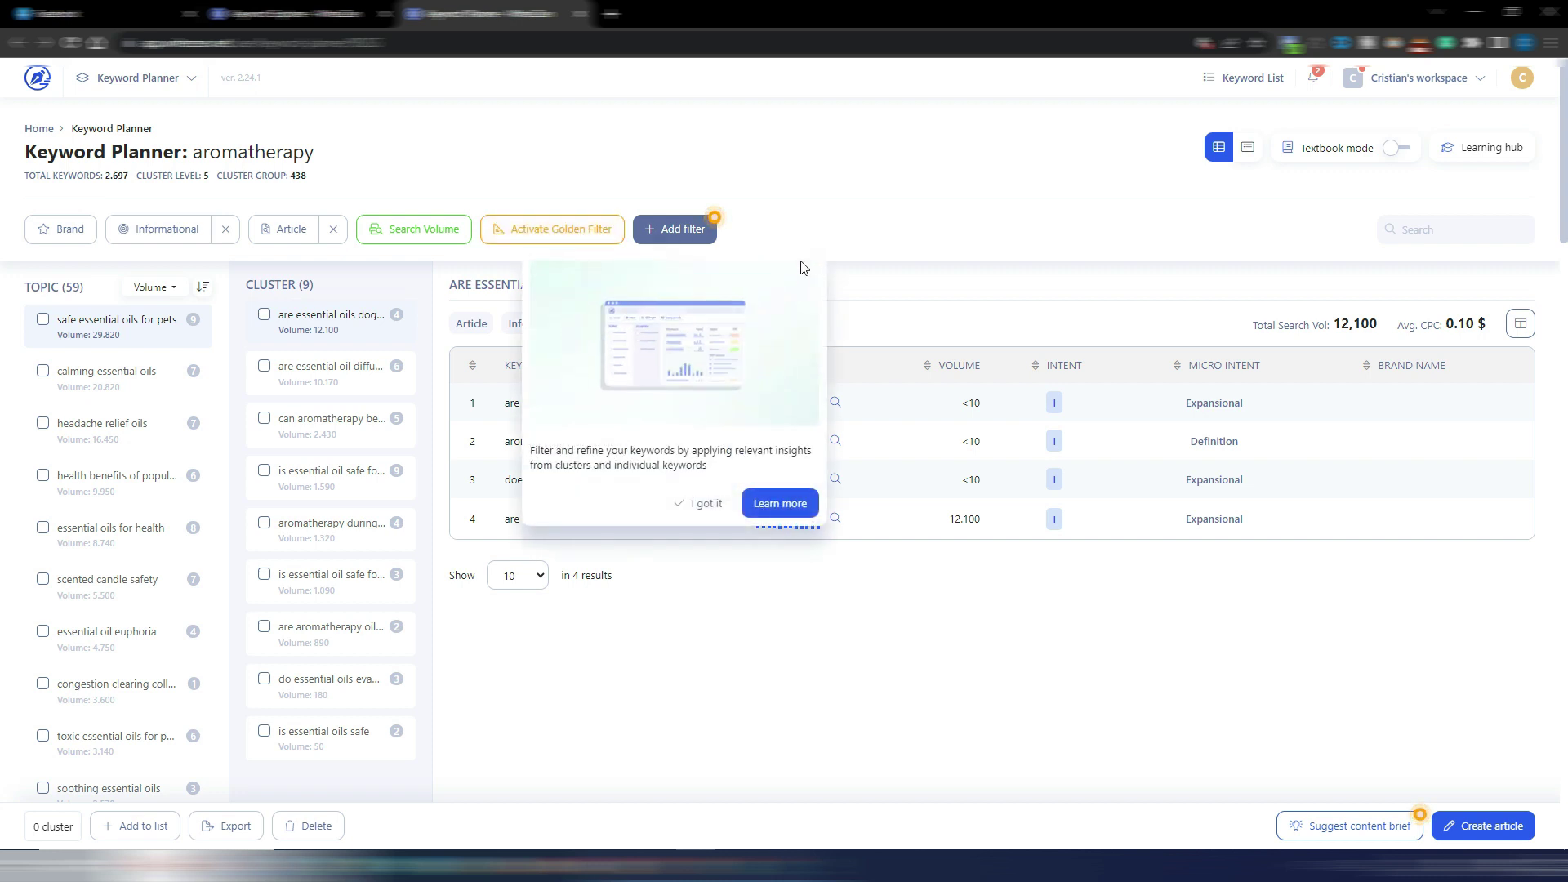
pyautogui.click(984, 278)
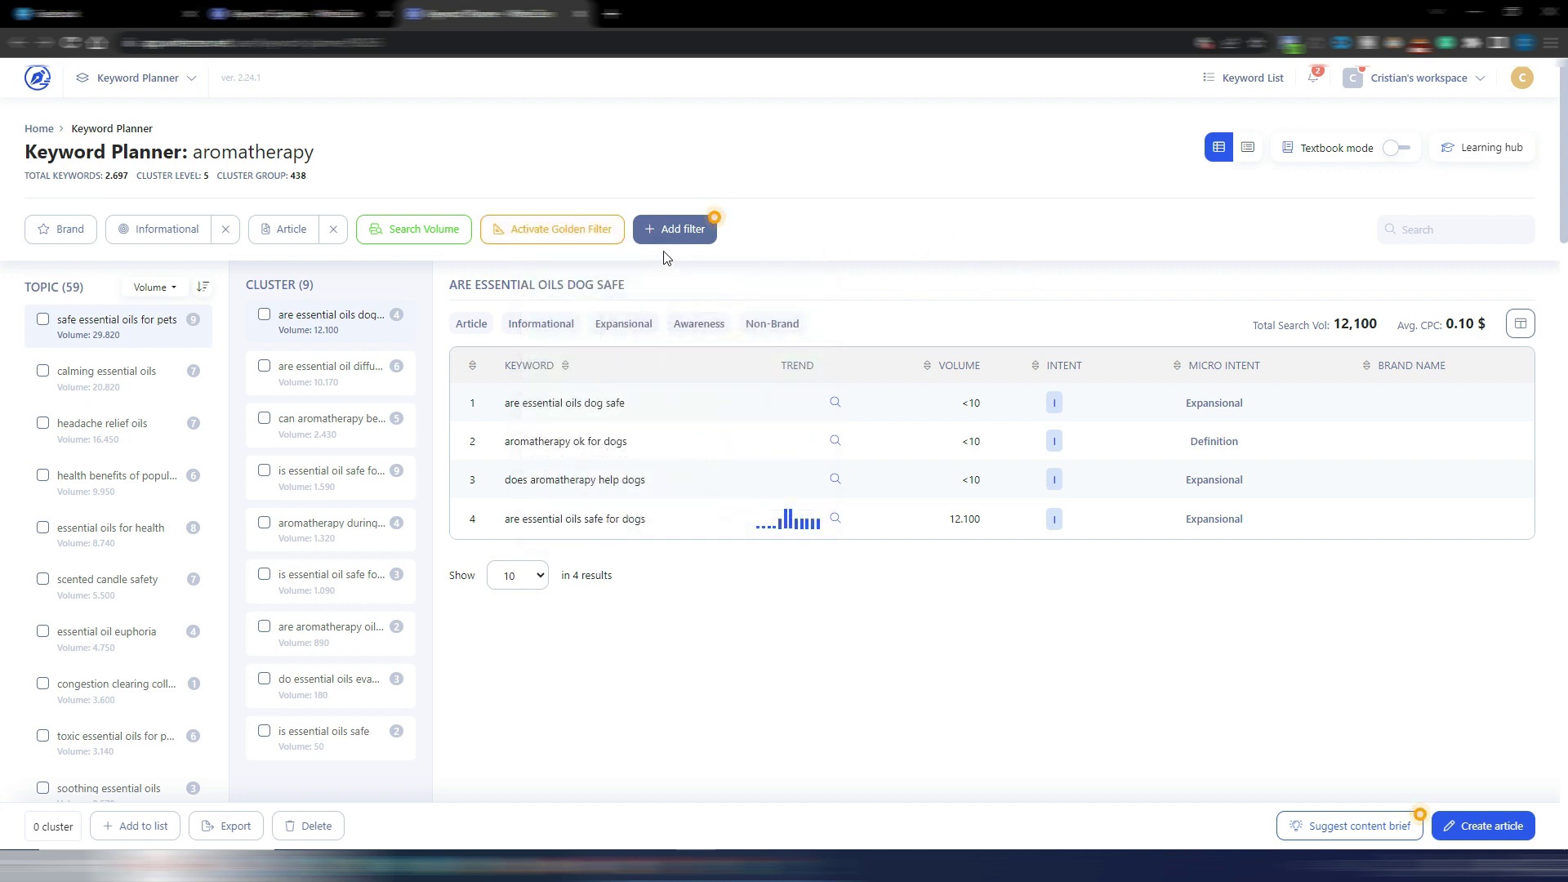
# Add a Buying Journey filter set to Awareness, narrowing the planner to 58 topics.
pyautogui.click(698, 231)
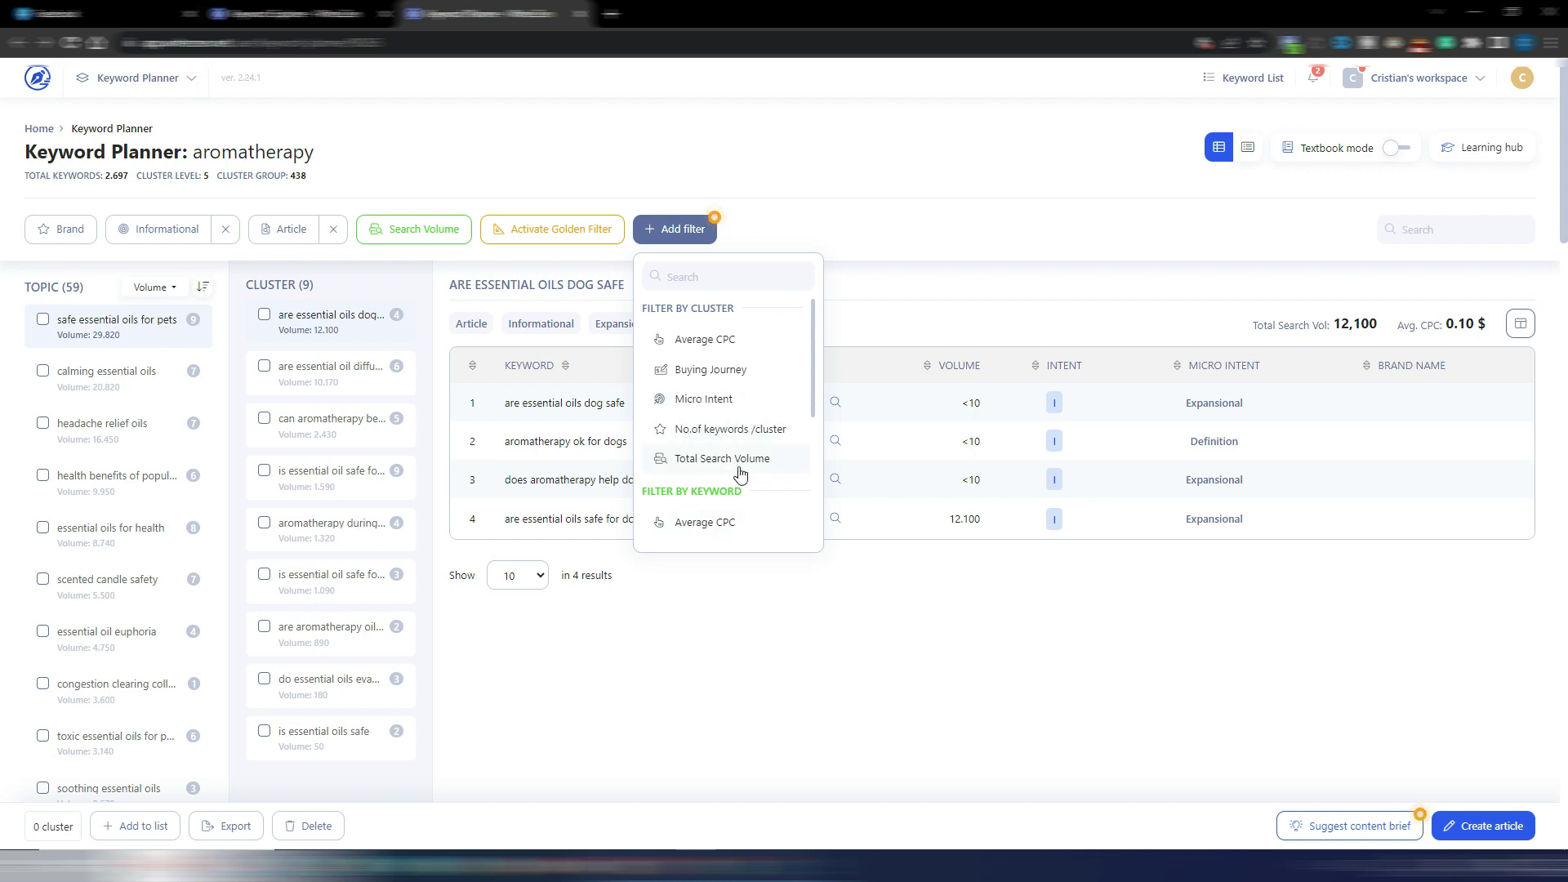
pyautogui.click(709, 370)
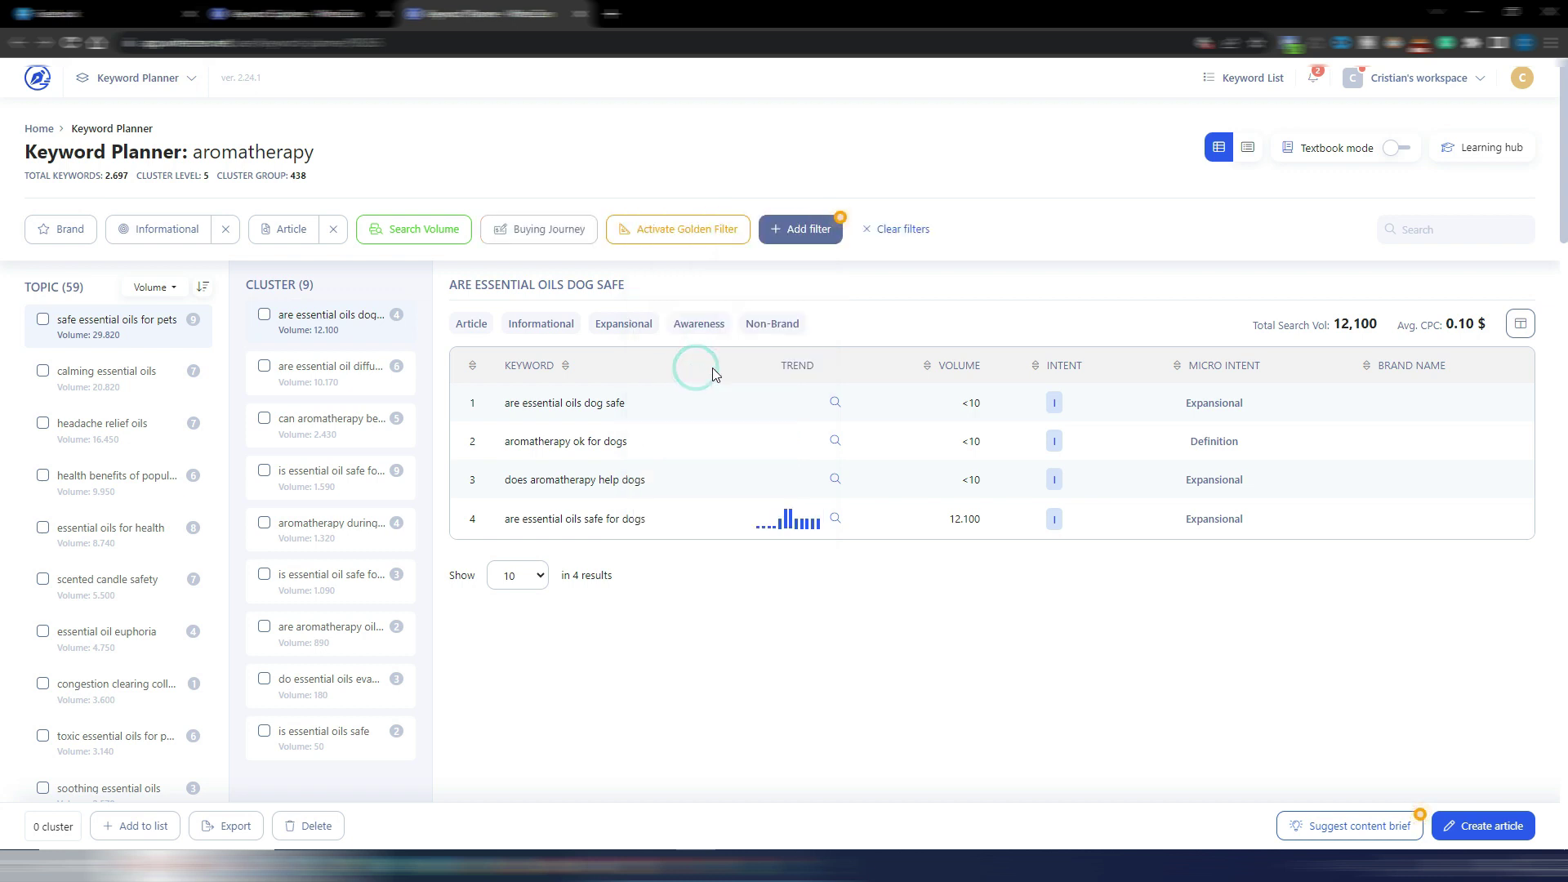
pyautogui.click(540, 233)
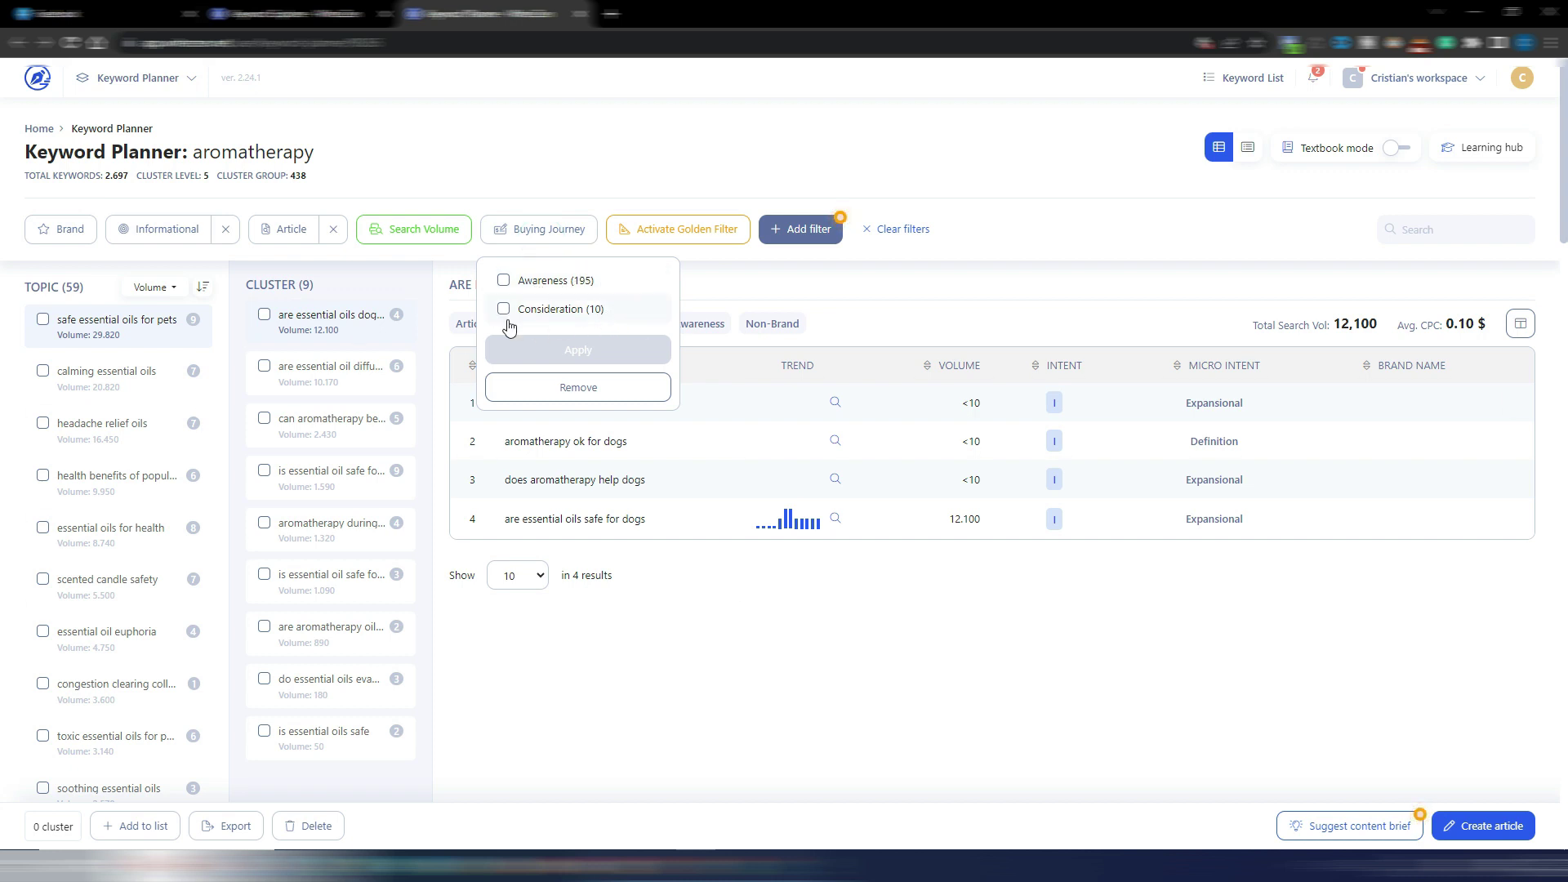
pyautogui.click(504, 281)
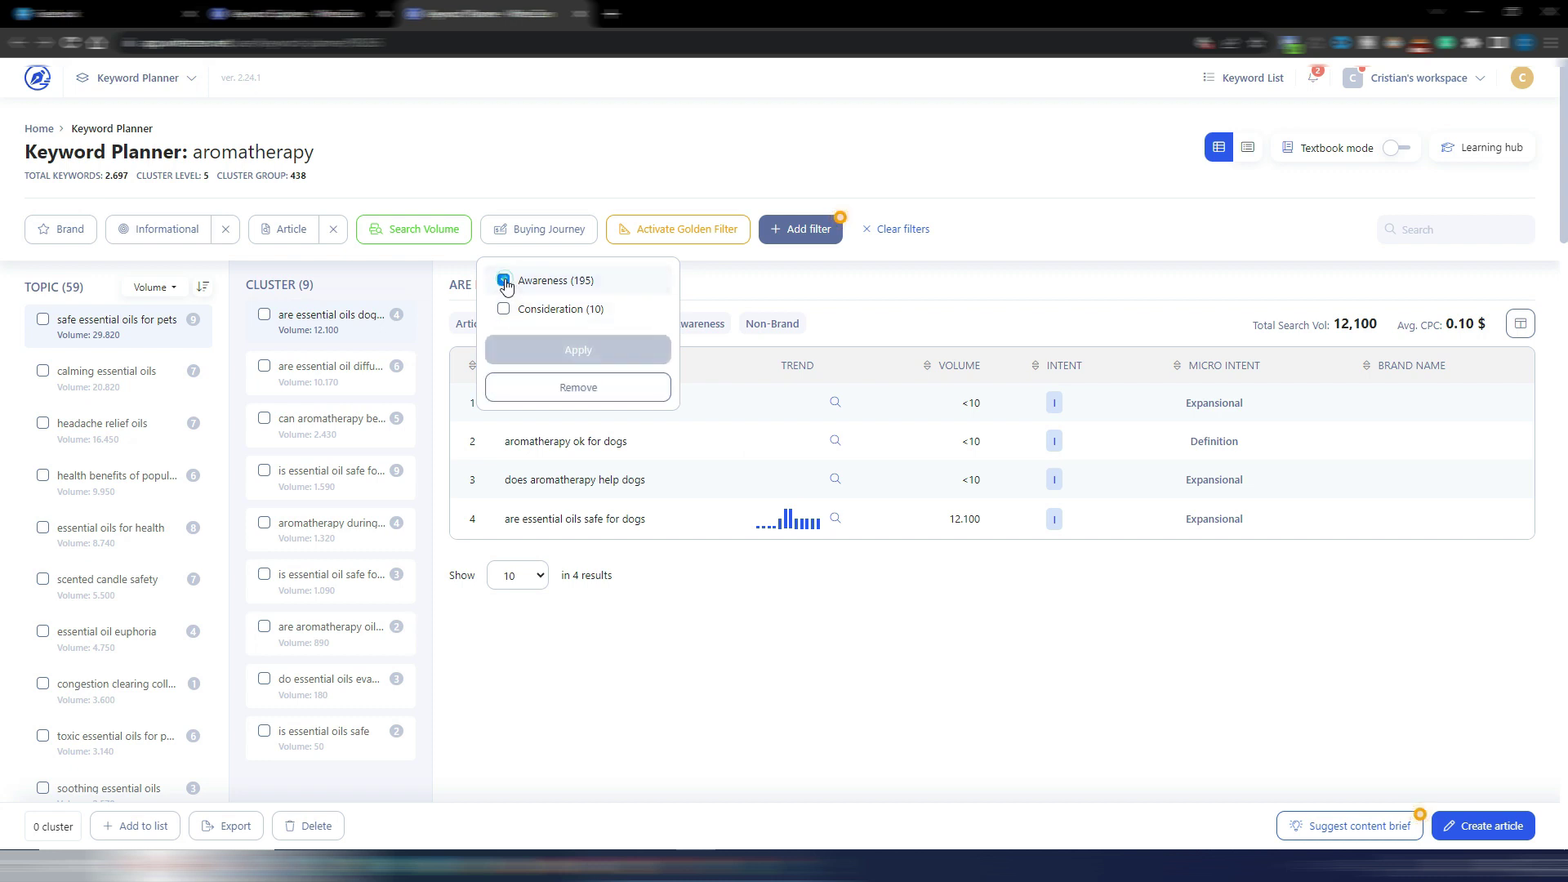
pyautogui.click(580, 352)
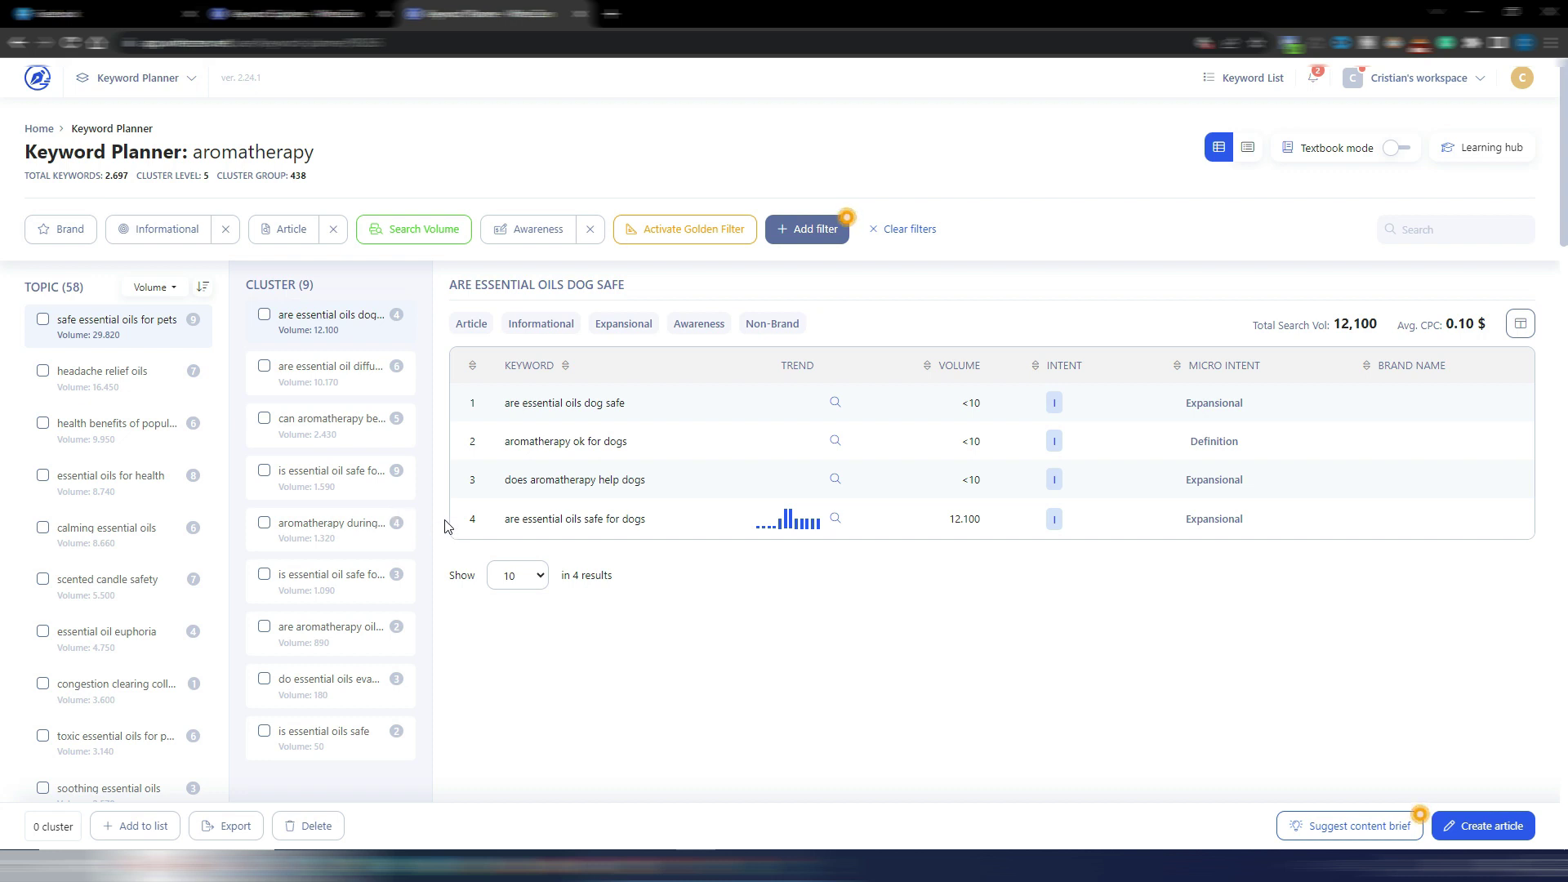
# Drop the Article and Awareness filters and show the 'top 5 essential oils' cluster's five keywords.
pyautogui.click(275, 342)
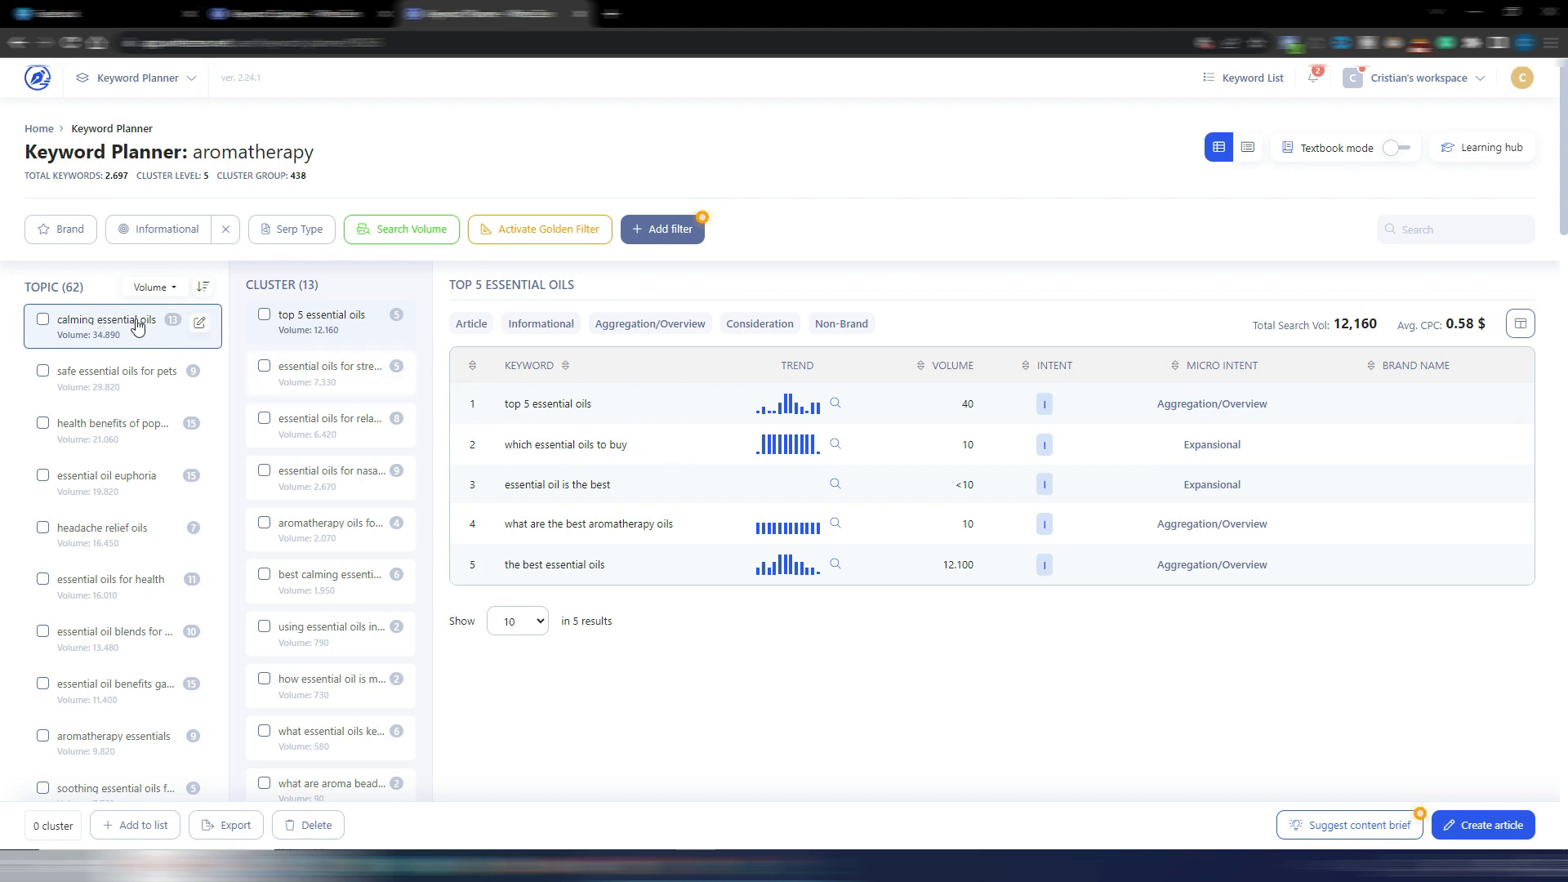
pyautogui.click(343, 331)
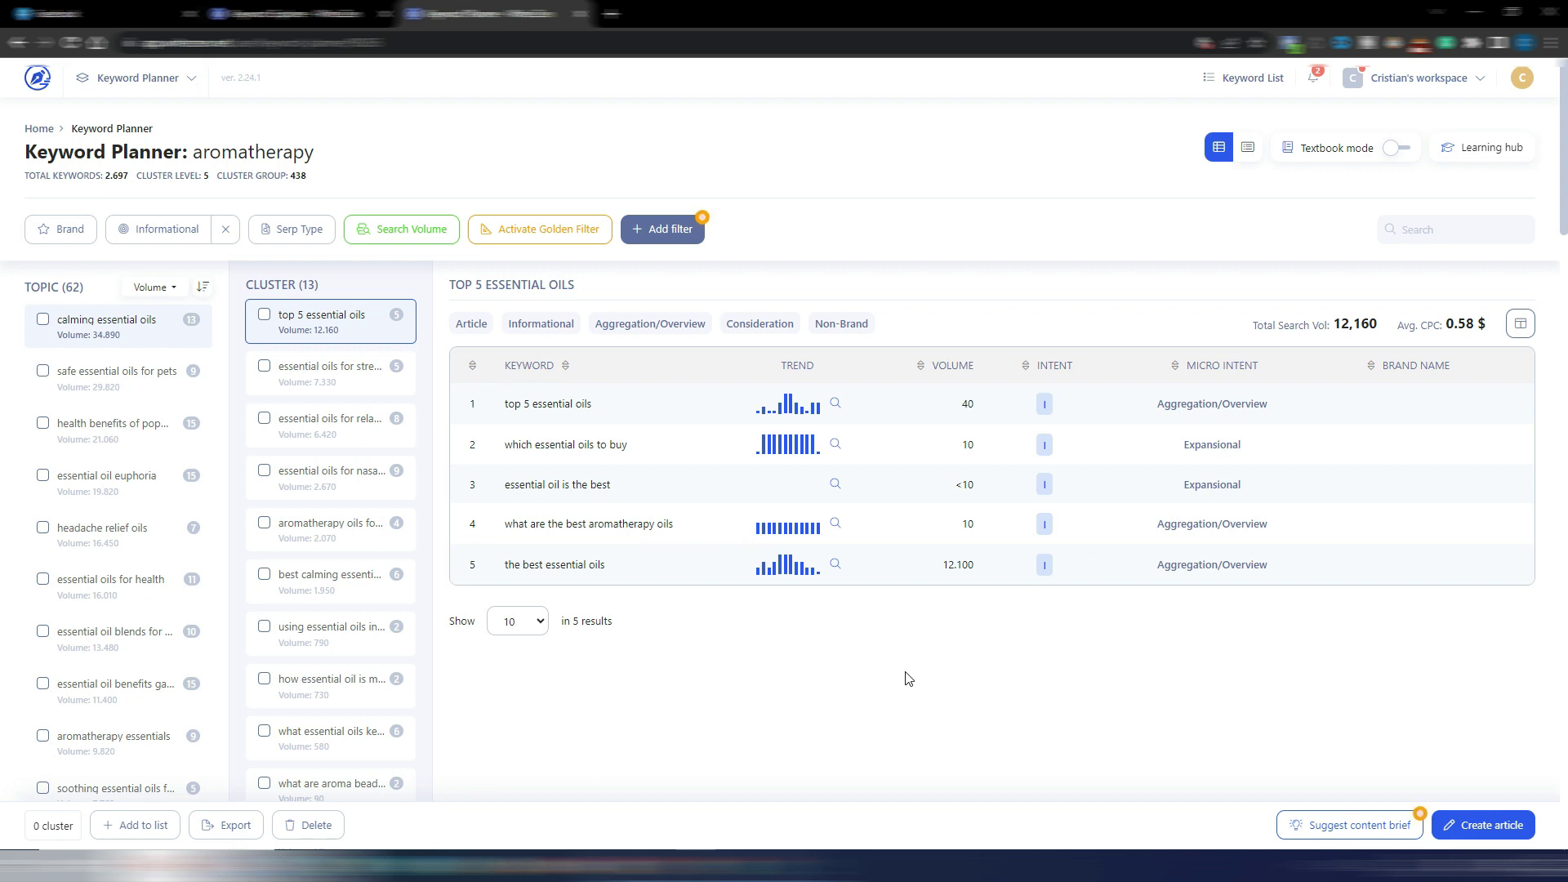
pyautogui.moveTo(1353, 831)
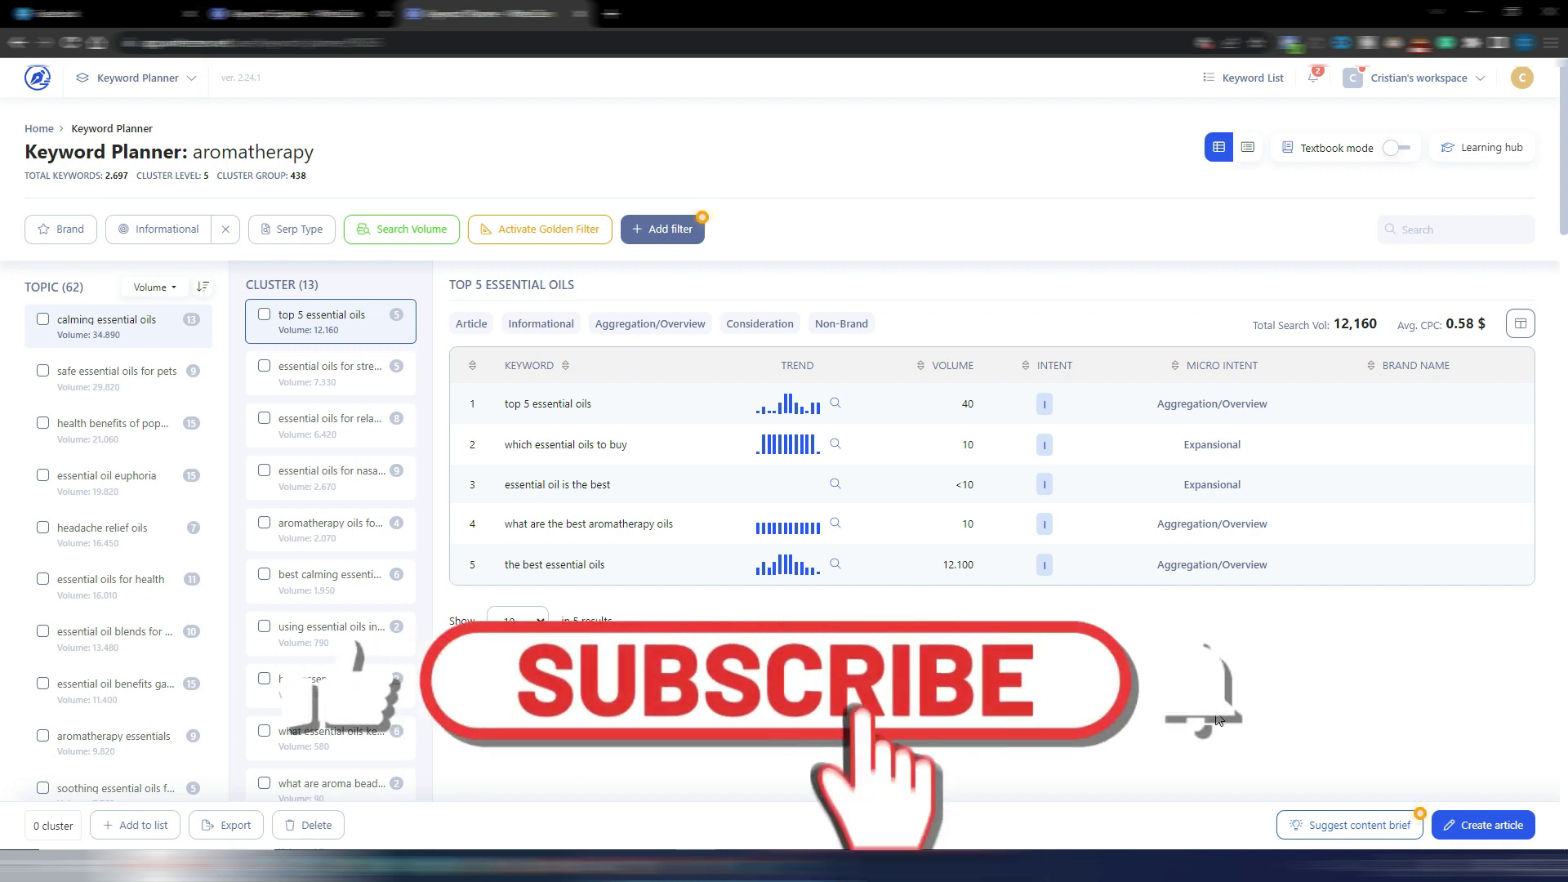
pyautogui.click(1346, 828)
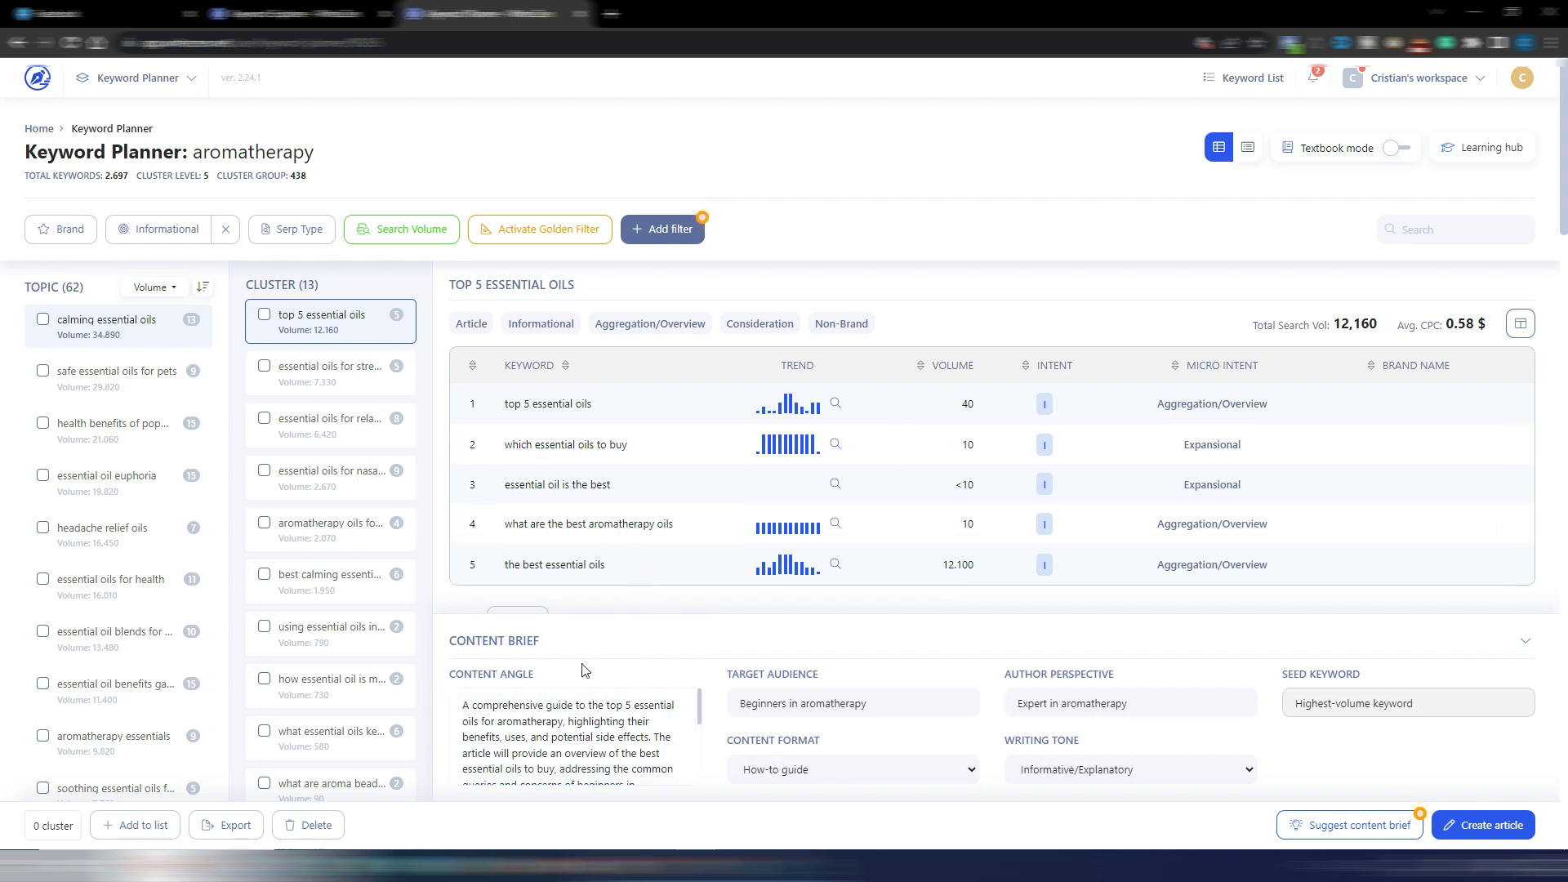
pyautogui.moveTo(566, 697)
pyautogui.click(516, 725)
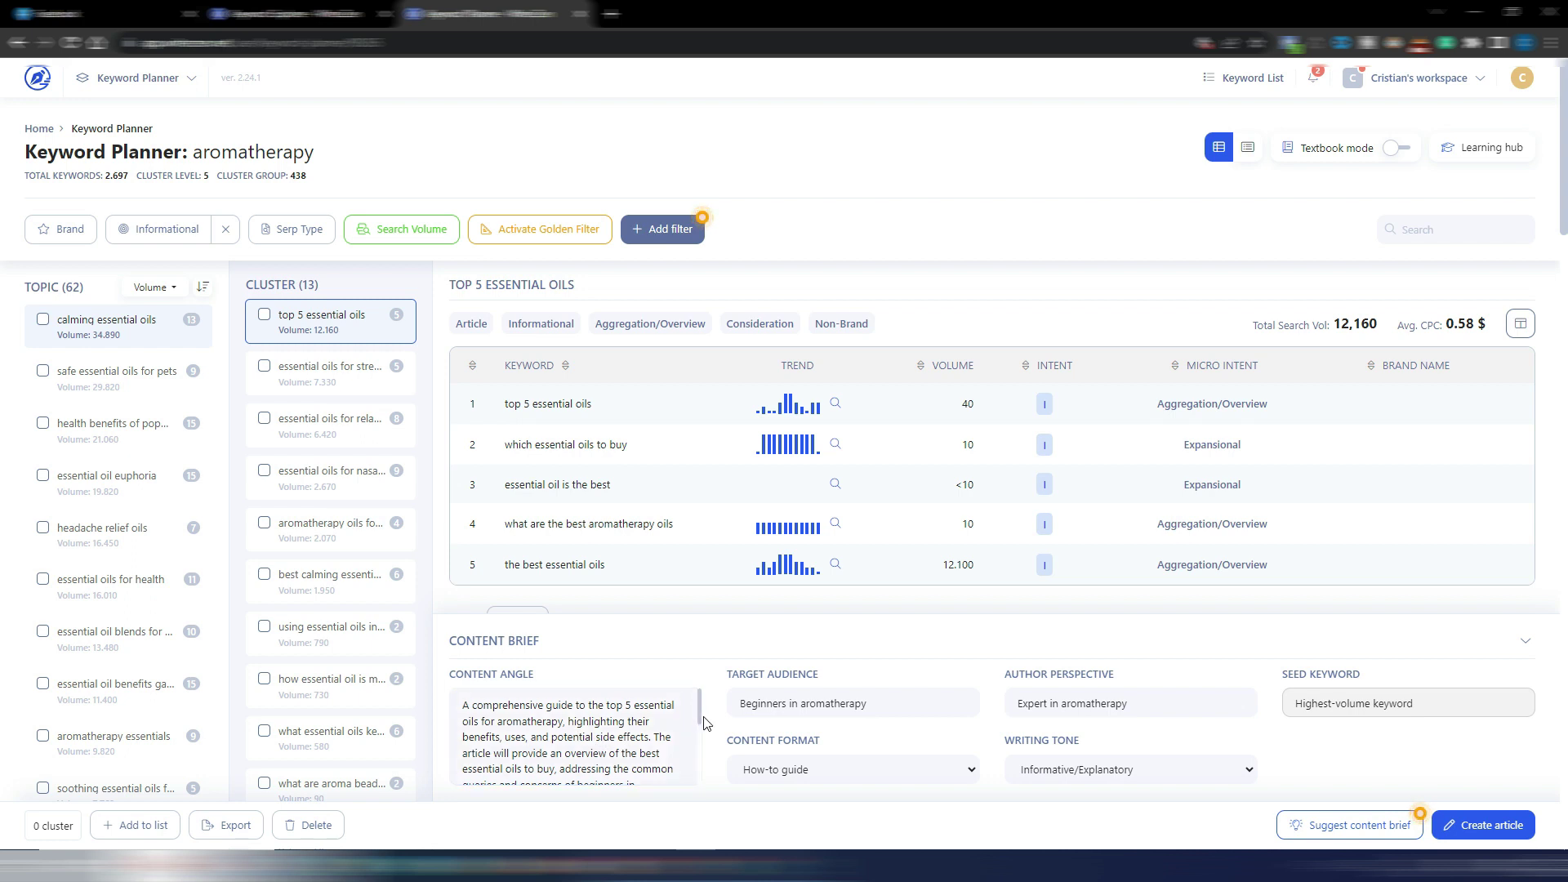
pyautogui.moveTo(699, 721); pyautogui.dragTo(751, 691)
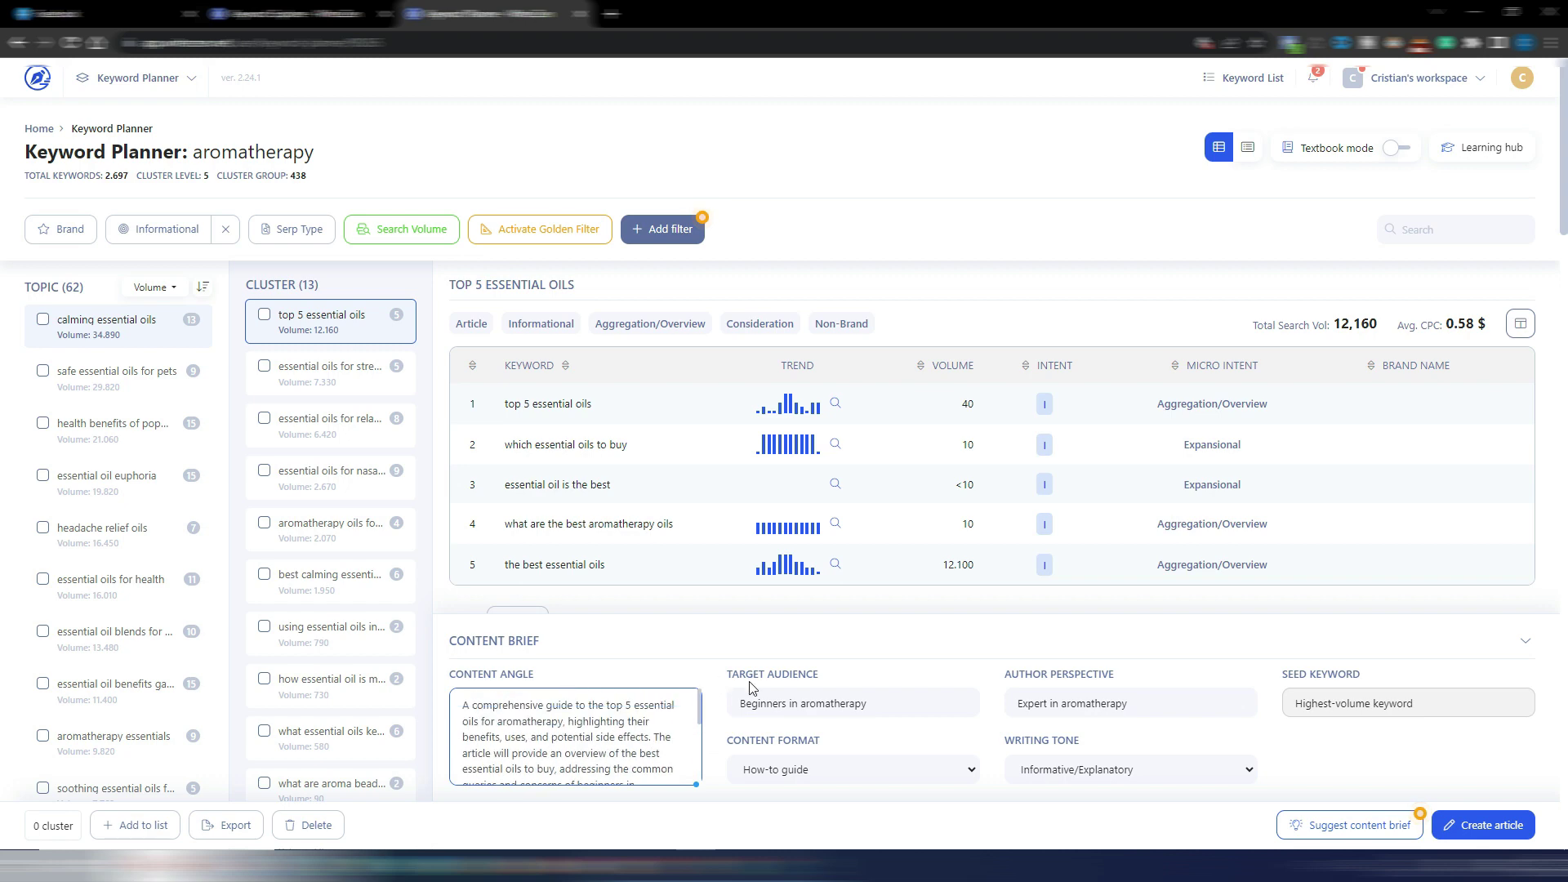
pyautogui.scroll(-1, 720, 697)
pyautogui.scroll(1, 721, 696)
pyautogui.scroll(-5, 700, 707)
pyautogui.scroll(5, 700, 707)
pyautogui.scroll(-5, 700, 704)
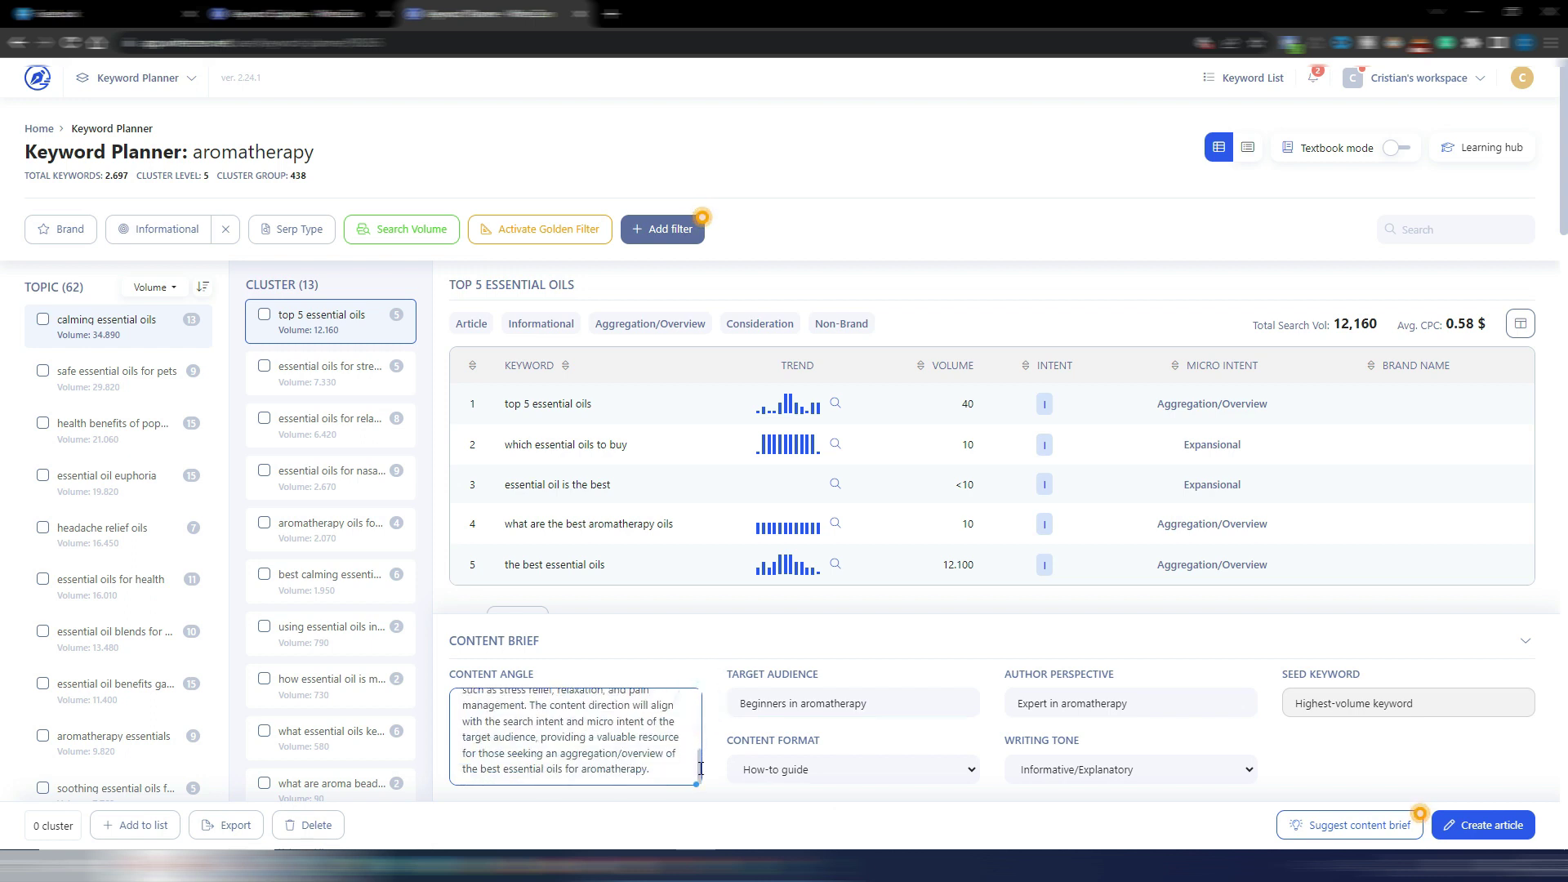
pyautogui.scroll(5, 700, 704)
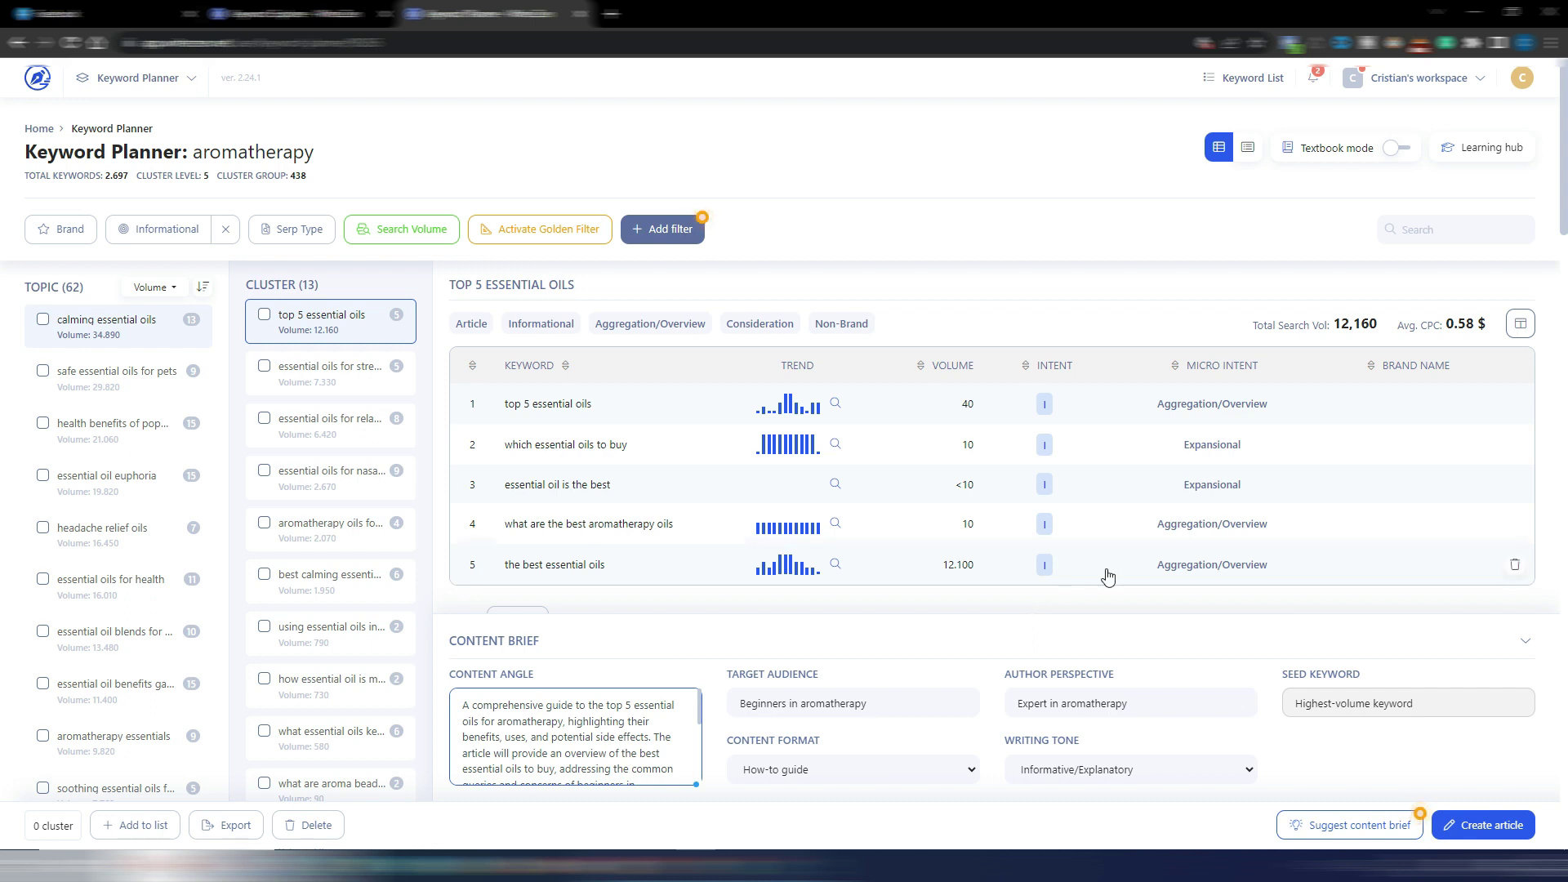
# Collapse the Content Brief panel and switch to the WriterZen homepage tab.
pyautogui.click(1526, 647)
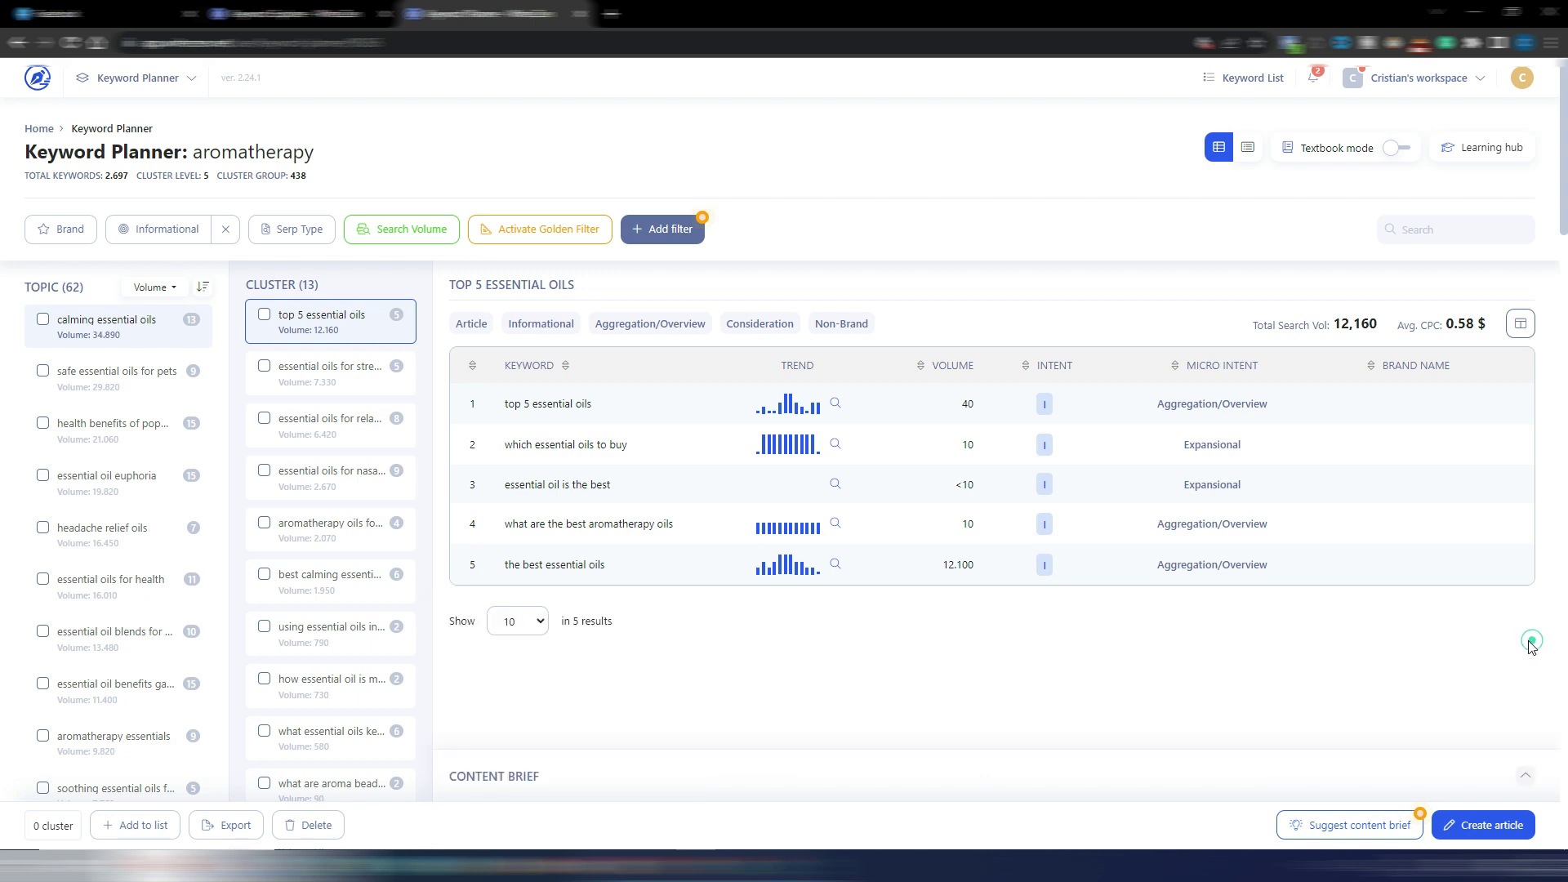
pyautogui.scroll(-2, 788, 684)
pyautogui.scroll(2, 791, 686)
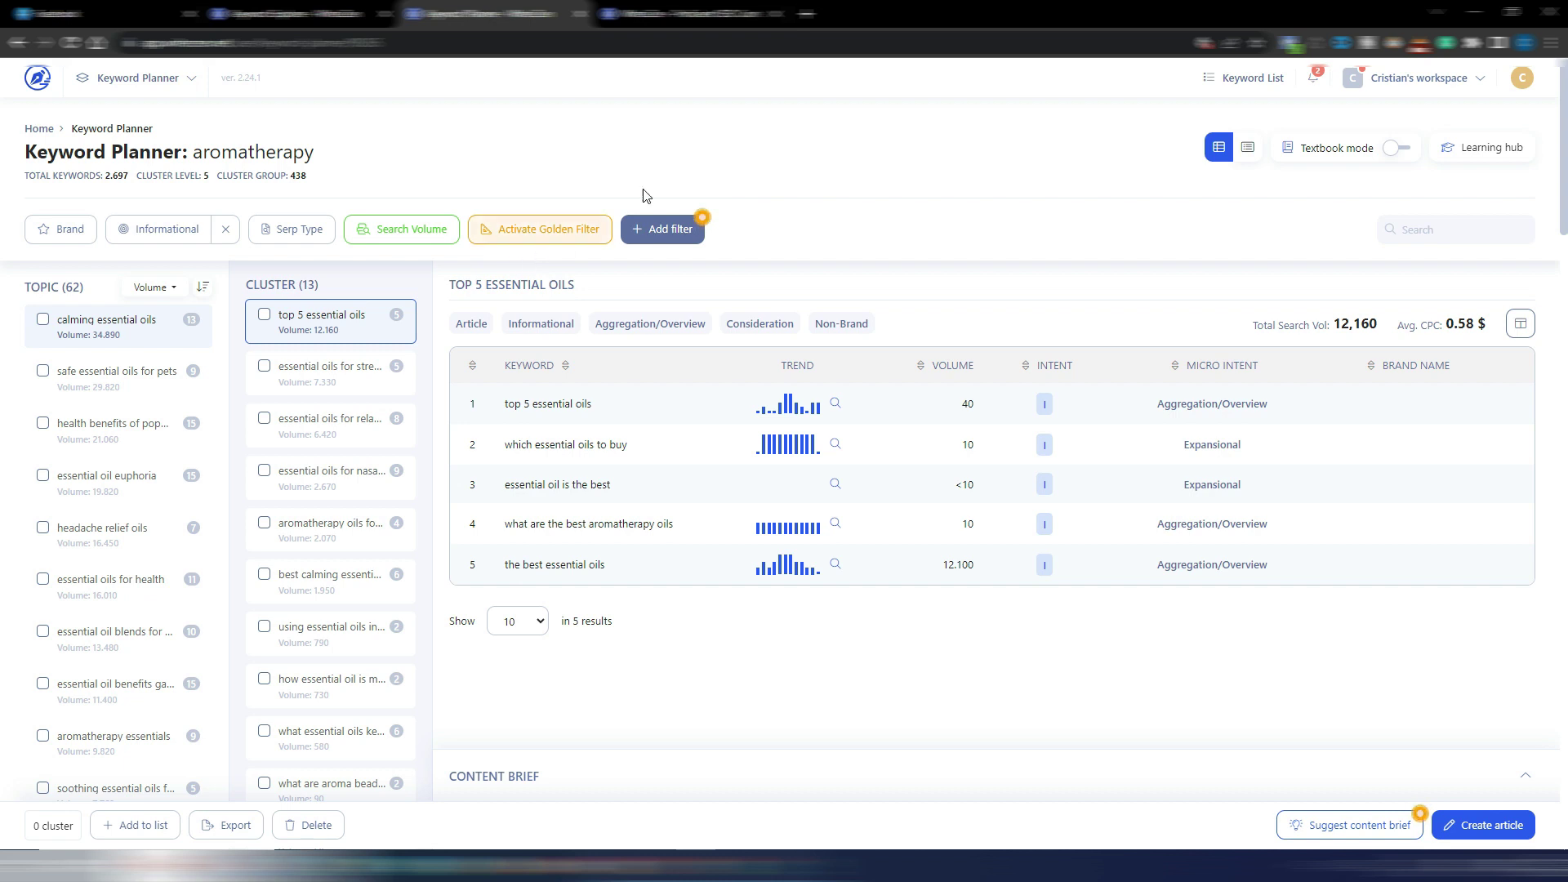
pyautogui.hotkey('ctrl', 'Tab')
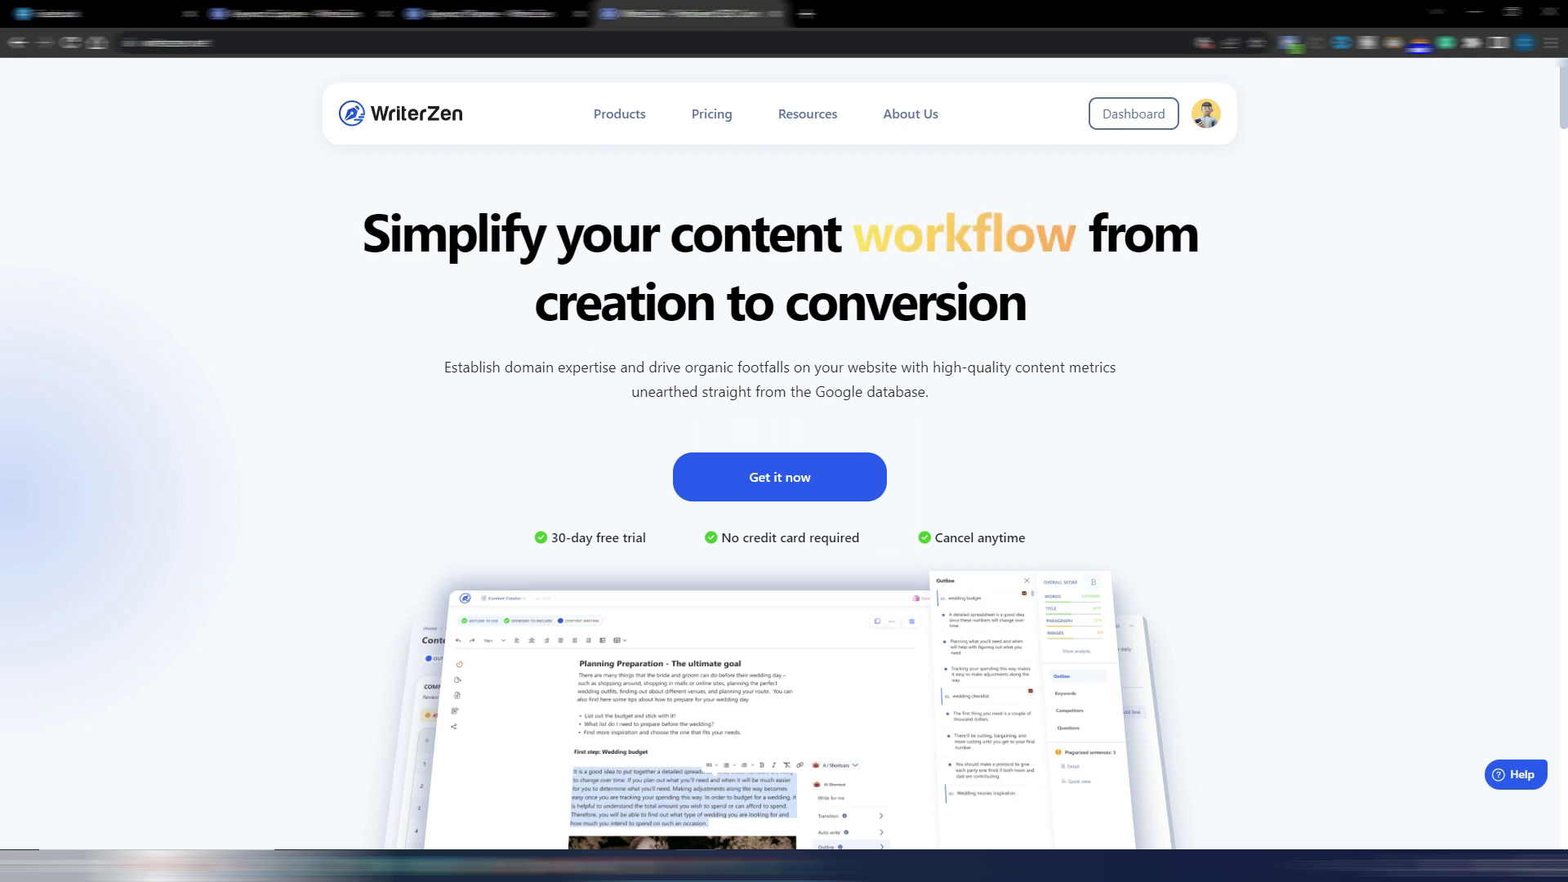
# Open the Pricing page from the top navigation to view the Lite, Plus, Pro and Ultra plans.
pyautogui.moveTo(639, 114)
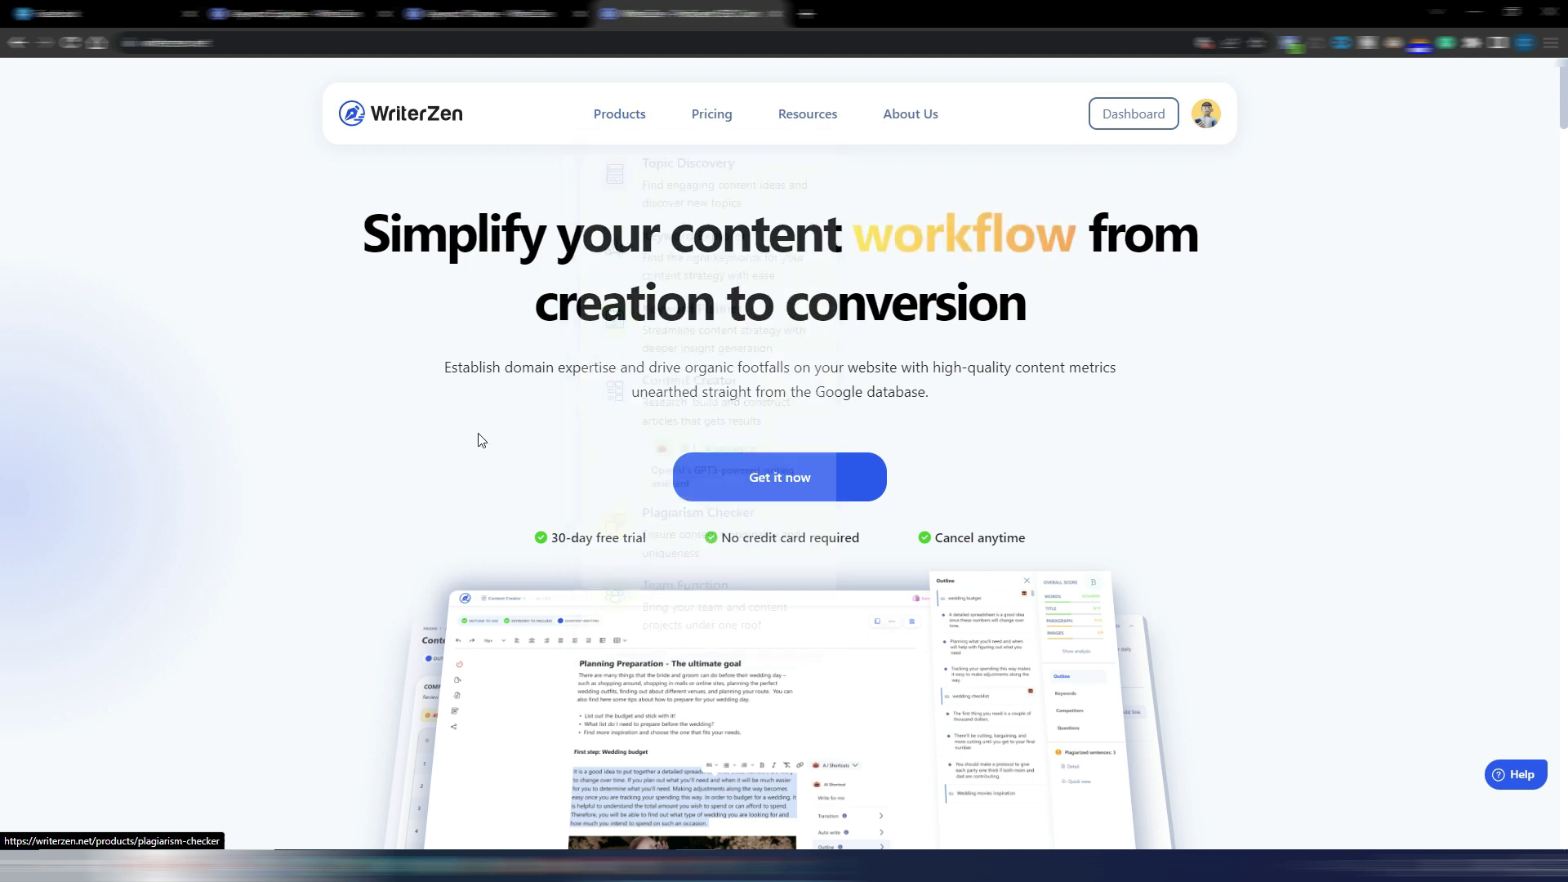
pyautogui.click(715, 121)
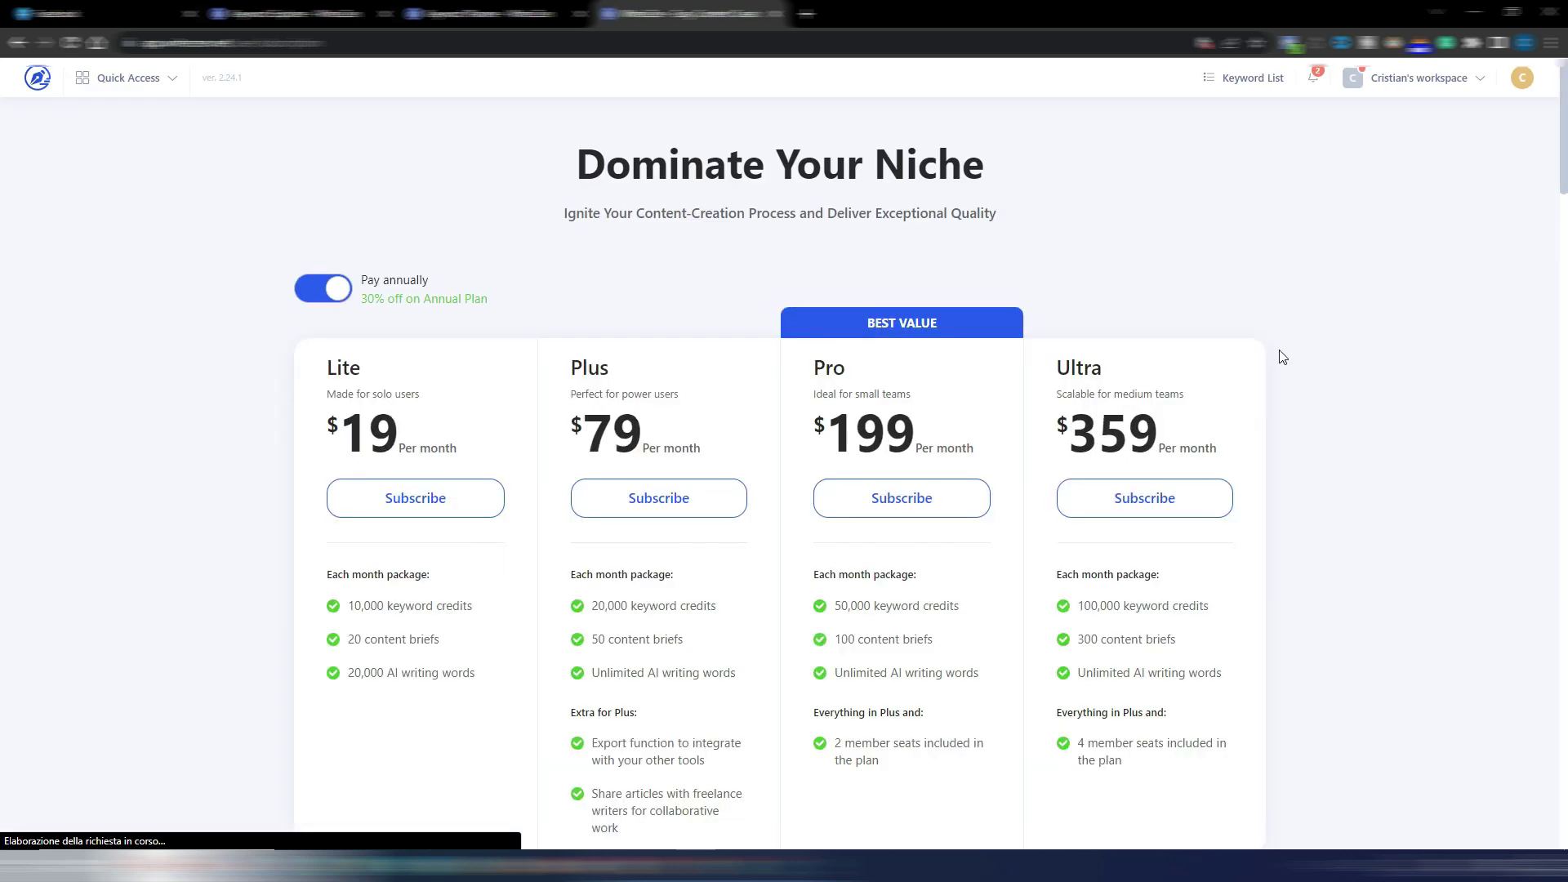
# Switch to monthly billing and highlight the Lite plan's 10,000 keyword credits and AI writing words.
pyautogui.click(323, 287)
pyautogui.scroll(-1, 214, 380)
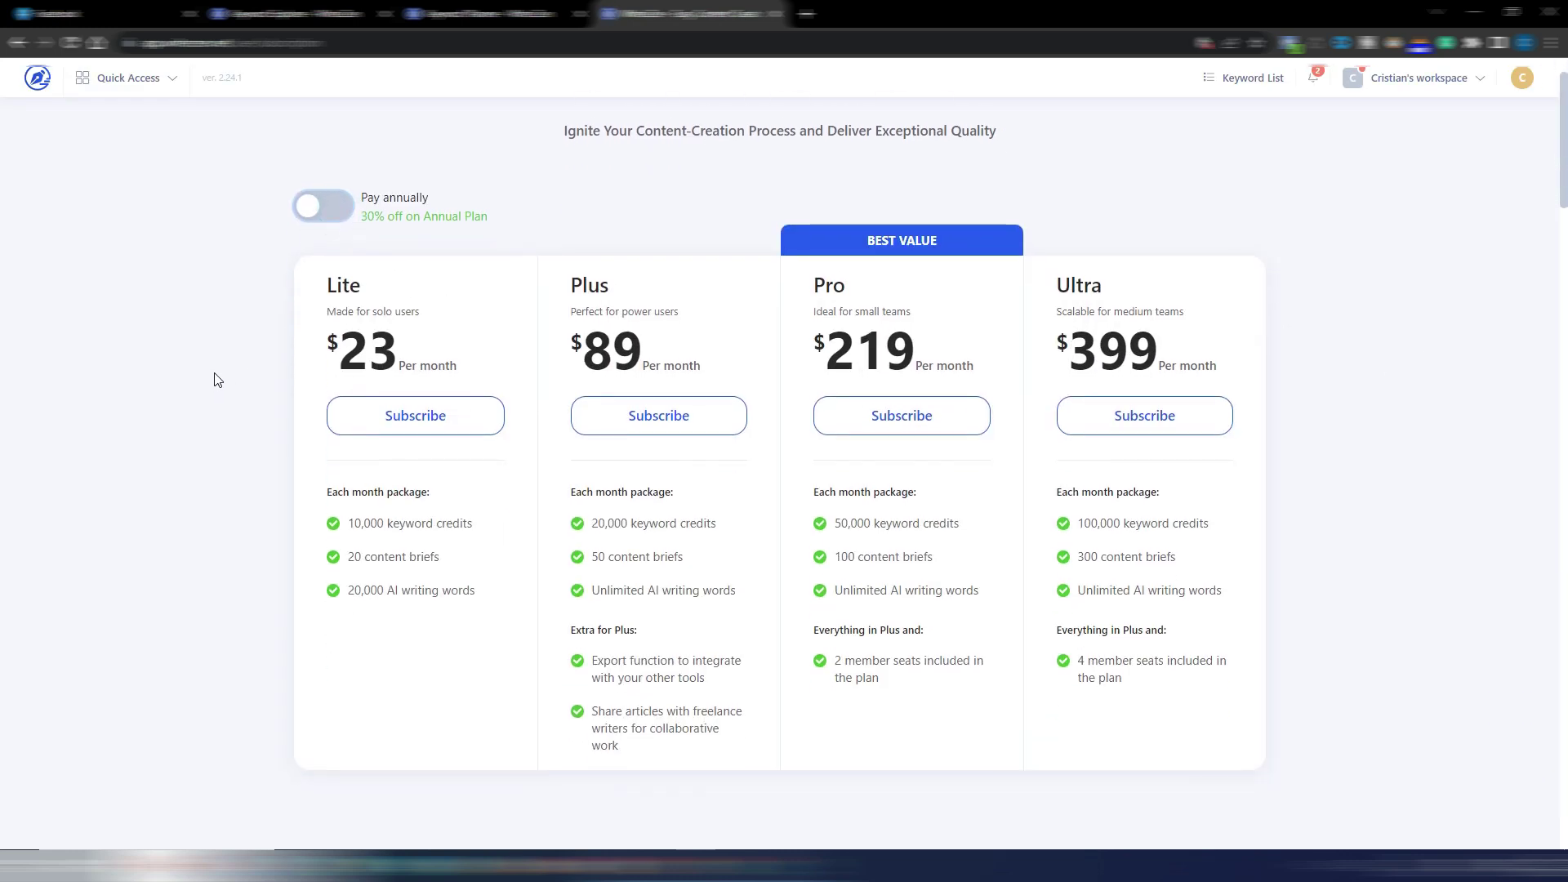
pyautogui.scroll(-1, 214, 380)
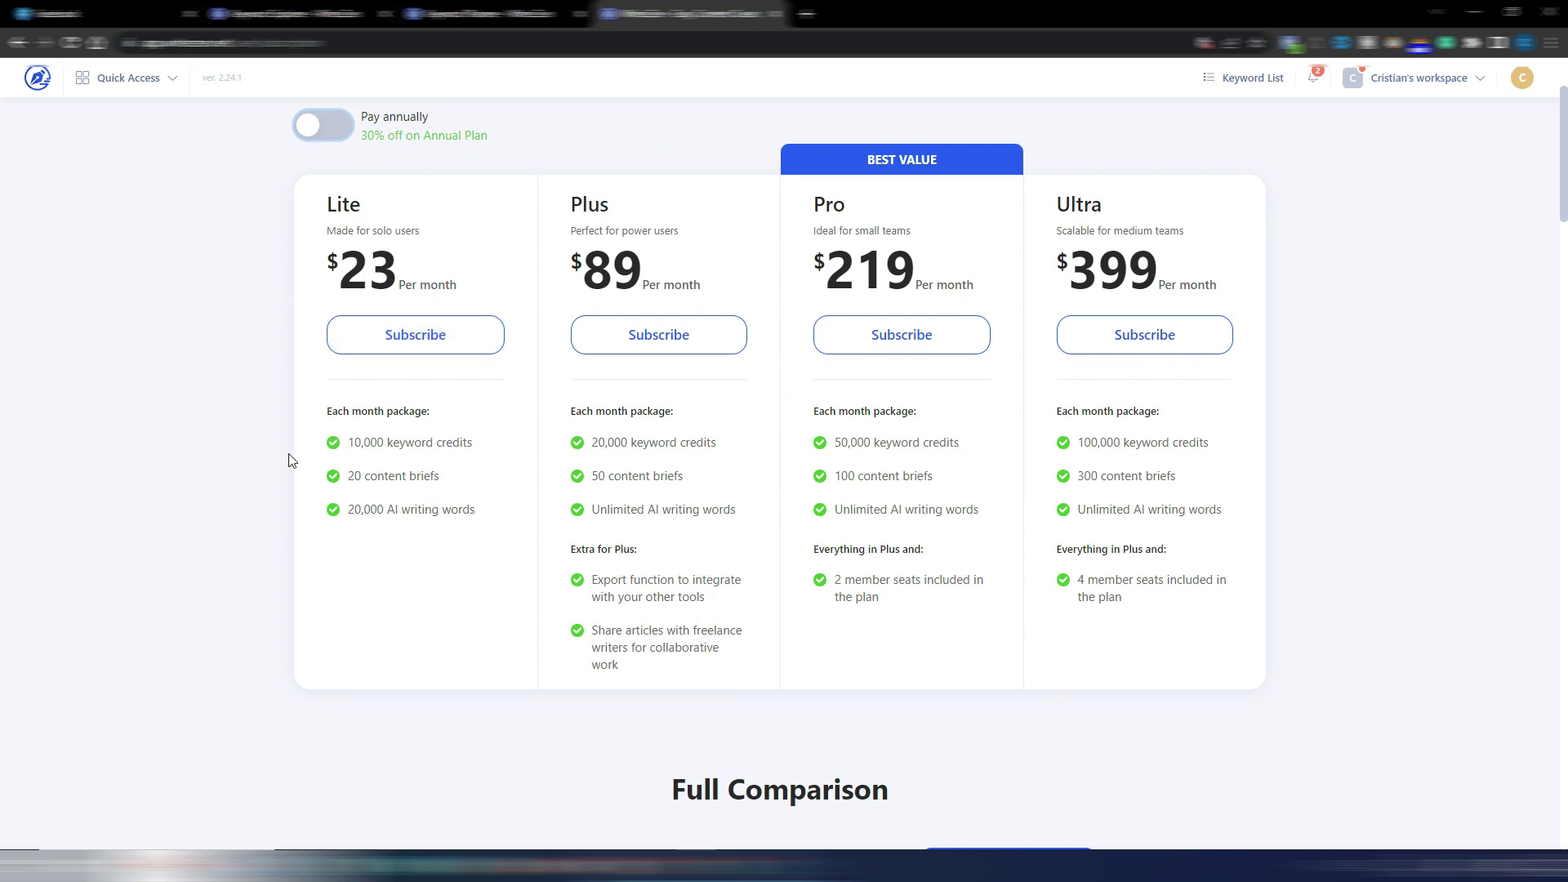
pyautogui.moveTo(352, 442); pyautogui.dragTo(487, 442)
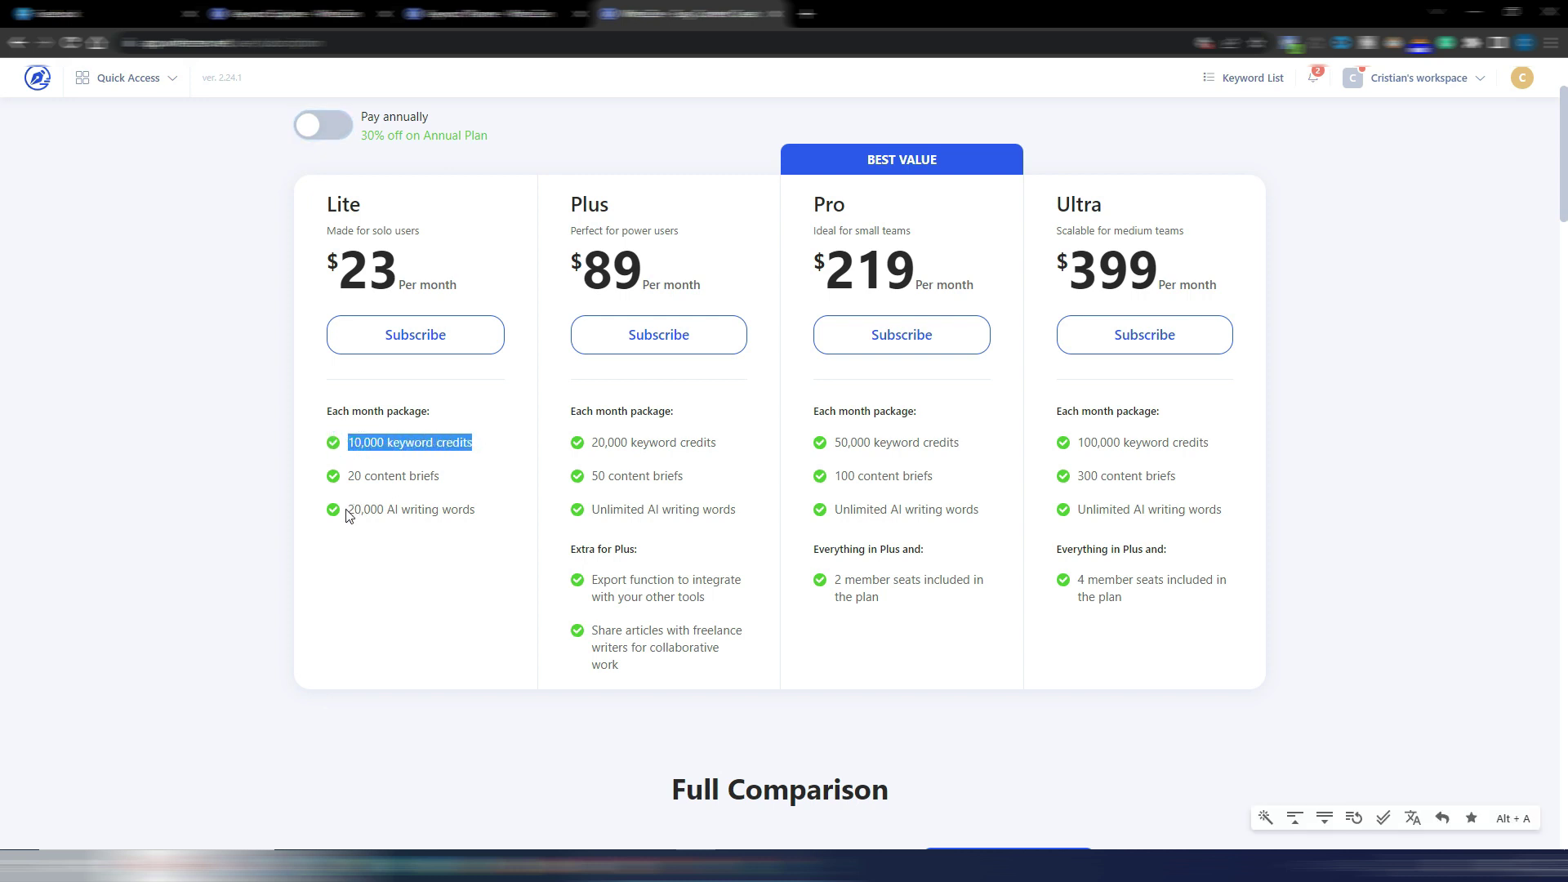
pyautogui.moveTo(346, 514); pyautogui.dragTo(478, 516)
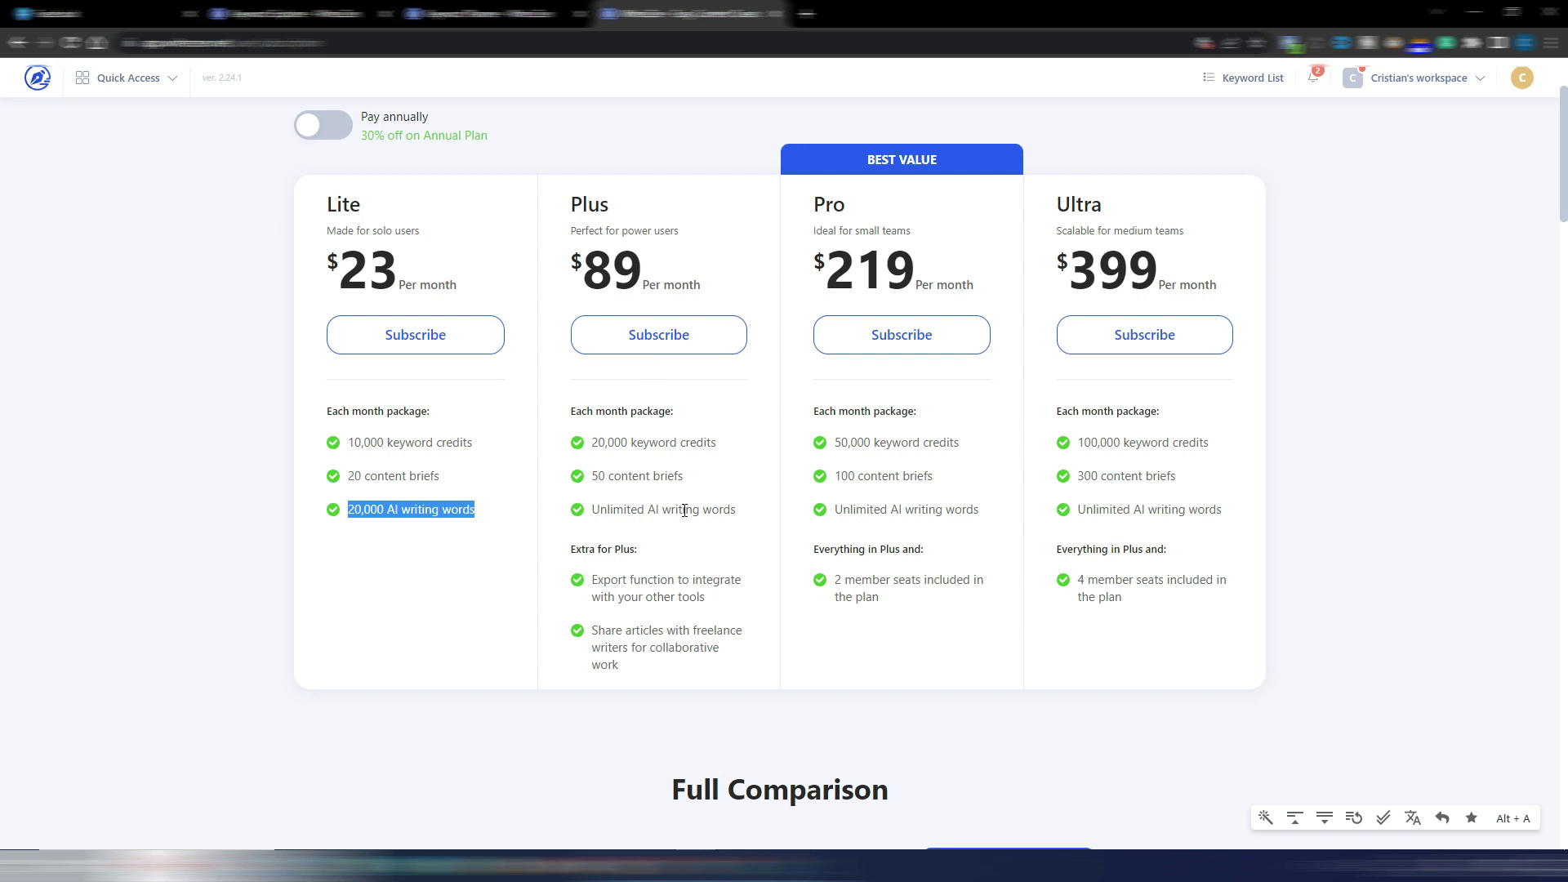
# Restore annual billing, highlight the Plus plan's unlimited AI words and 20,000 credits, then return to the Keyword Planner.
pyautogui.click(314, 126)
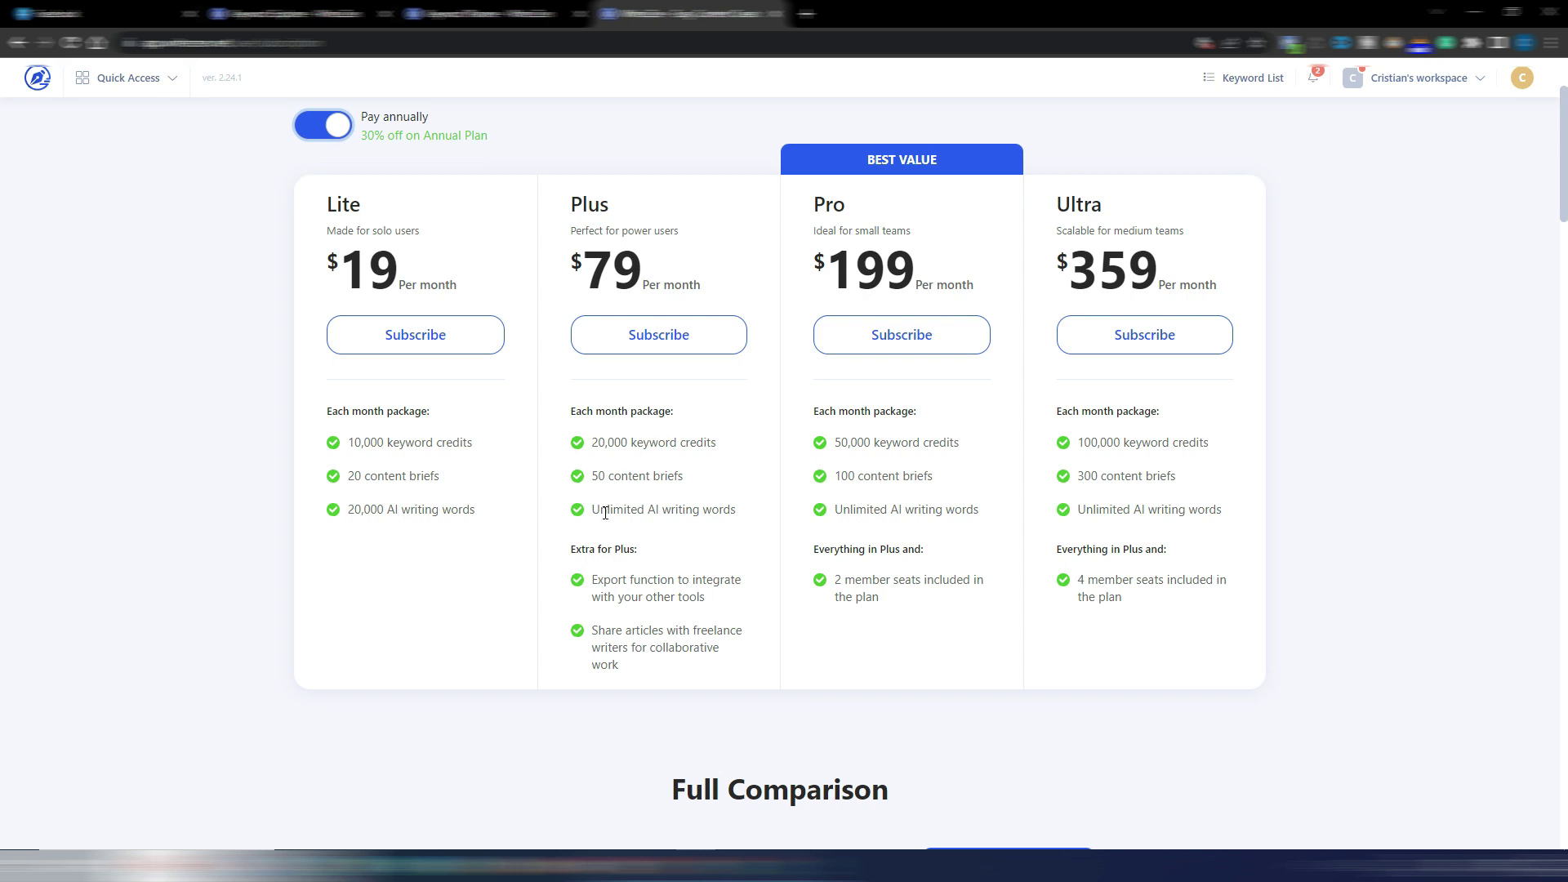
pyautogui.moveTo(606, 512); pyautogui.dragTo(740, 517)
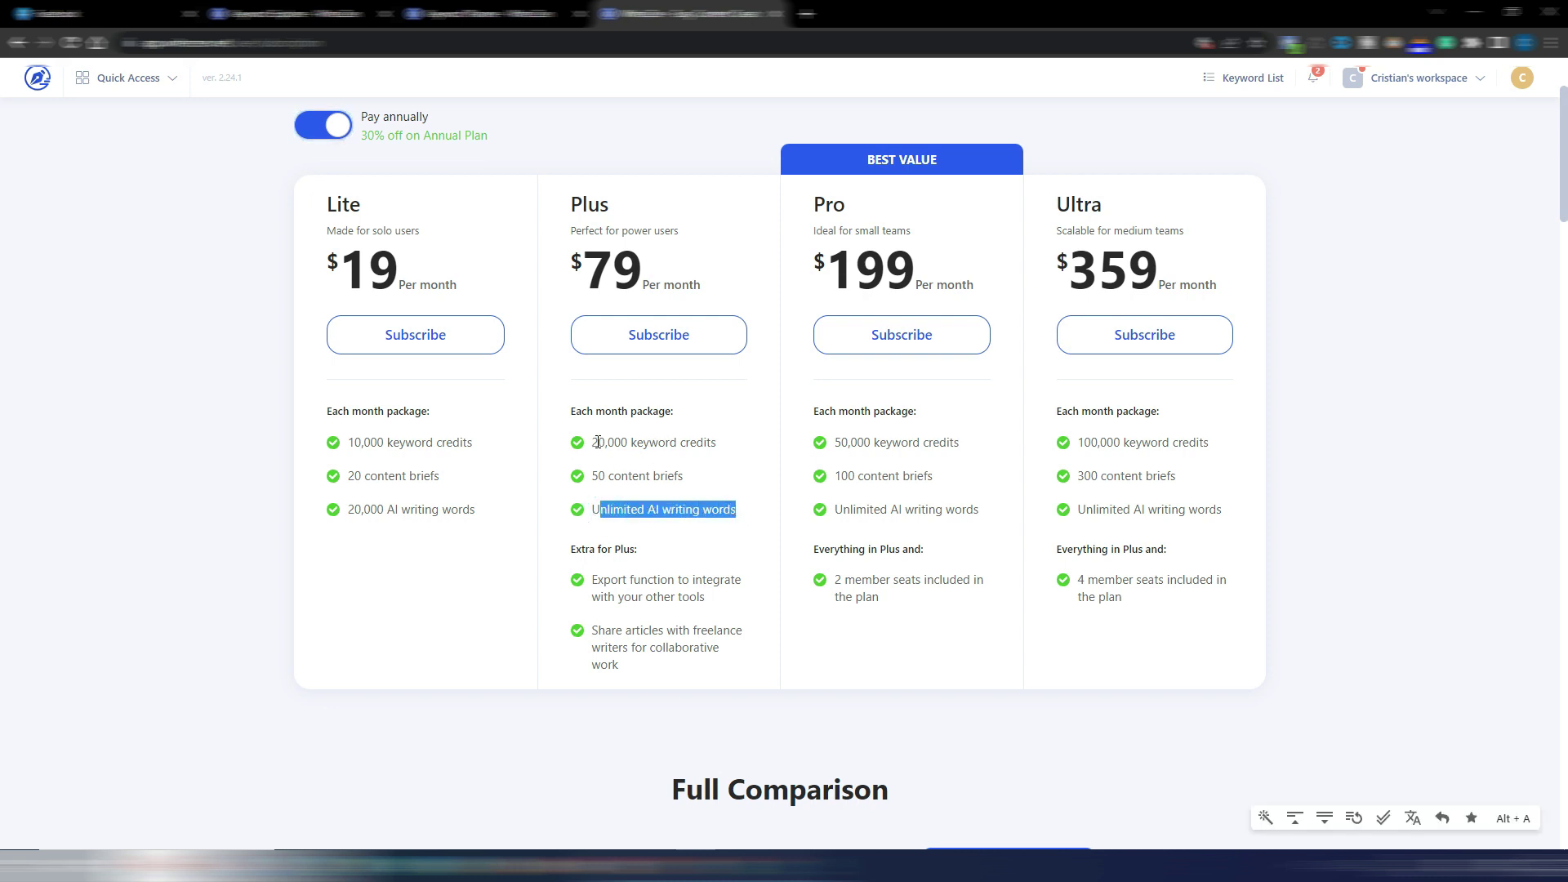
pyautogui.moveTo(593, 442); pyautogui.dragTo(719, 449)
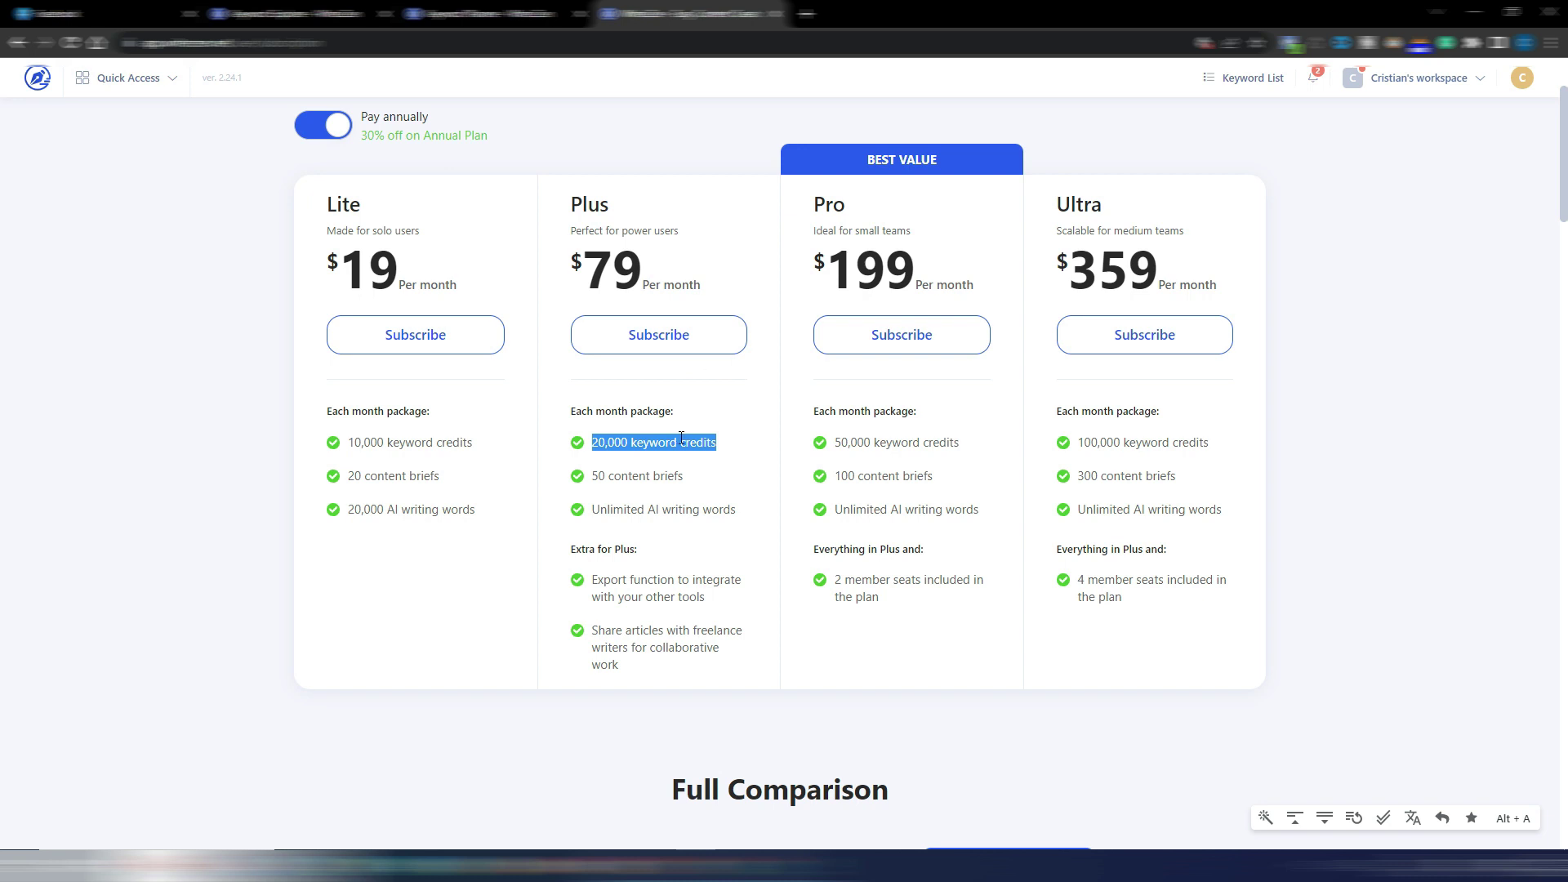
pyautogui.click(472, 14)
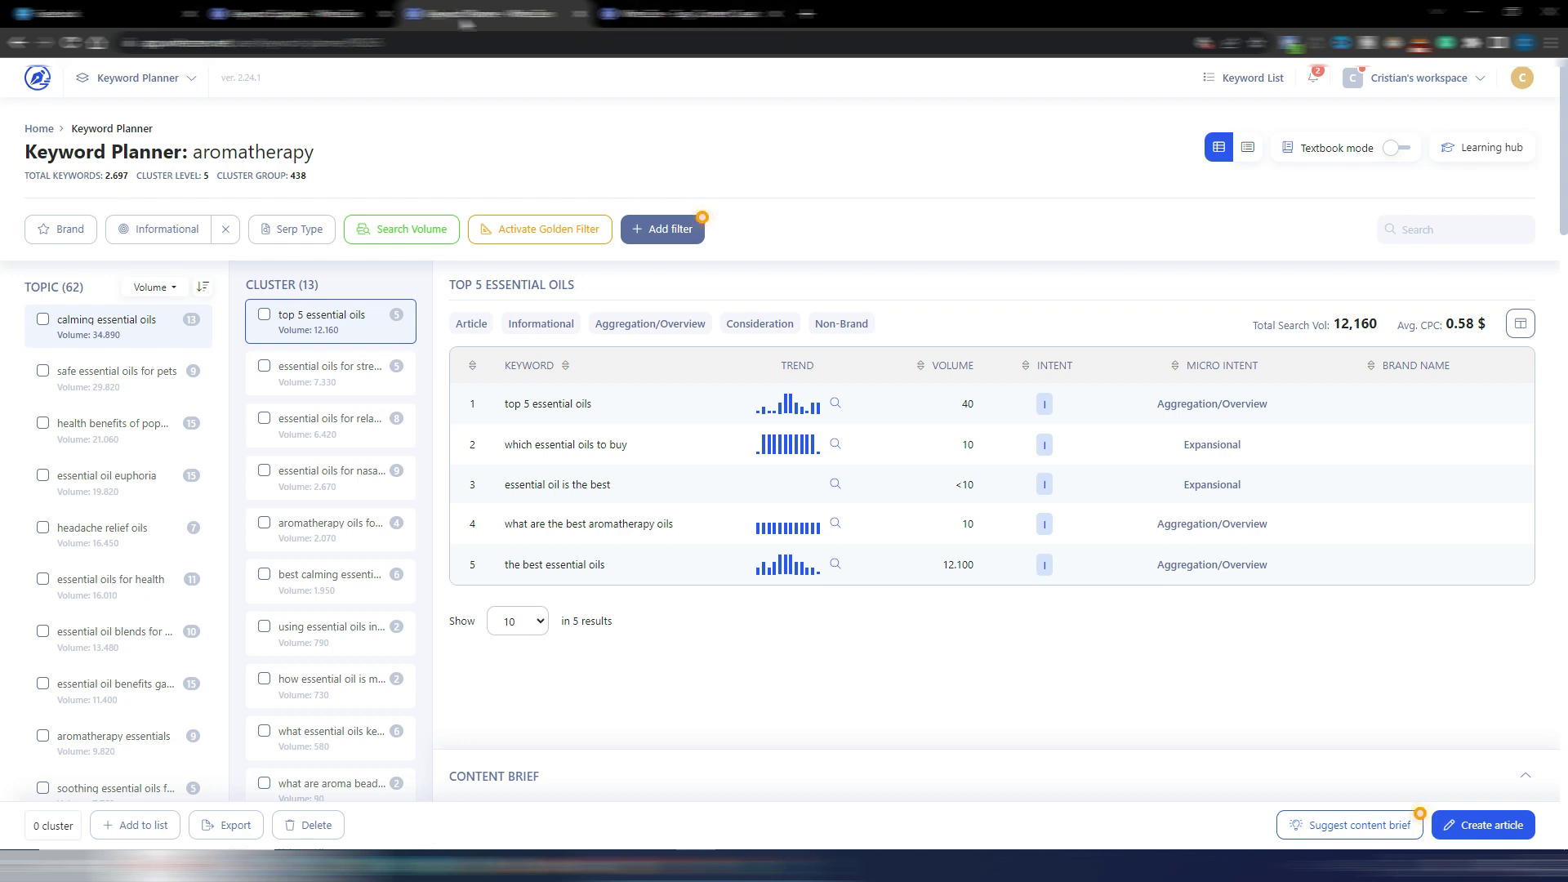
# Switch between the Keyword Planner and pricing tabs, leaving the plans at monthly rates ($23, $89, $219, $399).
pyautogui.click(653, 14)
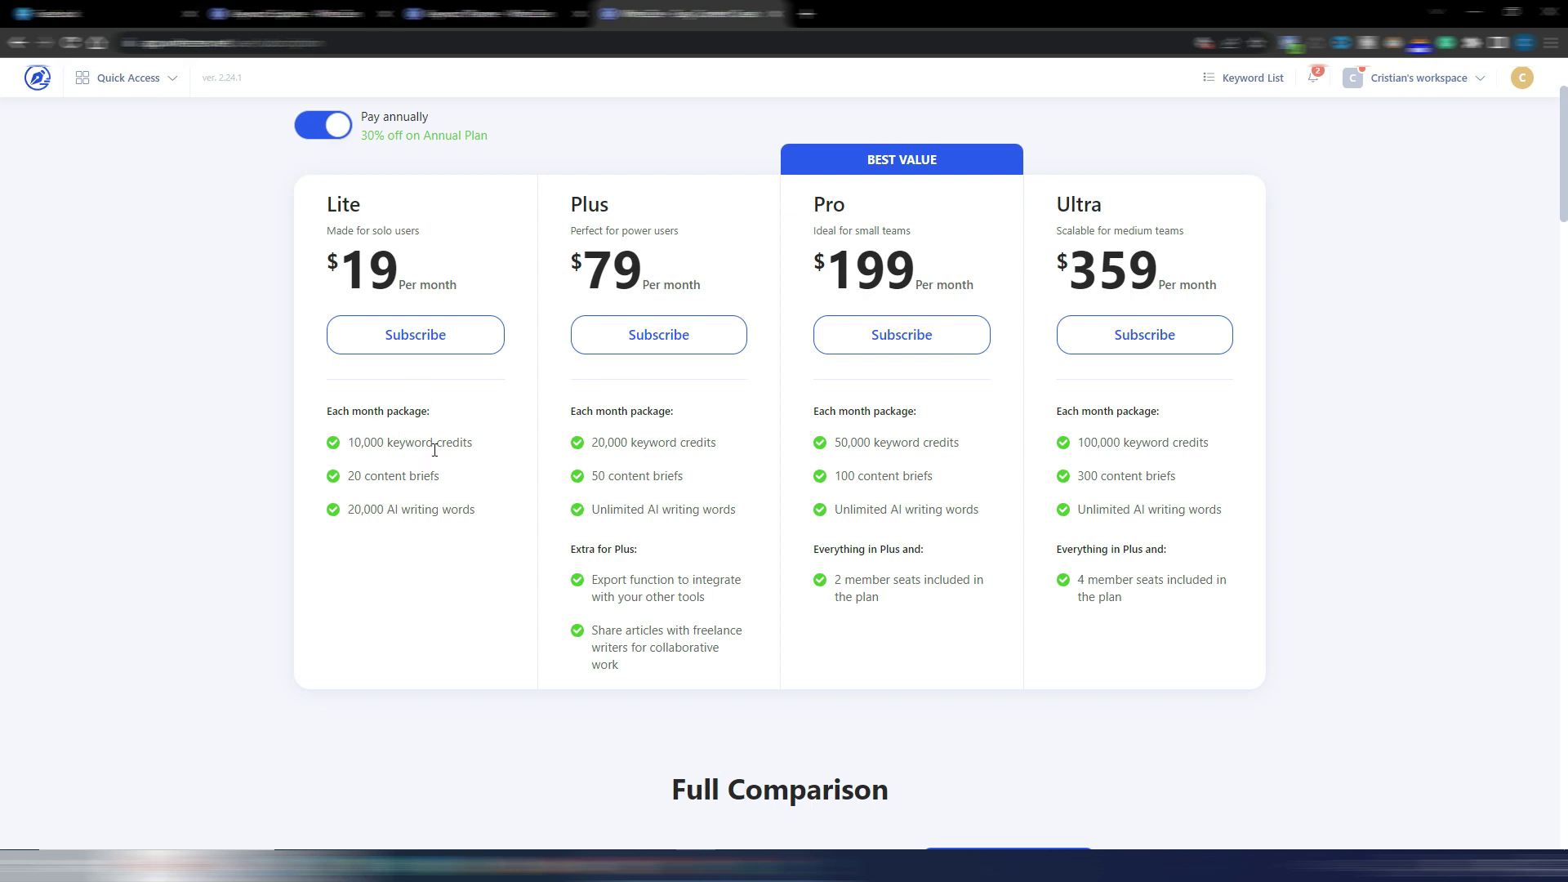
pyautogui.click(482, 13)
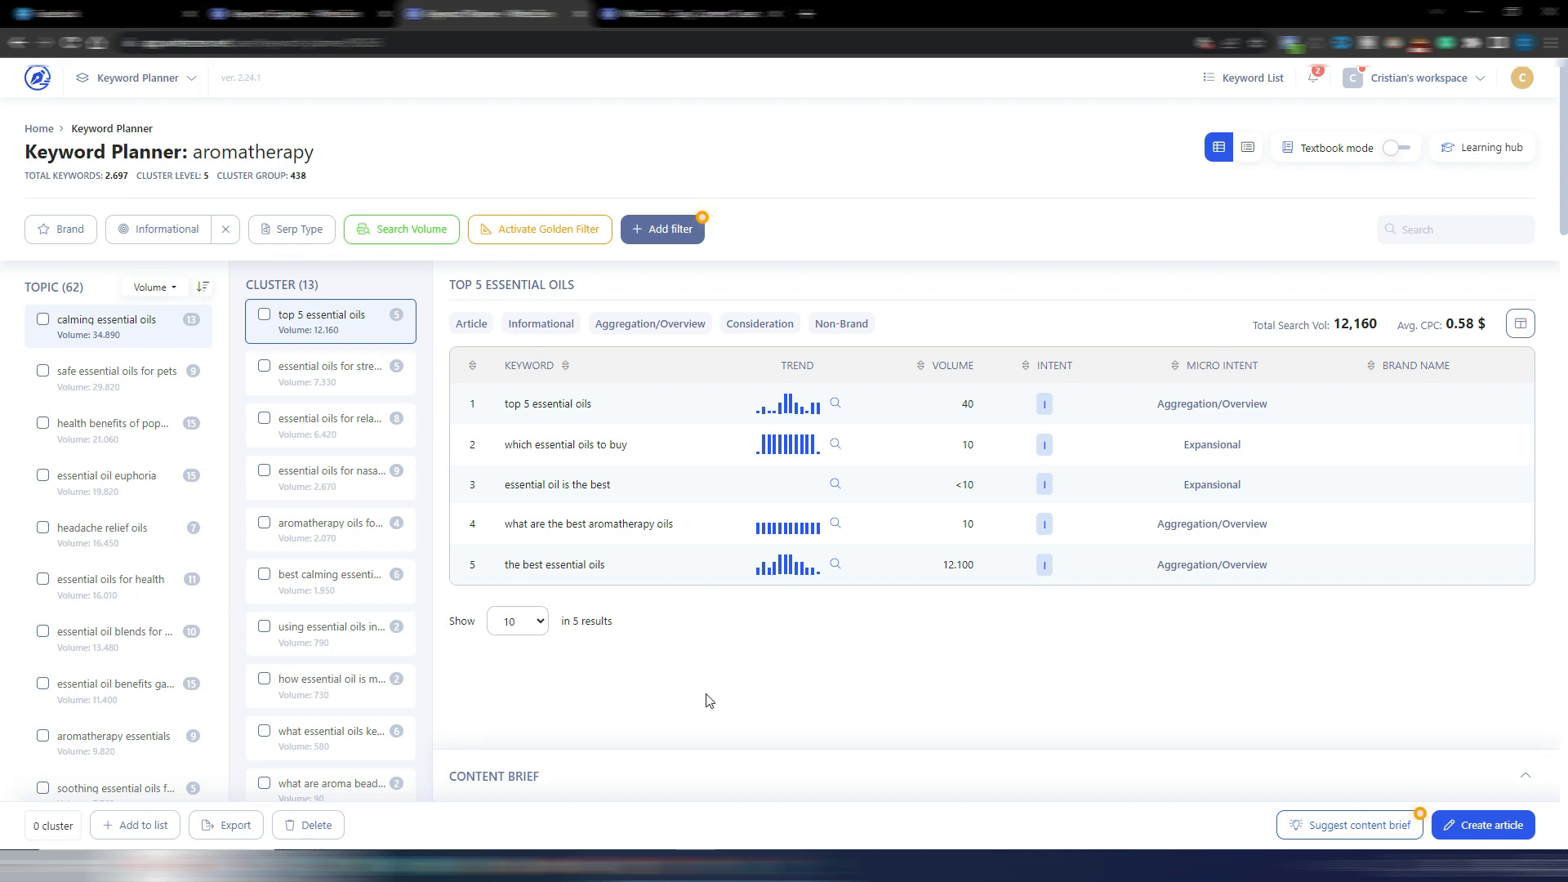
pyautogui.click(719, 12)
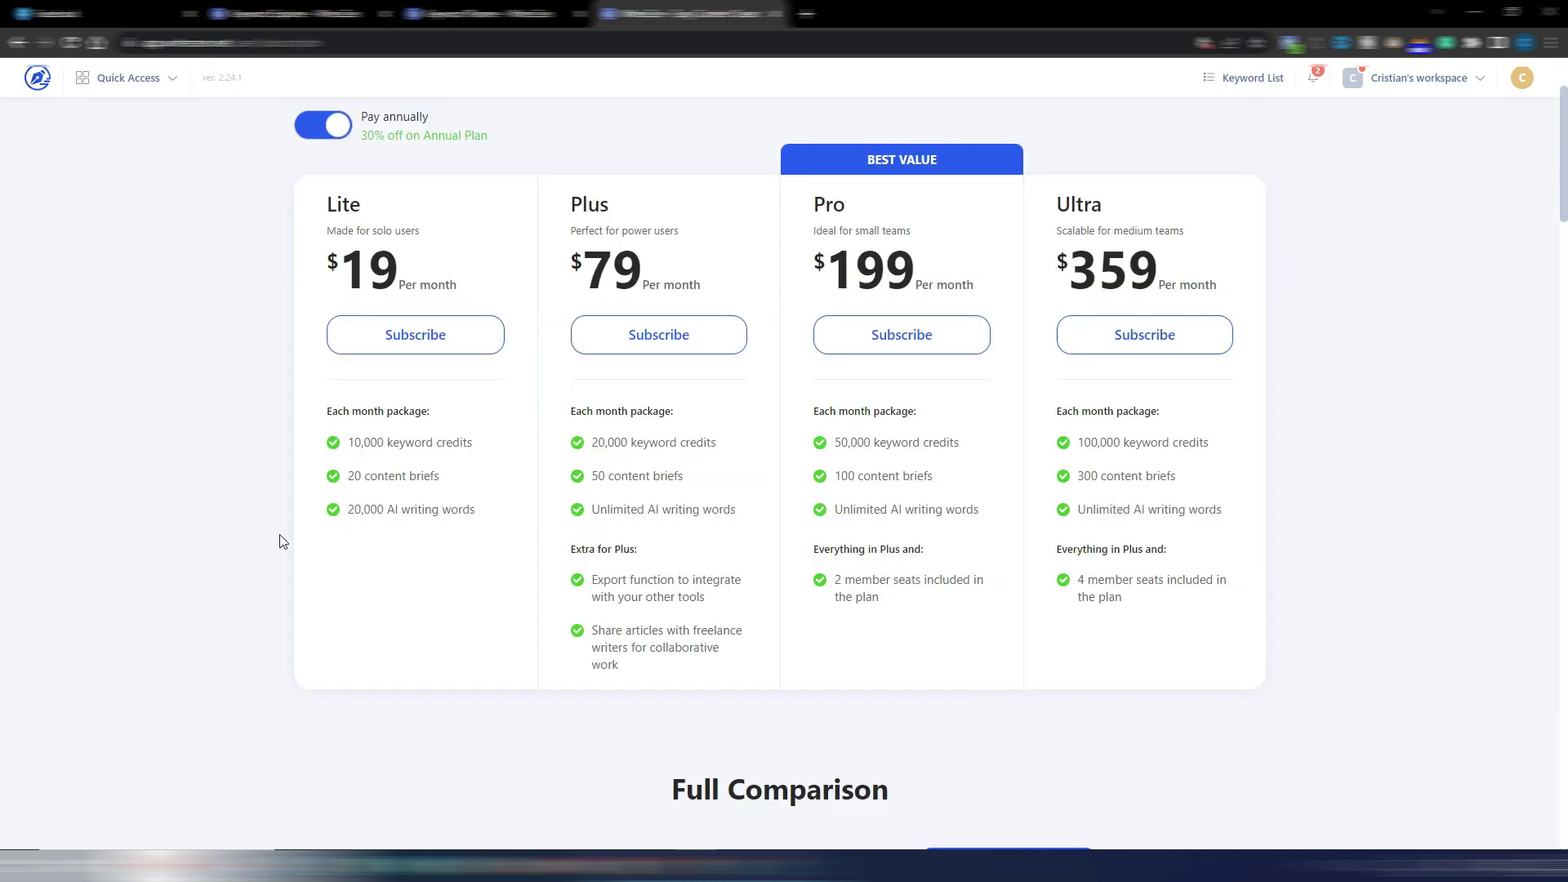
pyautogui.click(304, 116)
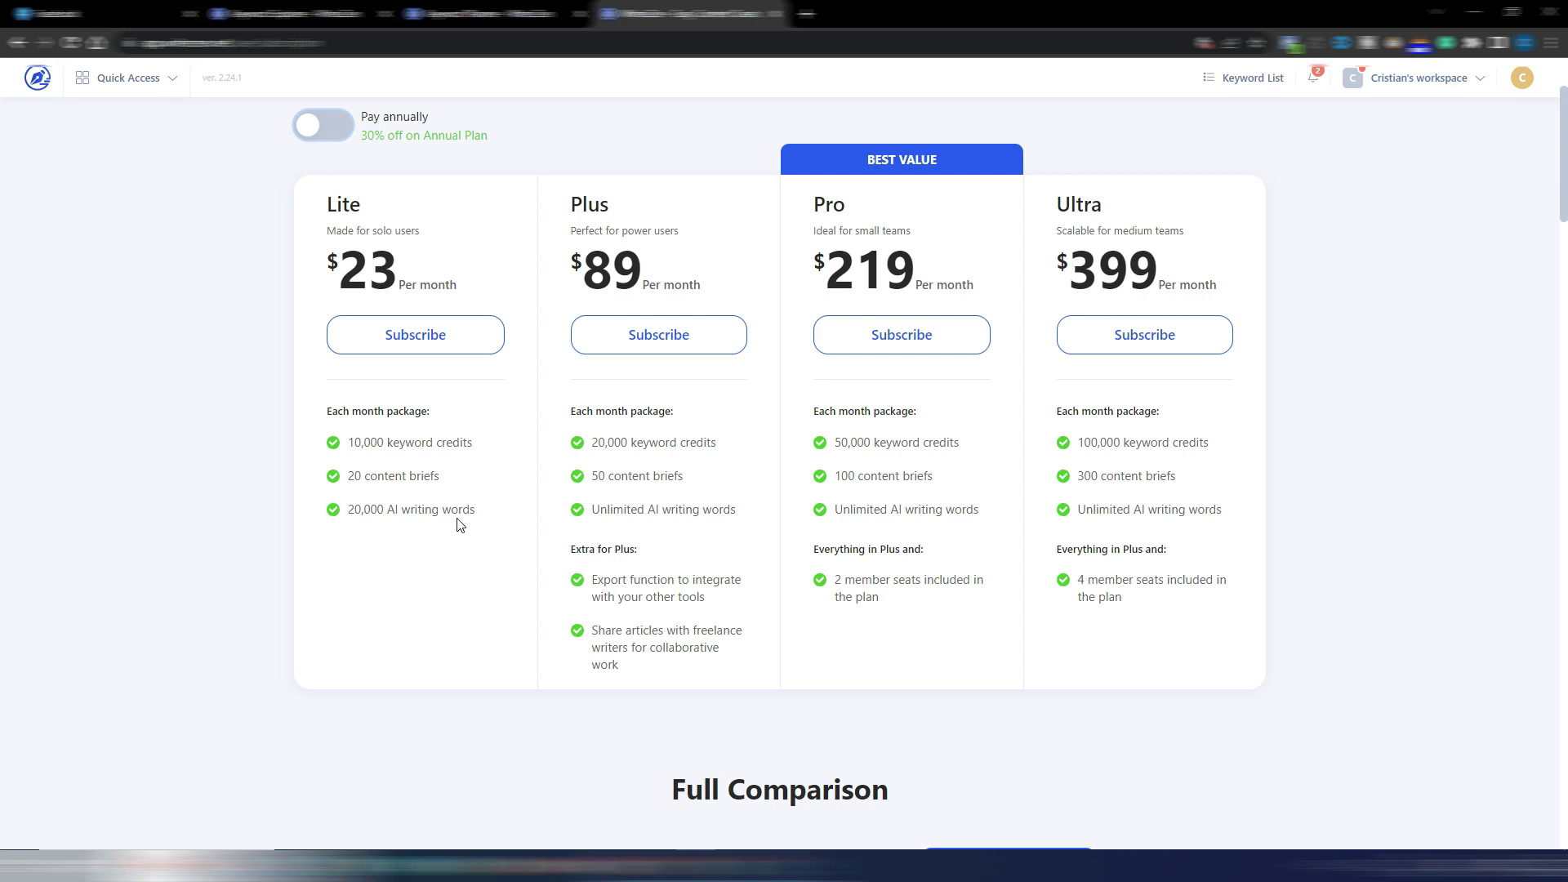
pyautogui.click(490, 14)
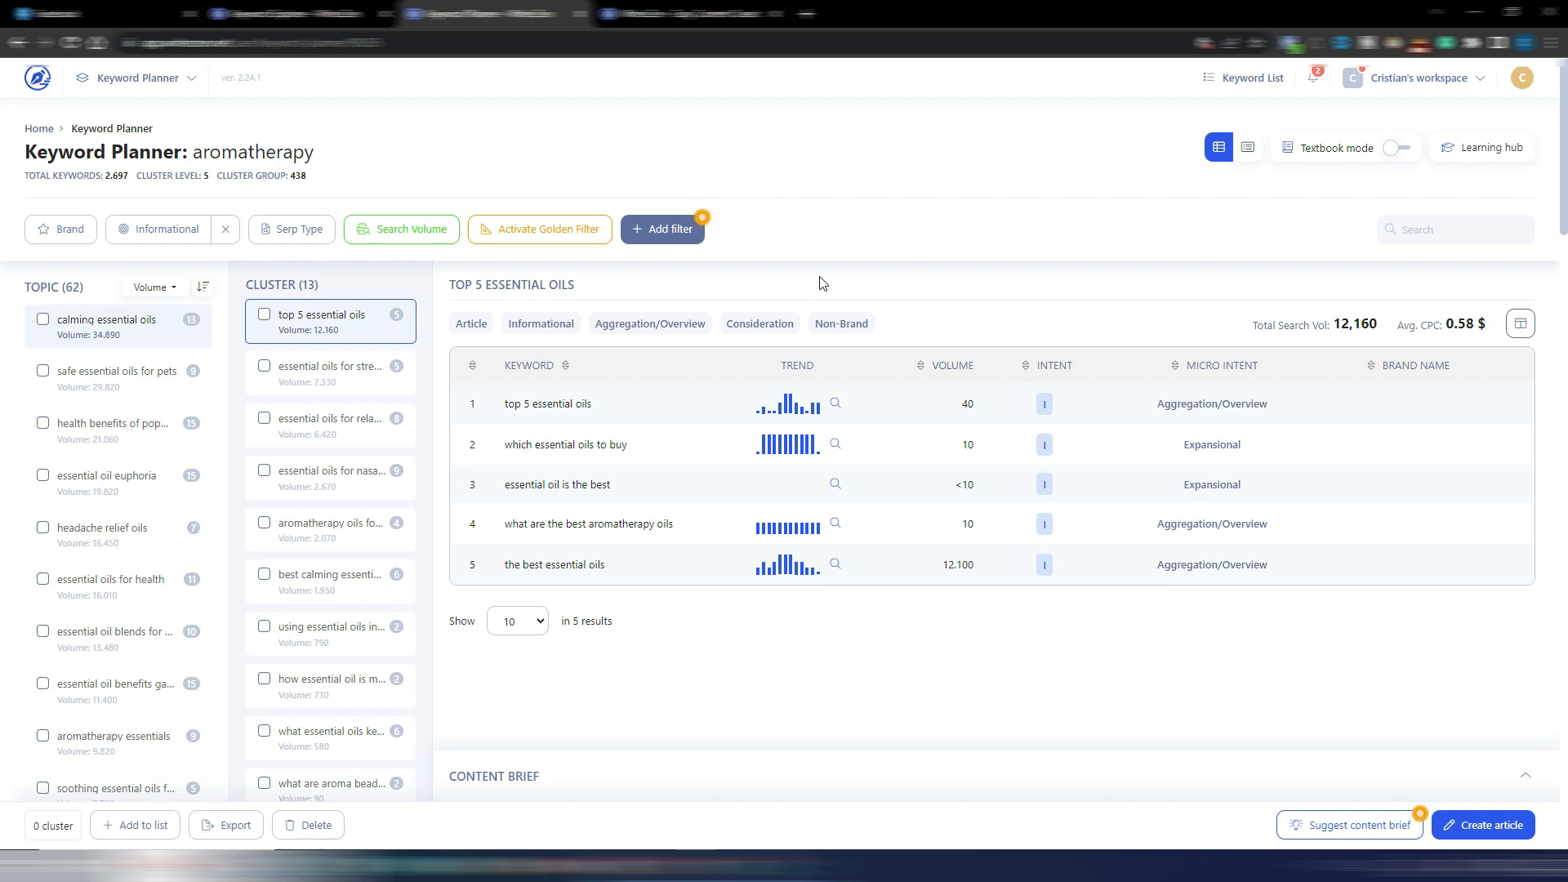
pyautogui.click(690, 13)
pyautogui.scroll(2, 424, 166)
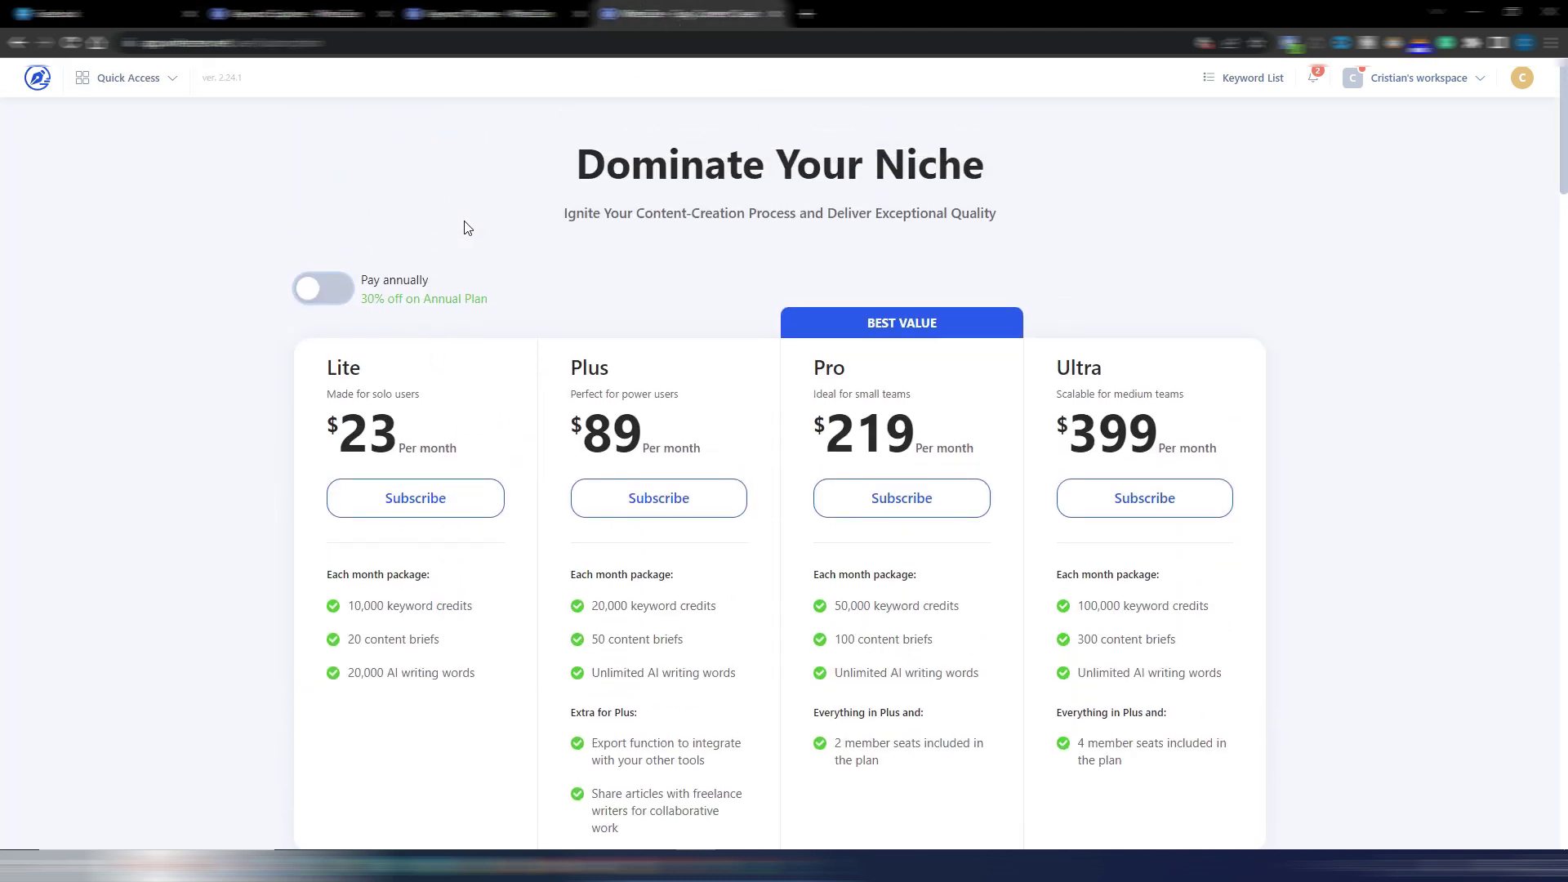